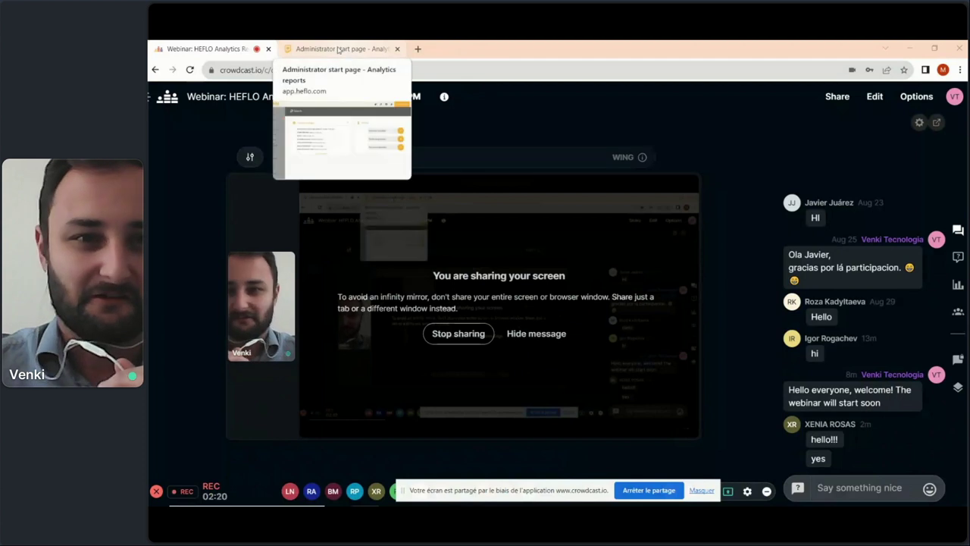
- Switch to the HEFLO start page and look over the Analytics report categories, including the Chronometry & Volume reports
click(338, 49)
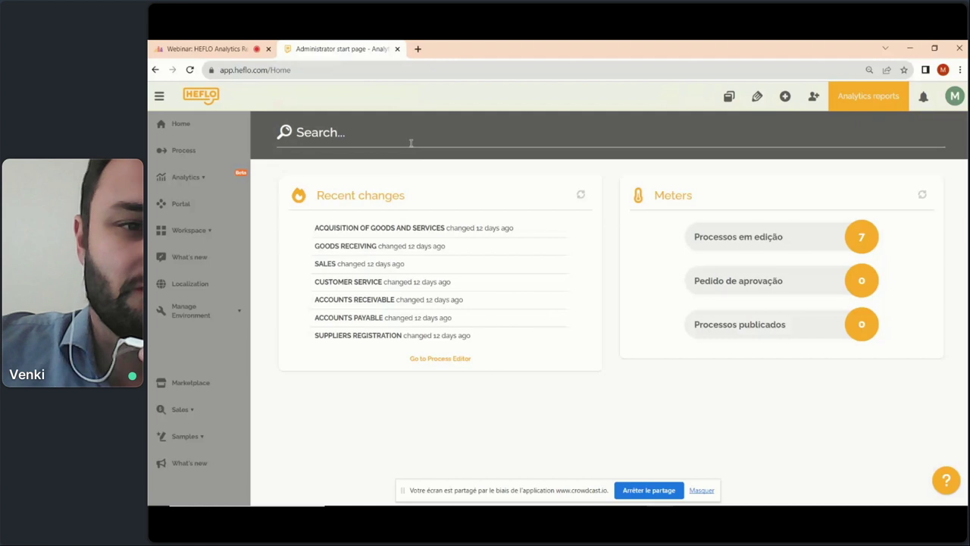
click(206, 184)
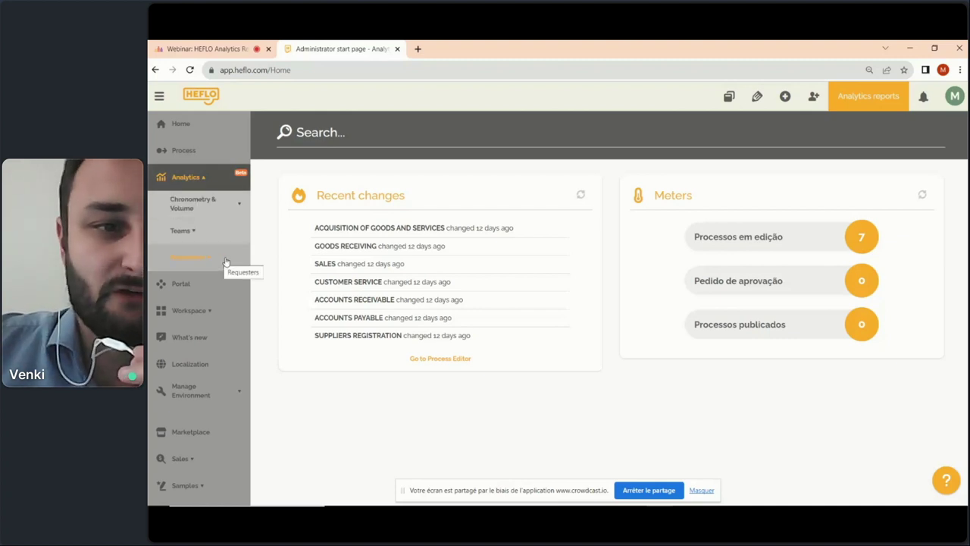
click(241, 205)
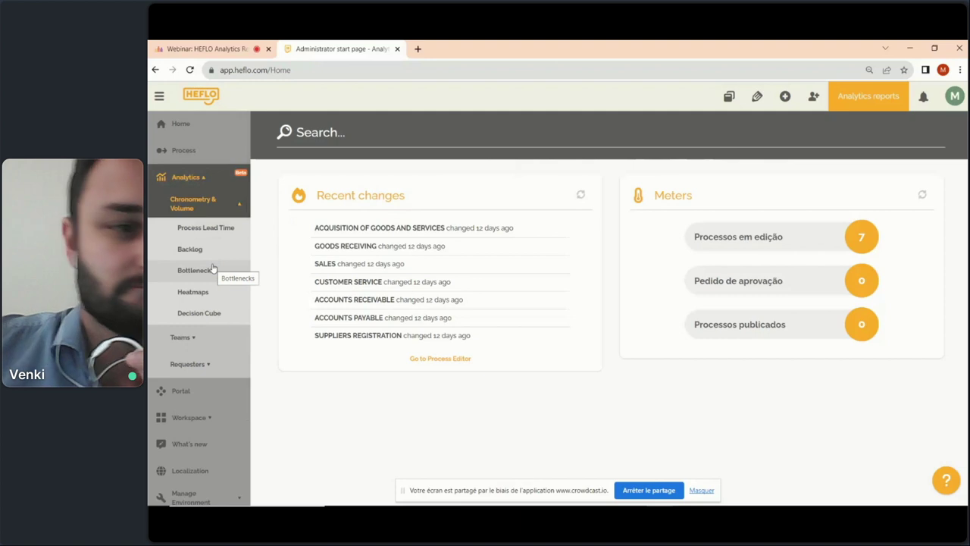
click(239, 208)
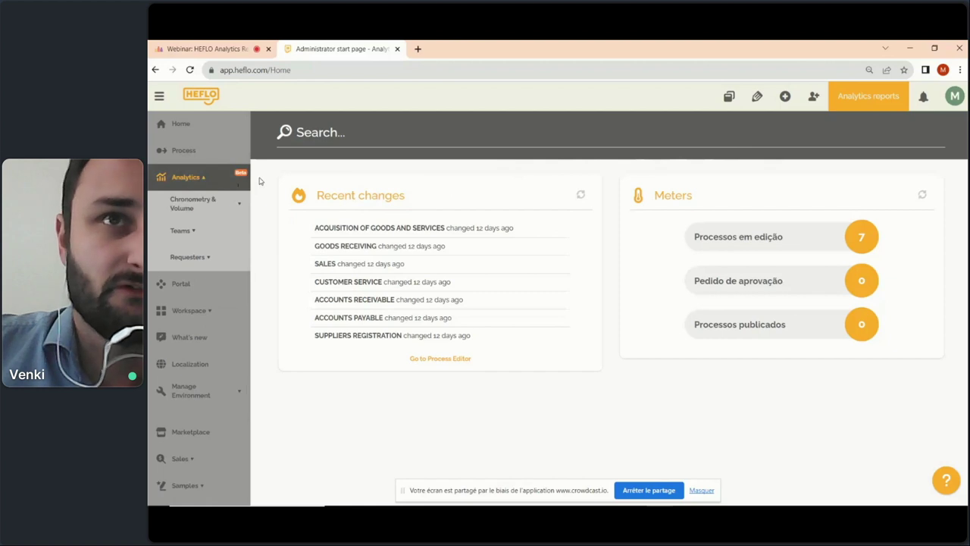
- Open the Workspace task list and clear its Responsible filter, keeping only the In Progress filter
click(209, 310)
click(186, 265)
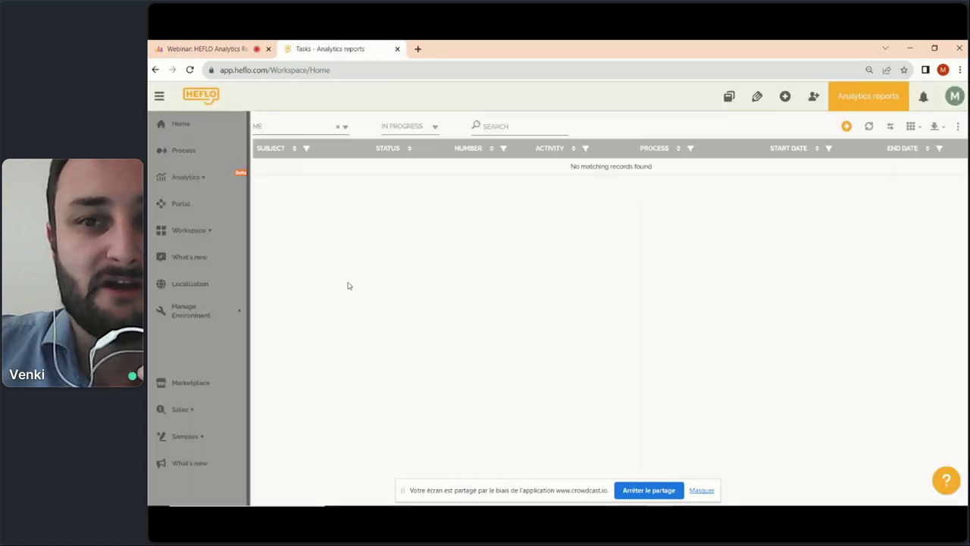
click(337, 127)
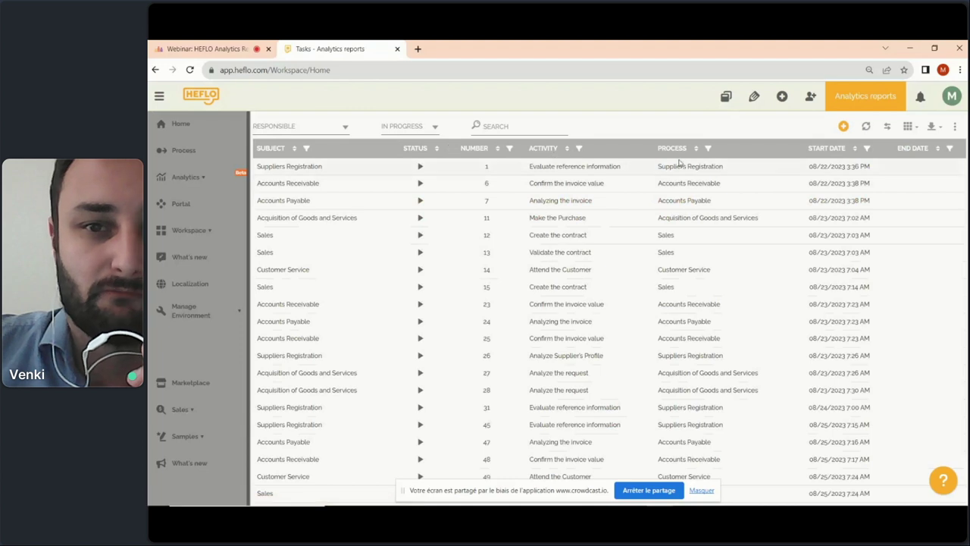
- Add the Cancellation reason column to the task list
click(912, 130)
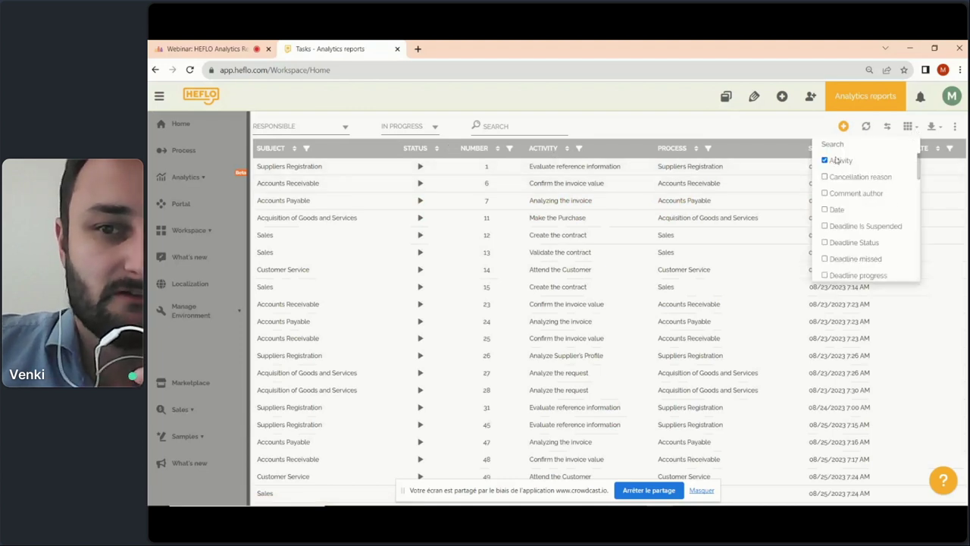
click(824, 177)
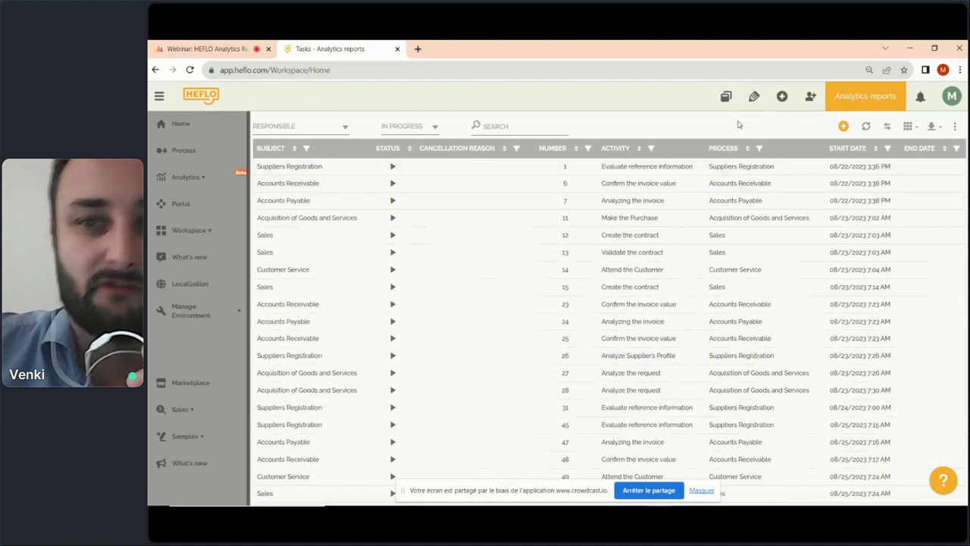
click(907, 125)
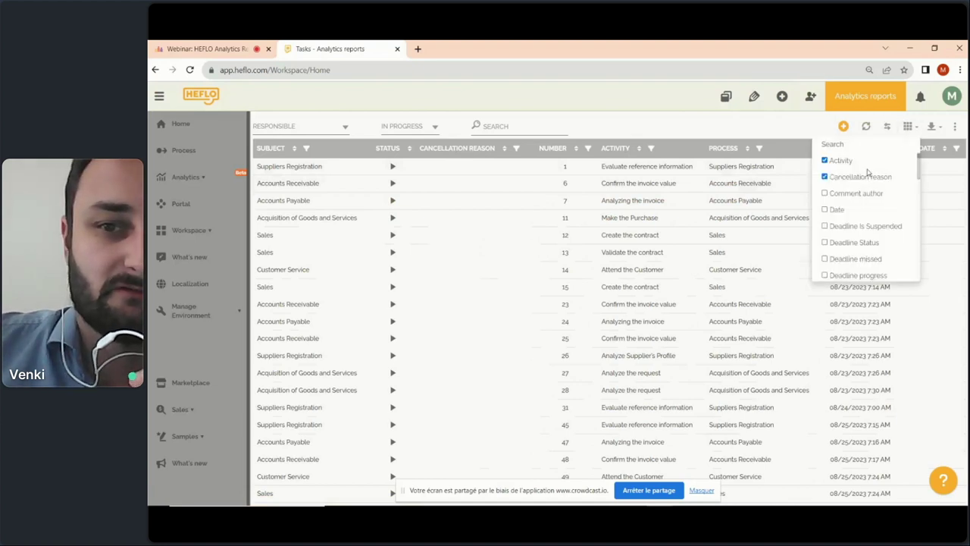
click(739, 128)
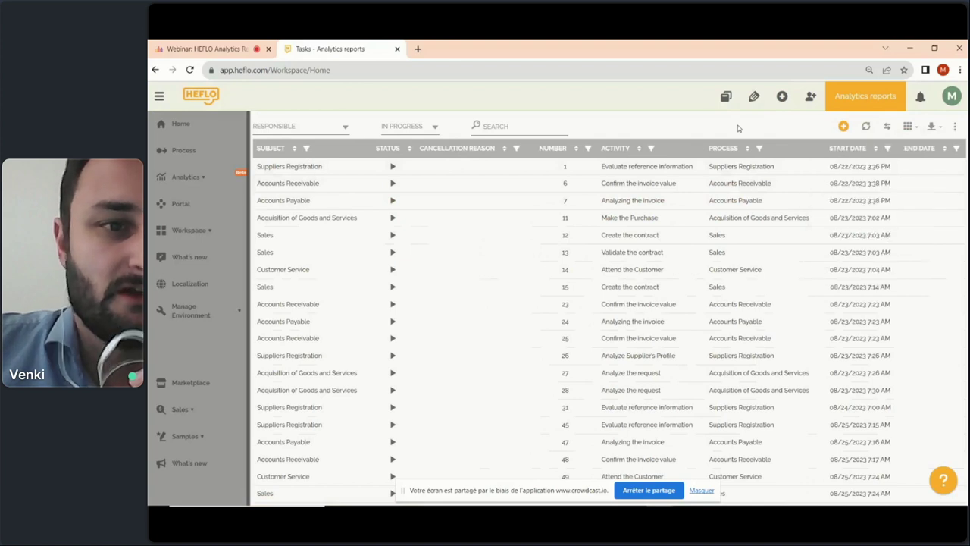
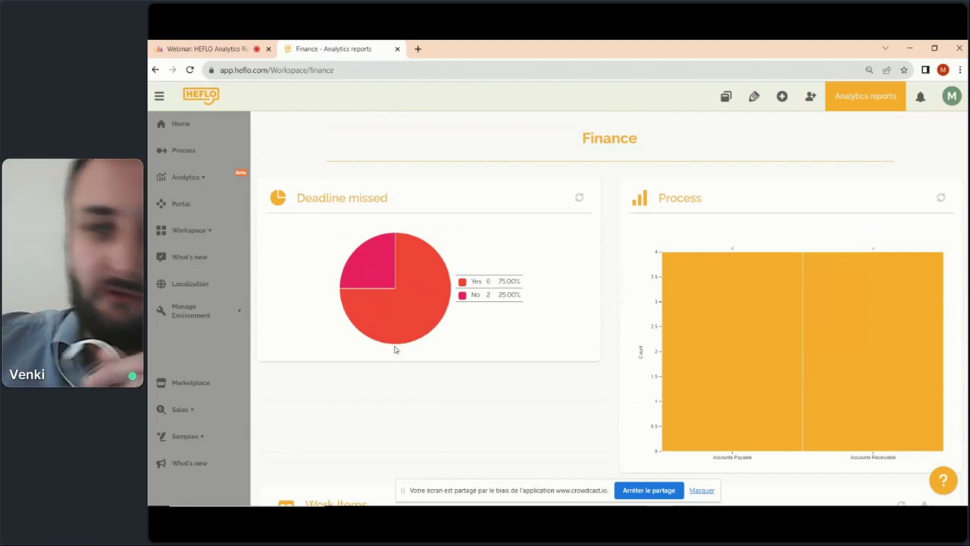
- Examine the Finance dashboard's Deadline missed chart, Process chart and Work Items table
scroll(396, 347, down, 3)
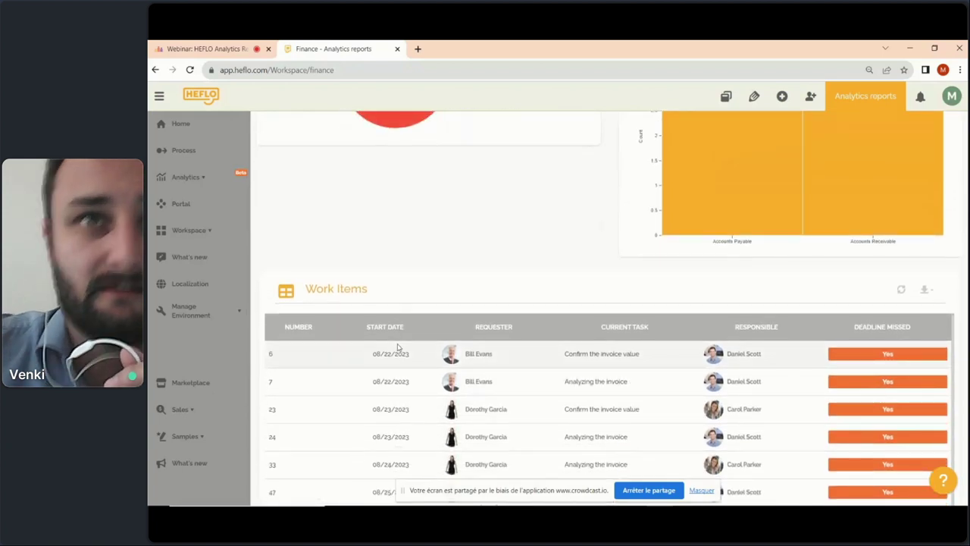
scroll(430, 325, up, 2)
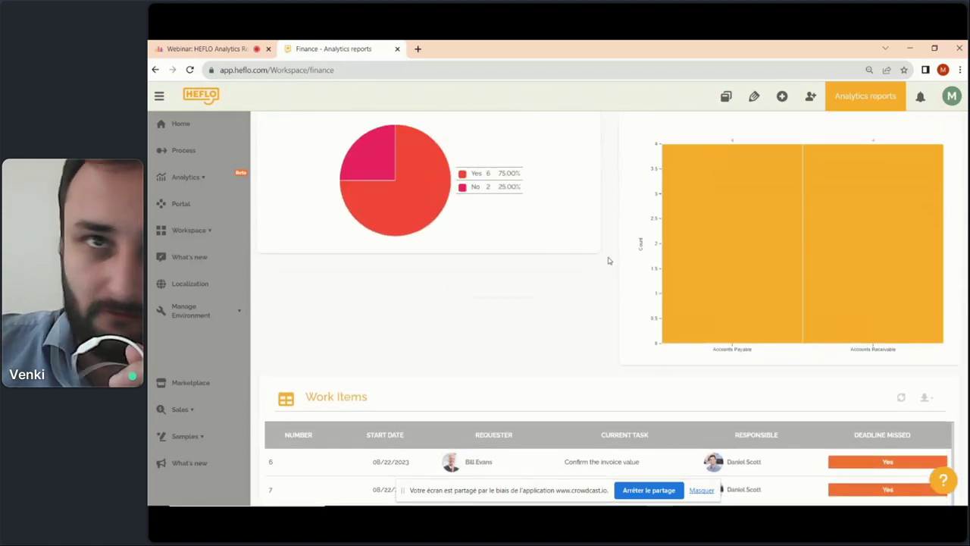
scroll(607, 261, down, 2)
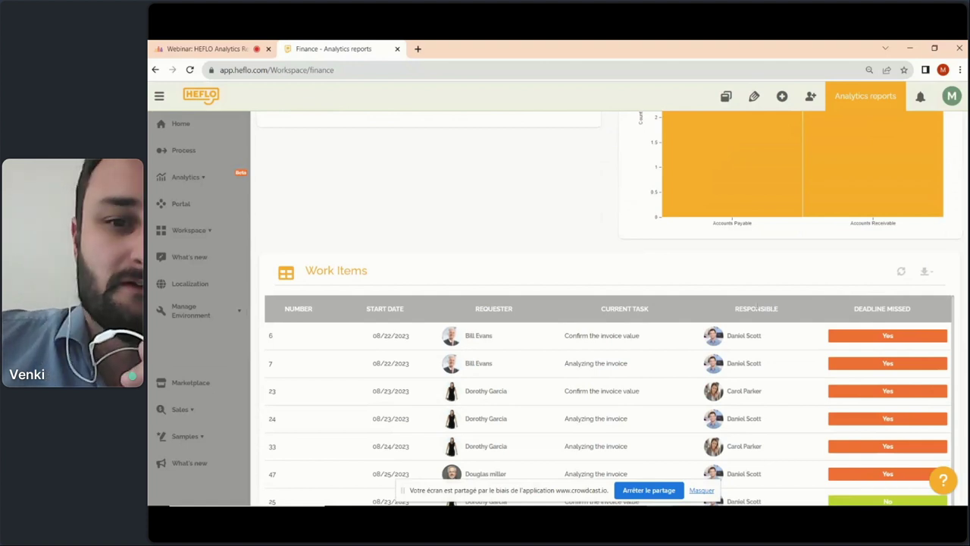
scroll(834, 308, up, 1)
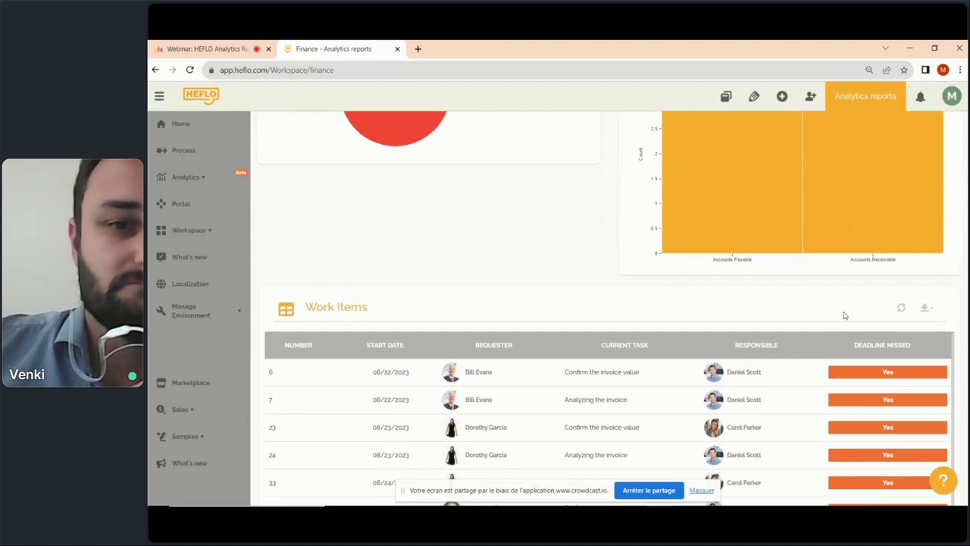
scroll(842, 315, up, 3)
scroll(841, 314, up, 1)
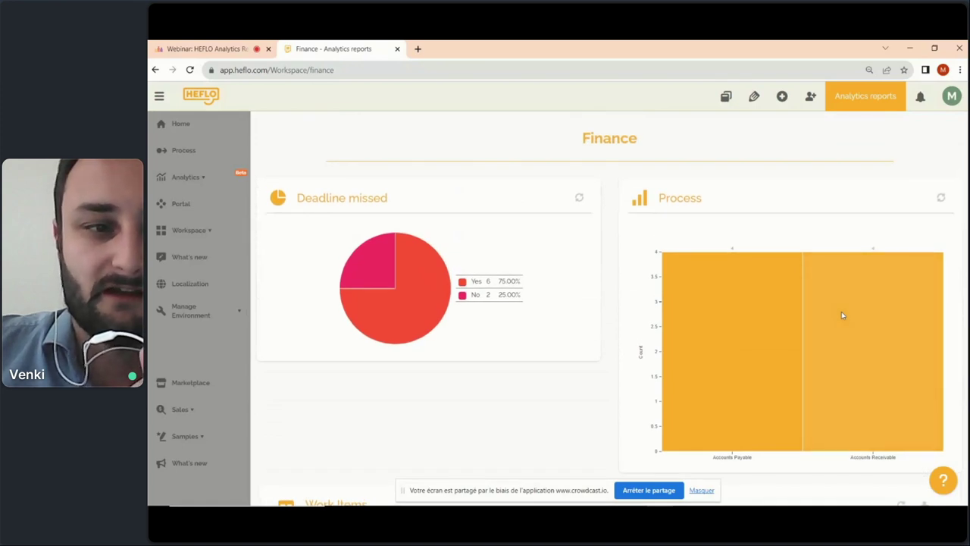
- Open the process area and switch its visualization mode to Data Export
click(192, 152)
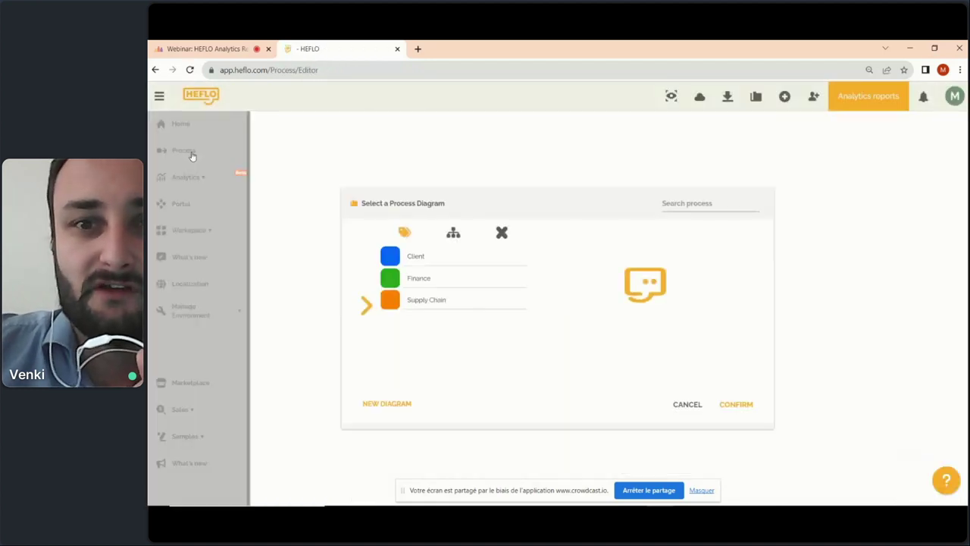
click(671, 98)
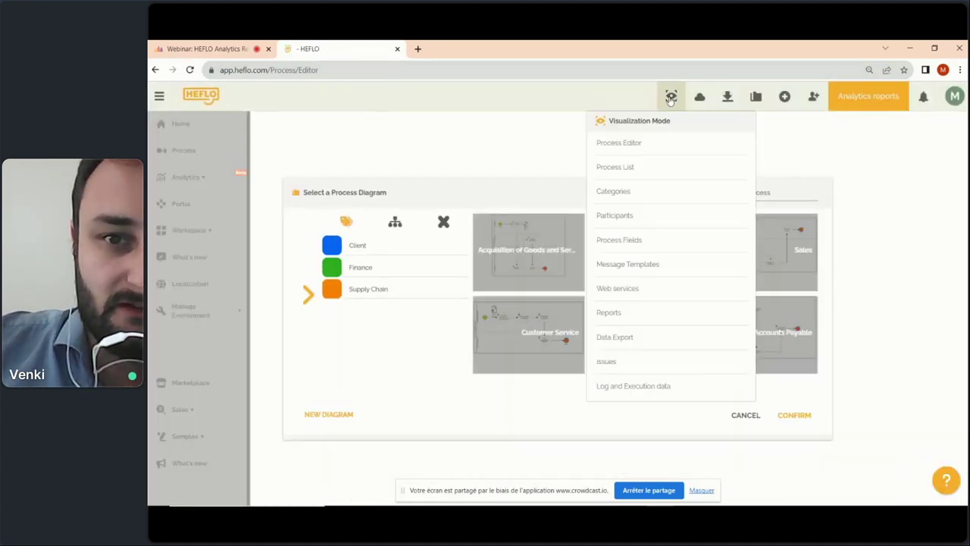
click(640, 340)
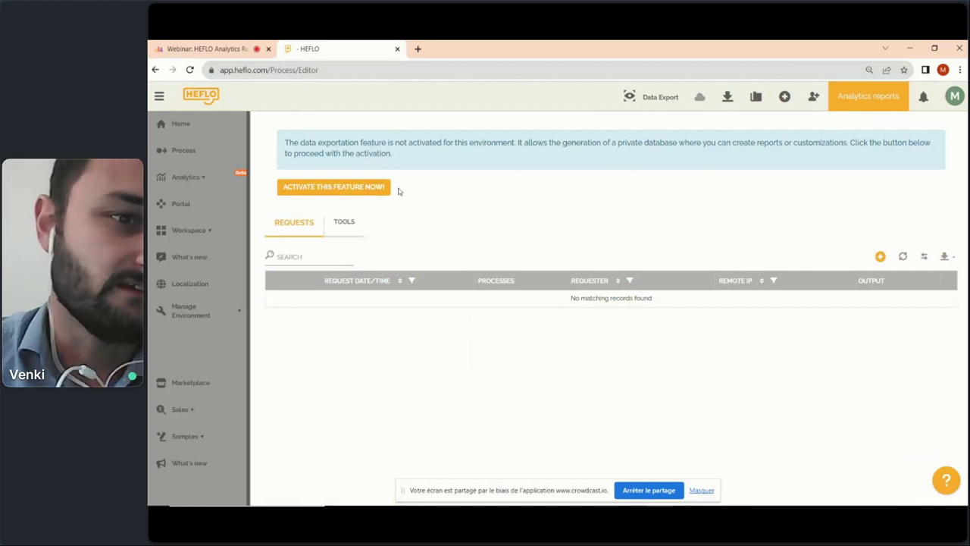
- Return to the start page and review which Analytics reports are offered under Chronometry & Volume, Teams and Requesters
click(219, 133)
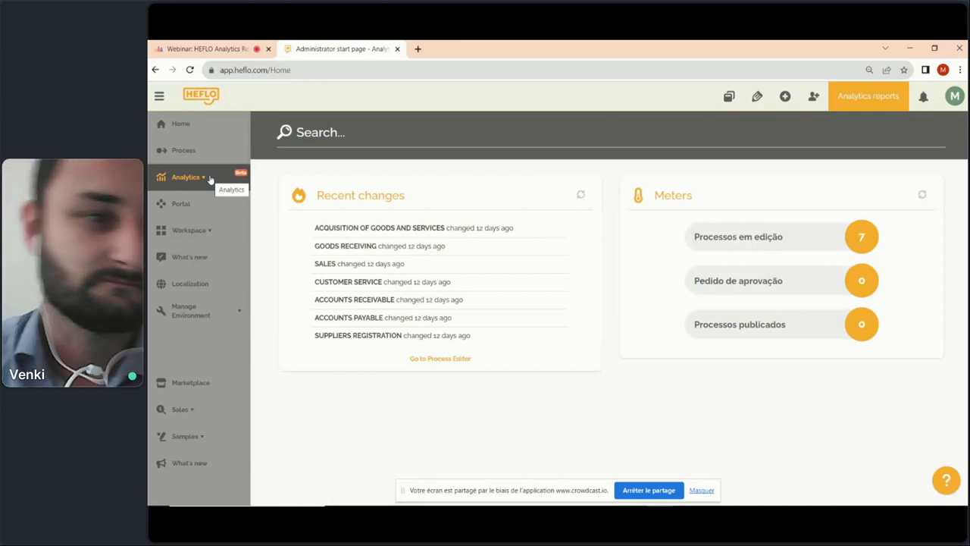
click(209, 178)
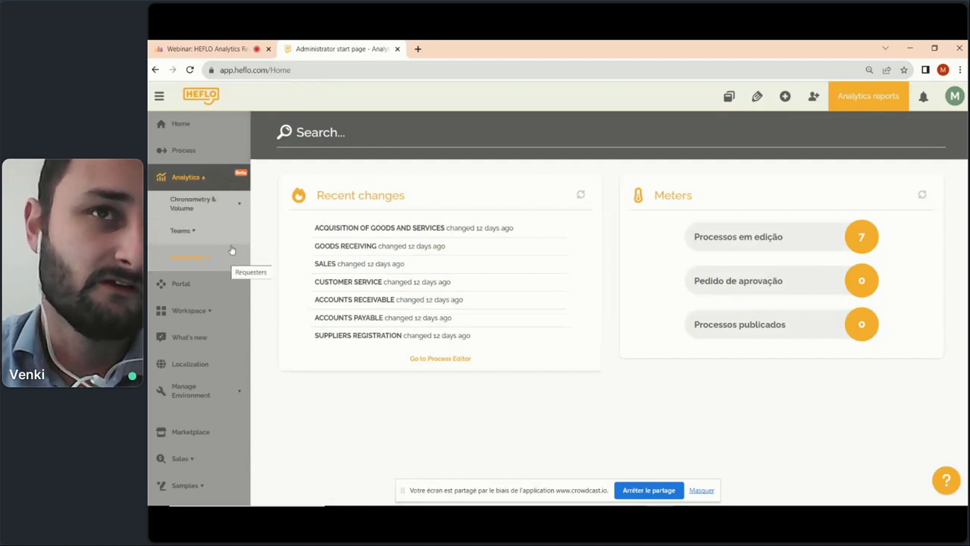
click(245, 209)
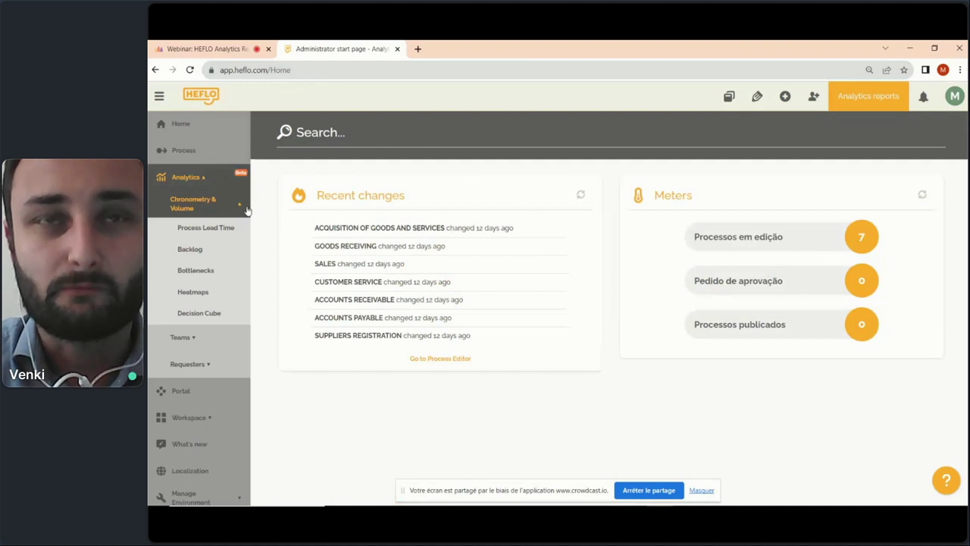
click(246, 211)
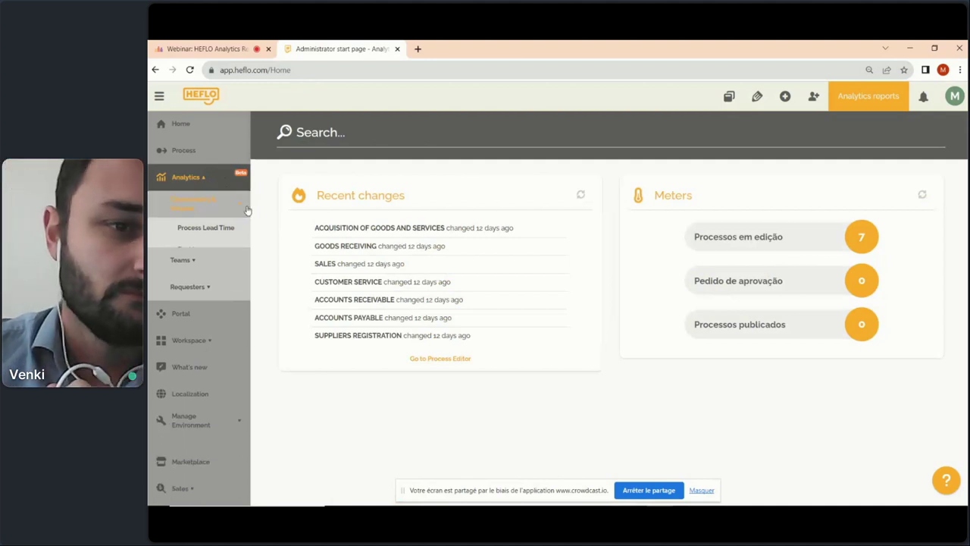
click(208, 236)
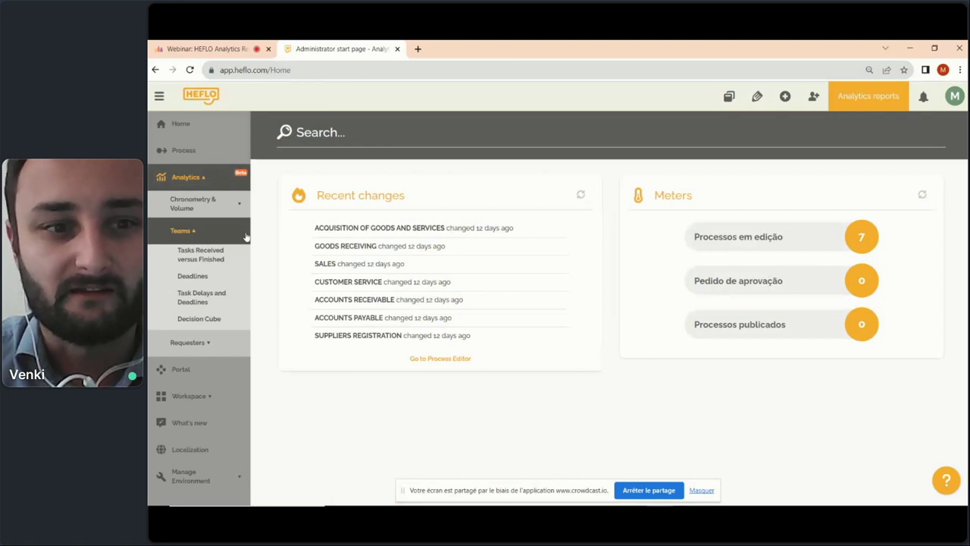
click(211, 342)
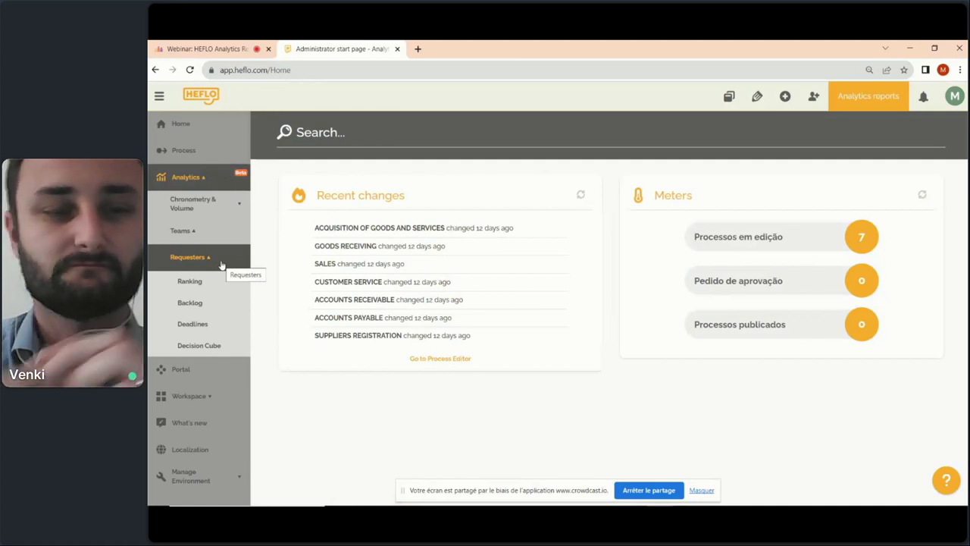
click(221, 263)
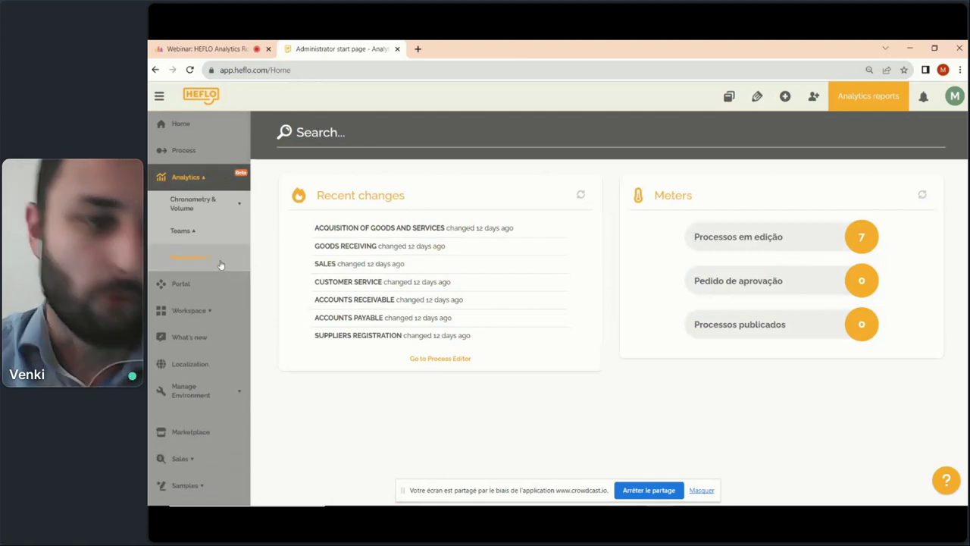
click(220, 263)
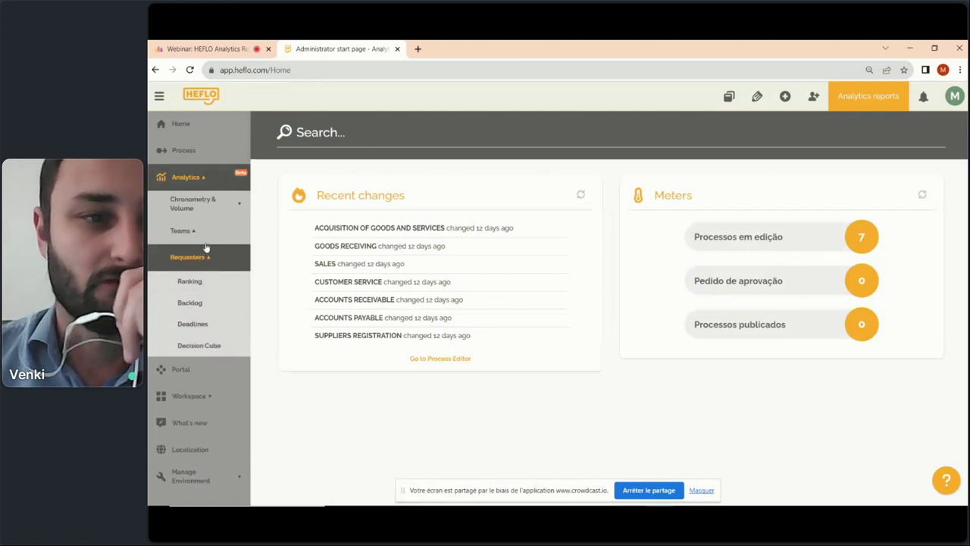
click(203, 234)
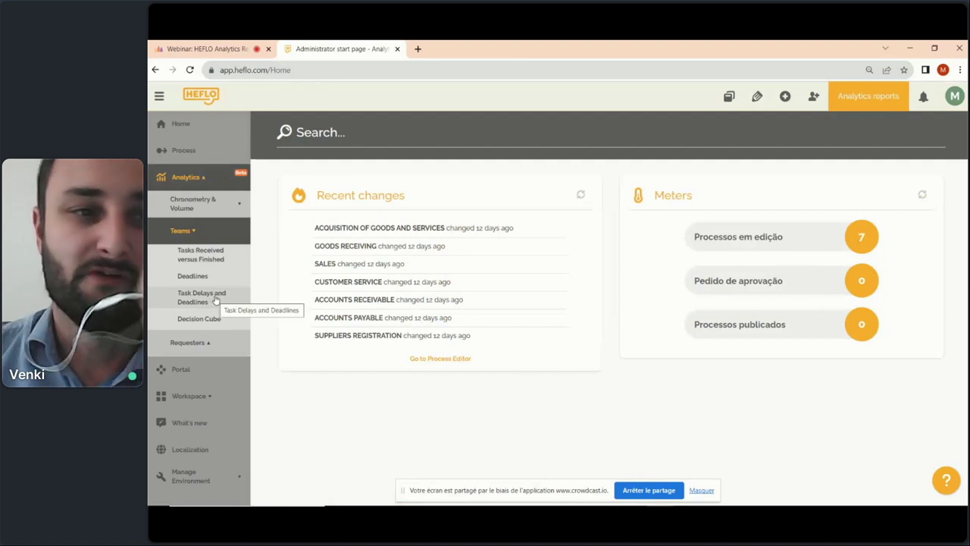
- Open the Process Lead Time report from Chronometry & Volume and examine its Top 20 chart and process table
click(220, 205)
click(222, 229)
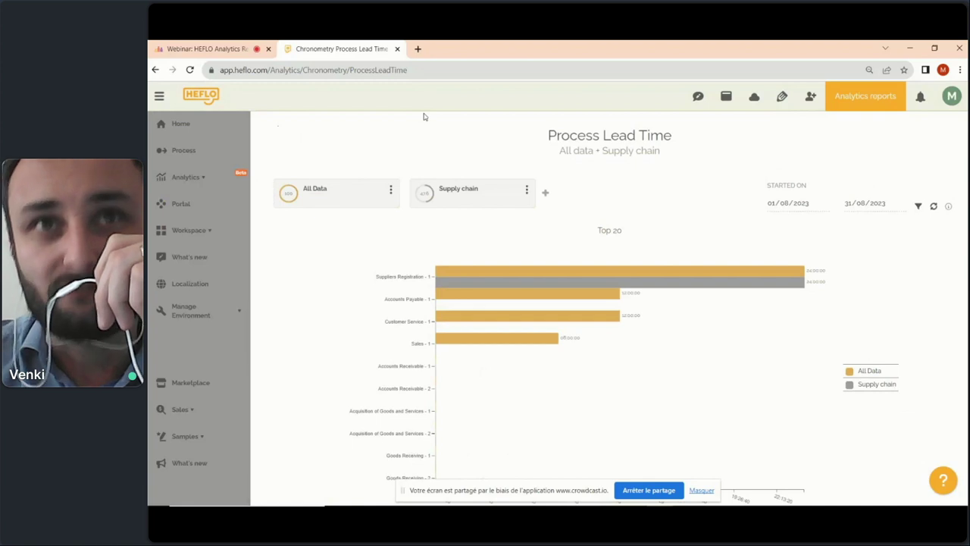
scroll(444, 149, down, 3)
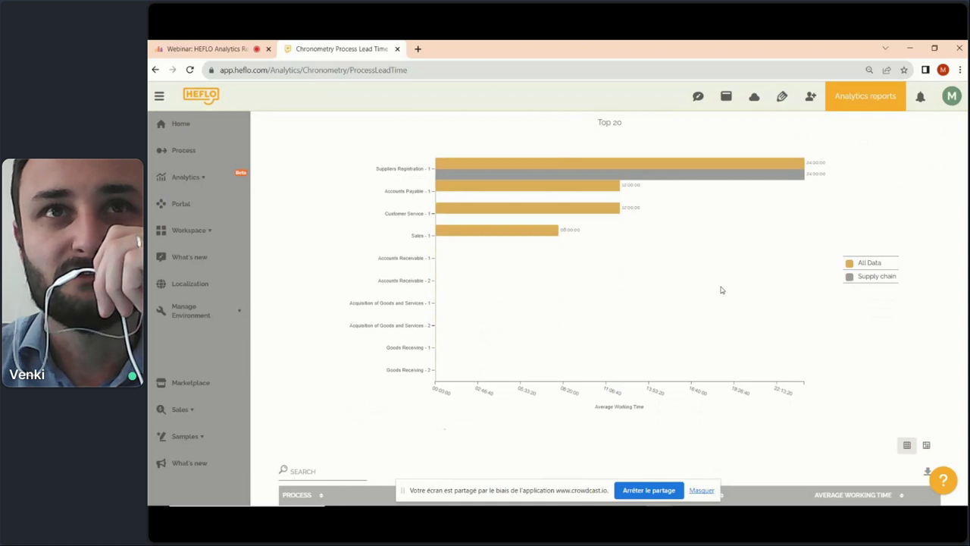
scroll(721, 288, up, 3)
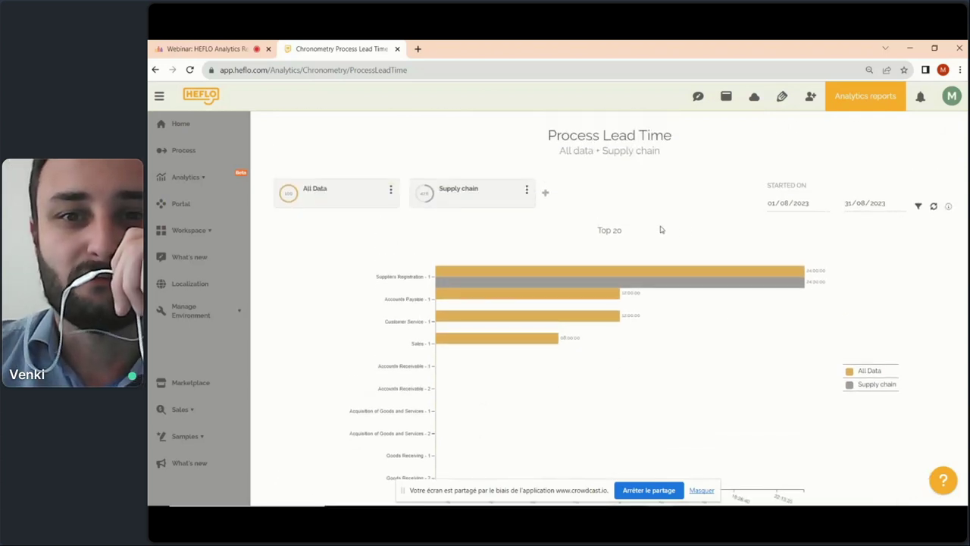
scroll(661, 229, down, 3)
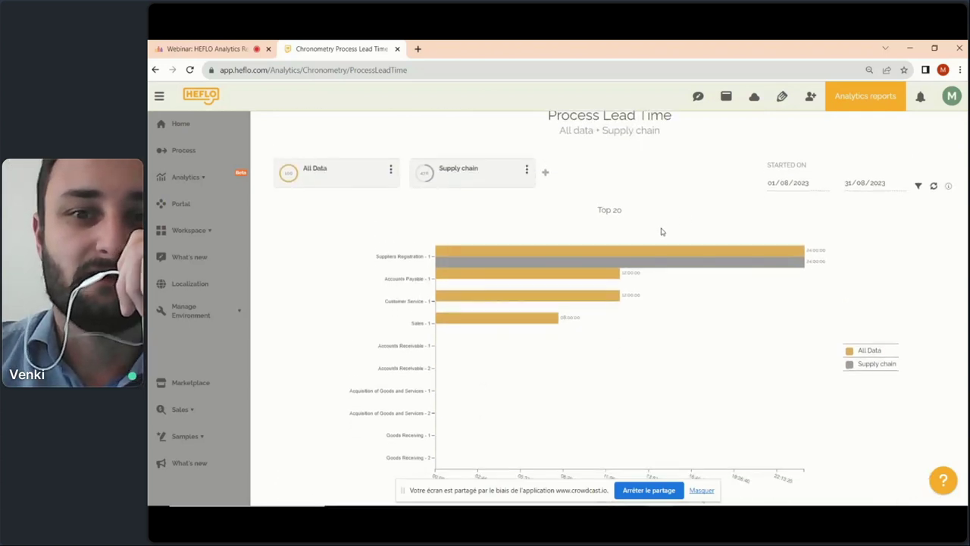
scroll(662, 234, up, 2)
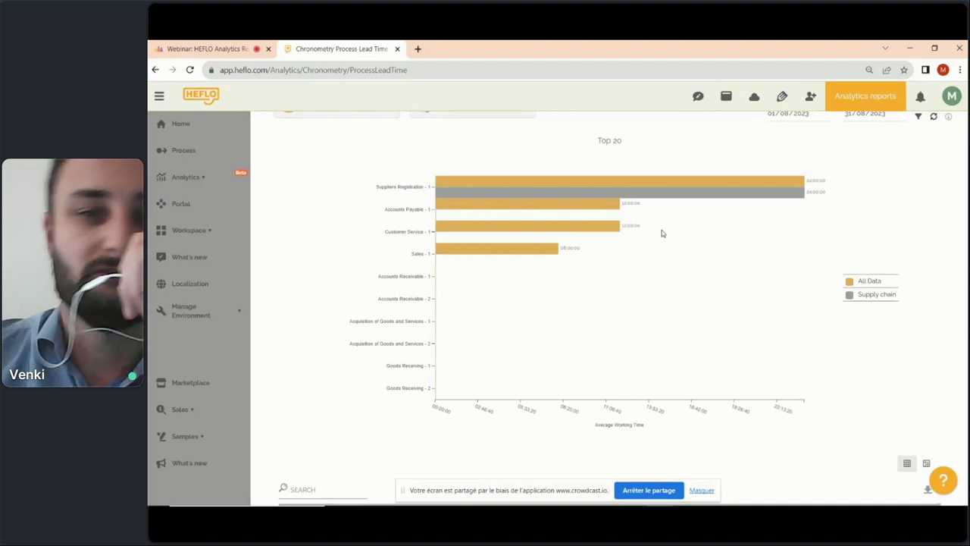
scroll(671, 238, down, 4)
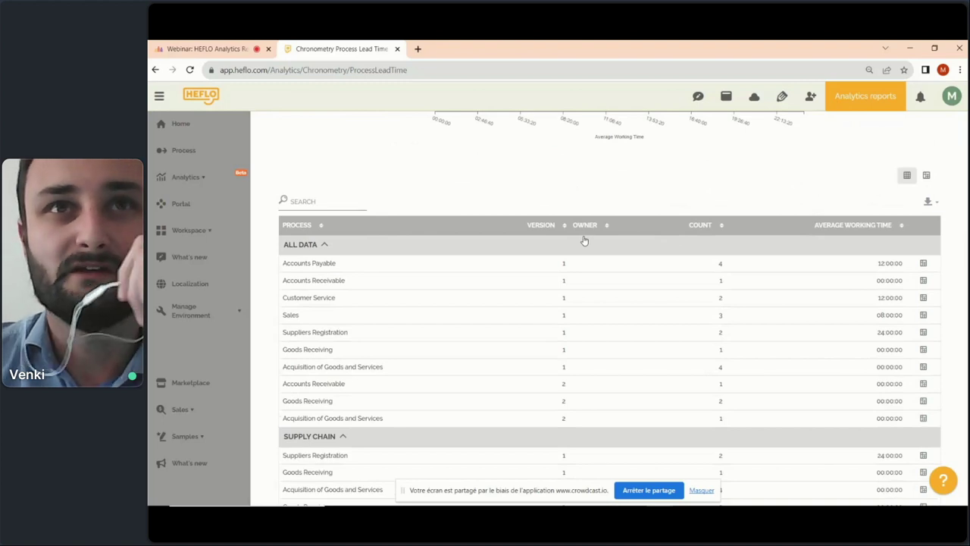
scroll(584, 240, up, 5)
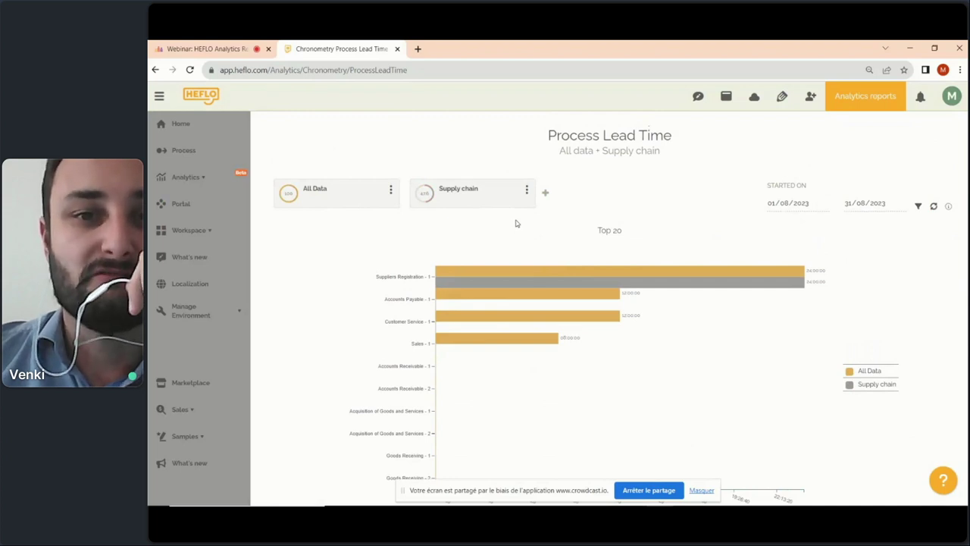
- Start a new segmentation for the report and enter "Sales + Finance" as both its name and its description
click(546, 194)
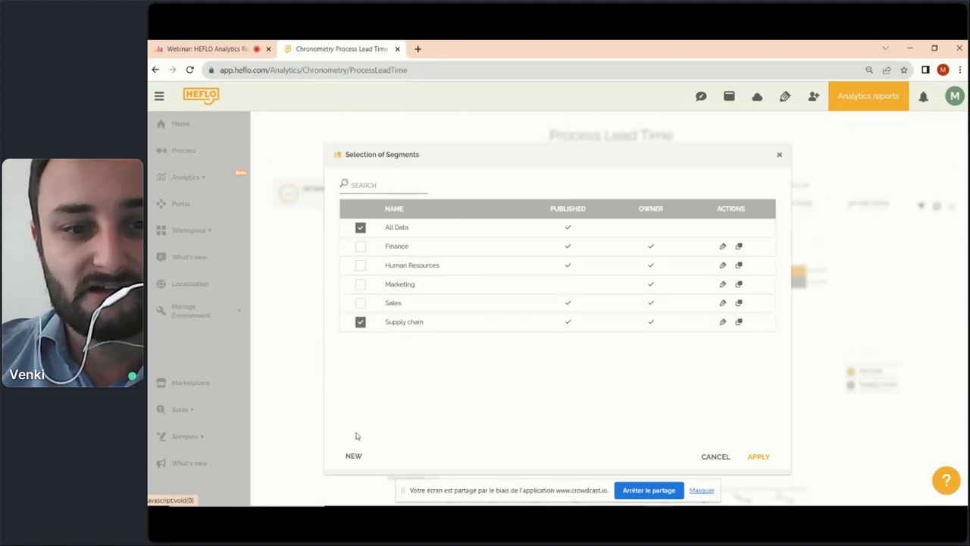
click(354, 457)
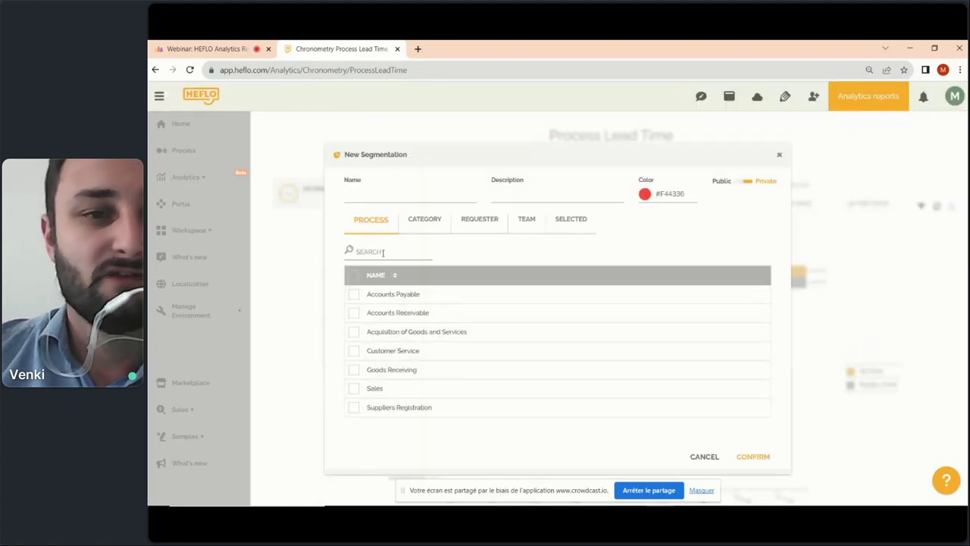
click(377, 196)
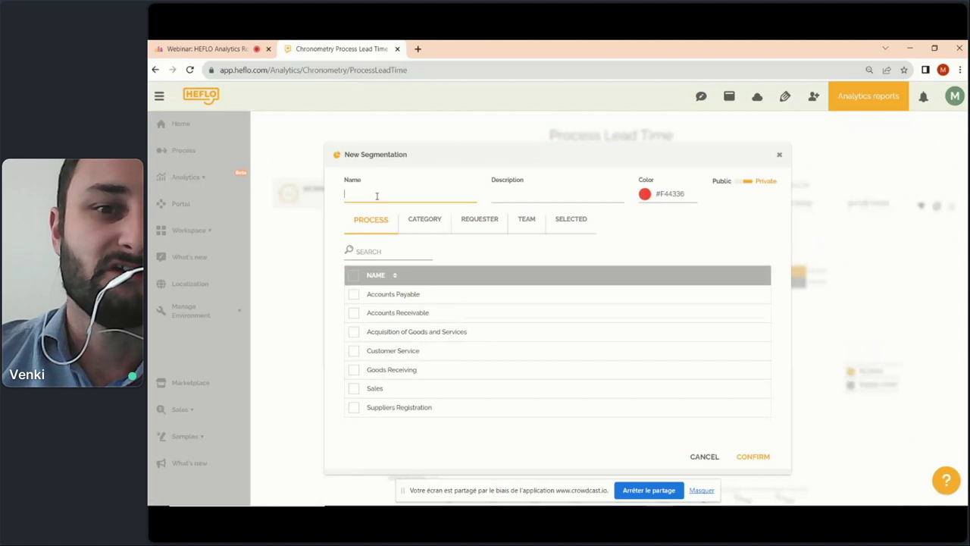
click(526, 194)
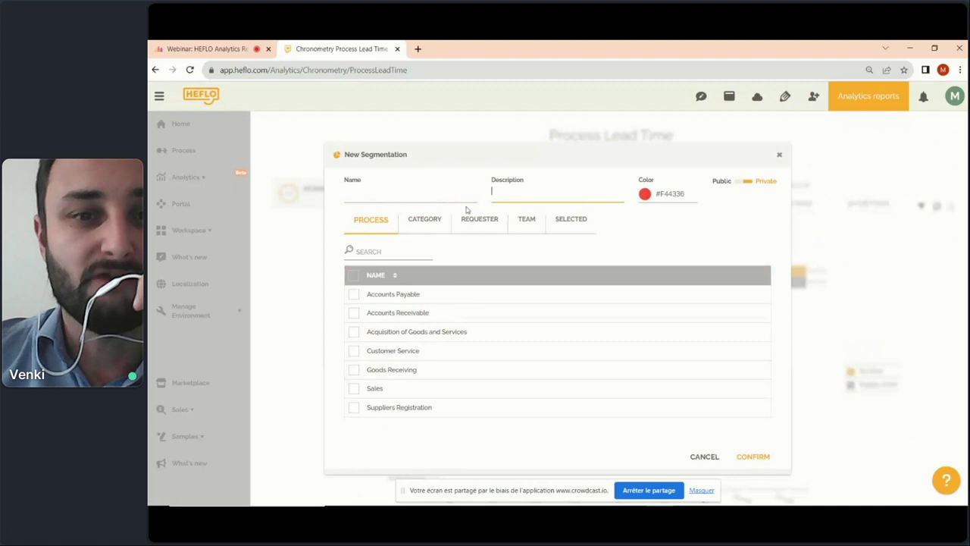
click(416, 196)
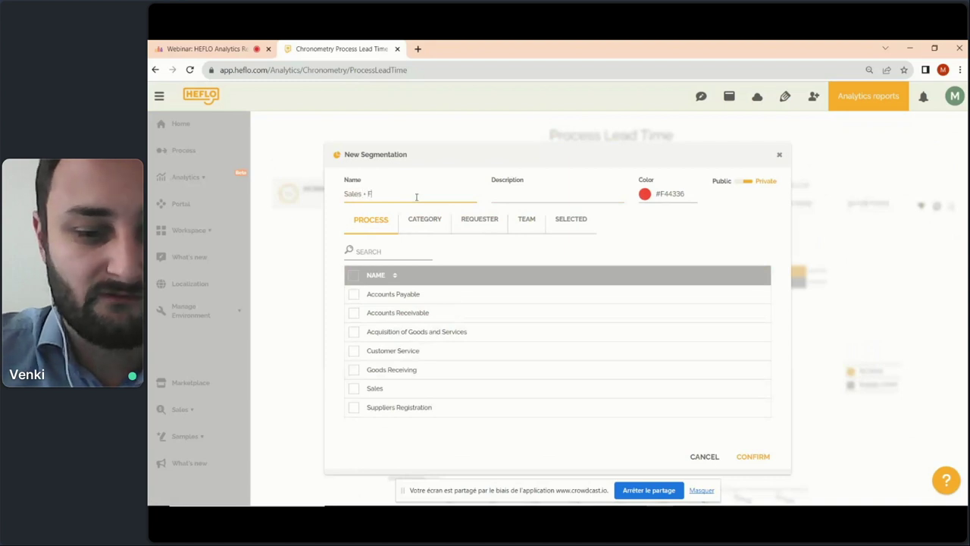
text(nance)
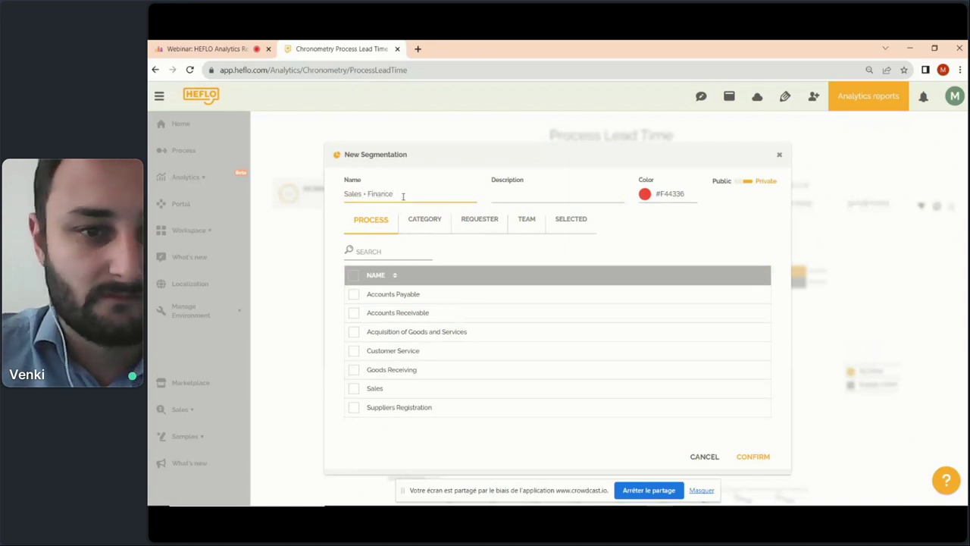
drag(402, 197, 342, 196)
key(ctrl+c)
click(496, 200)
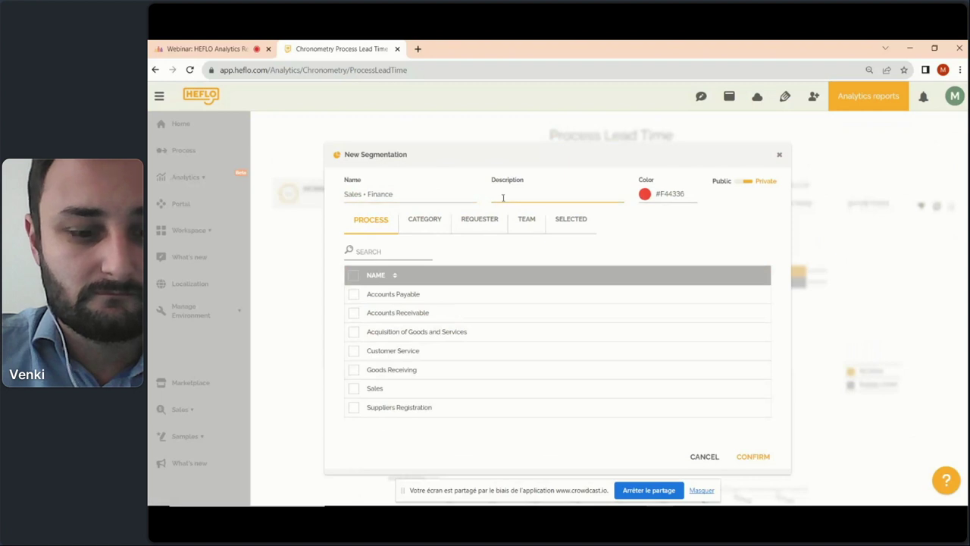
key(ctrl+v)
click(637, 218)
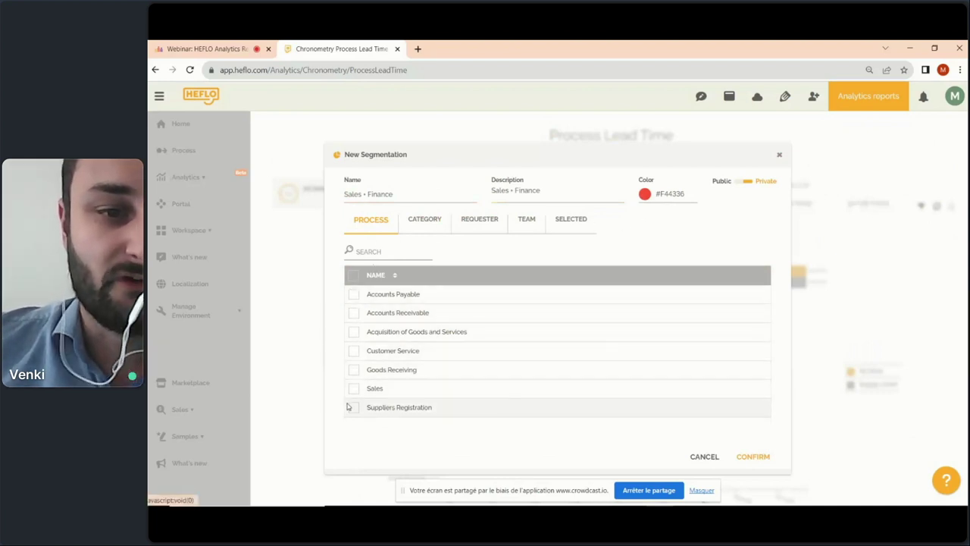
- Include the Accounts Payable, Accounts Receivable, Customer Service and Sales processes in the segmentation and review the selected items
click(435, 220)
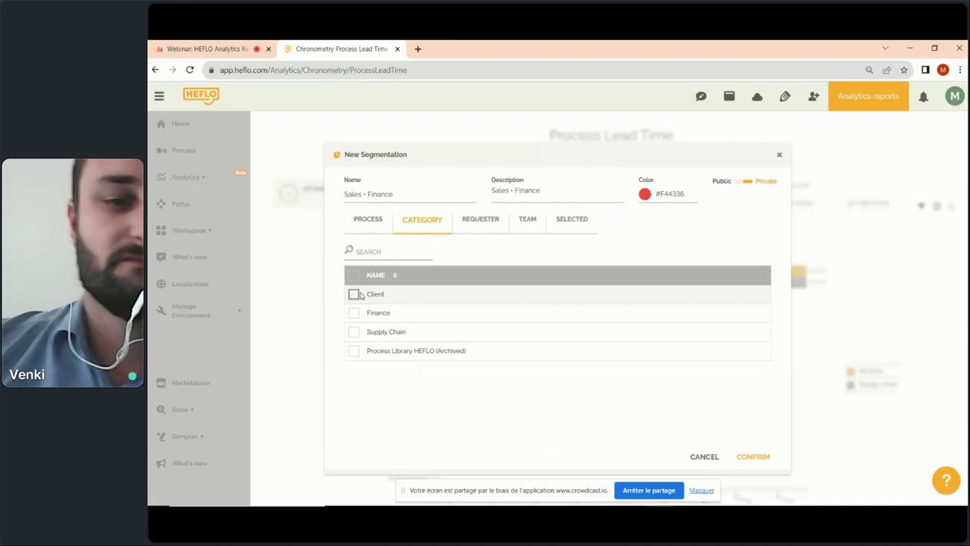
click(371, 222)
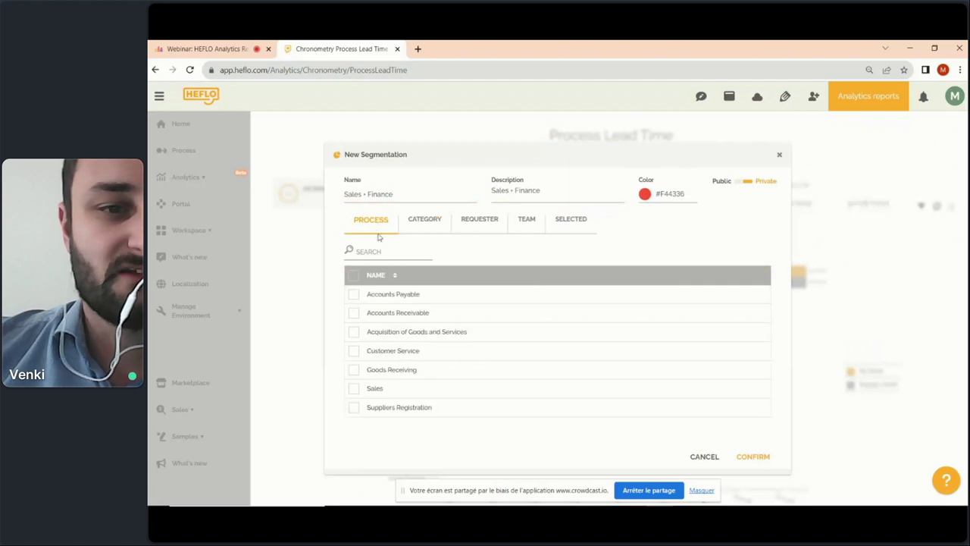
click(353, 295)
click(353, 313)
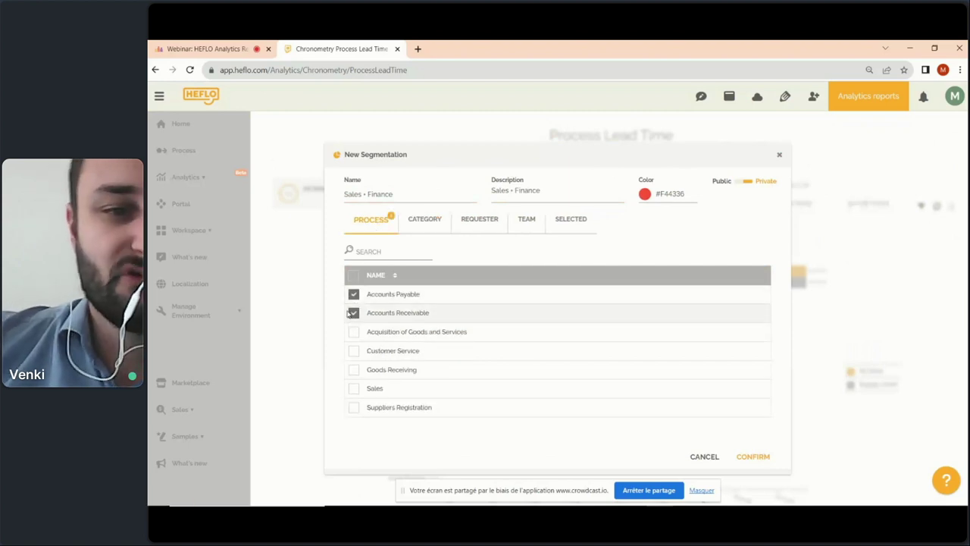
click(354, 351)
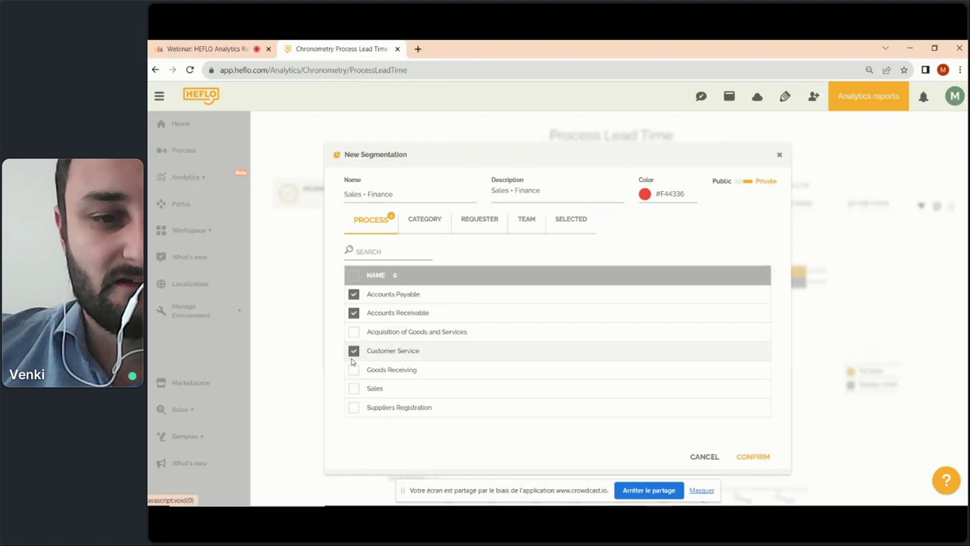
click(353, 388)
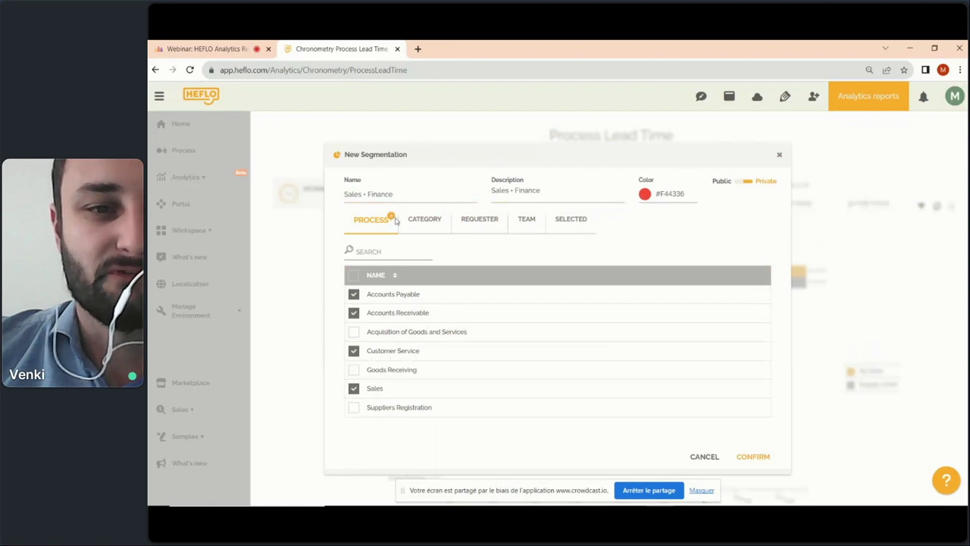
click(566, 230)
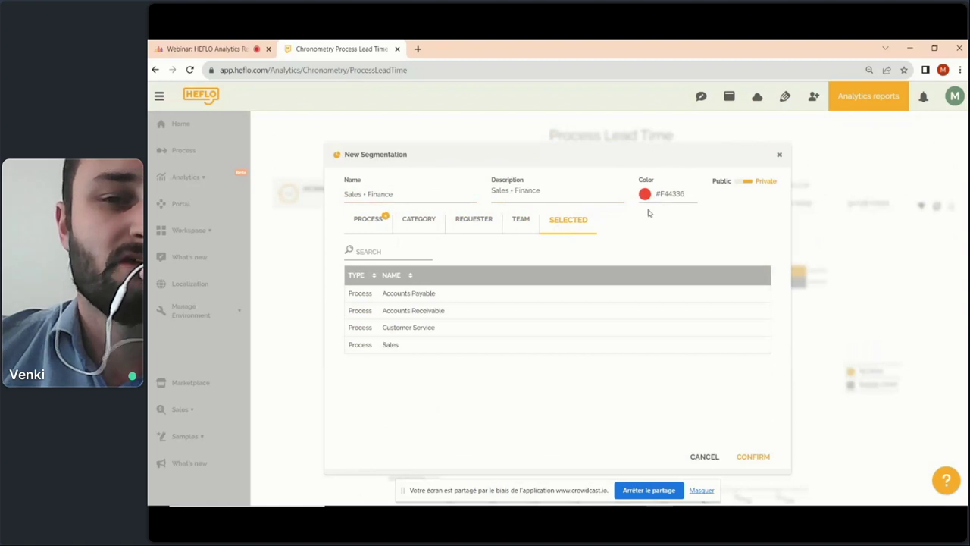
- Set the segmentation's color to light green, #A6CB46
click(677, 196)
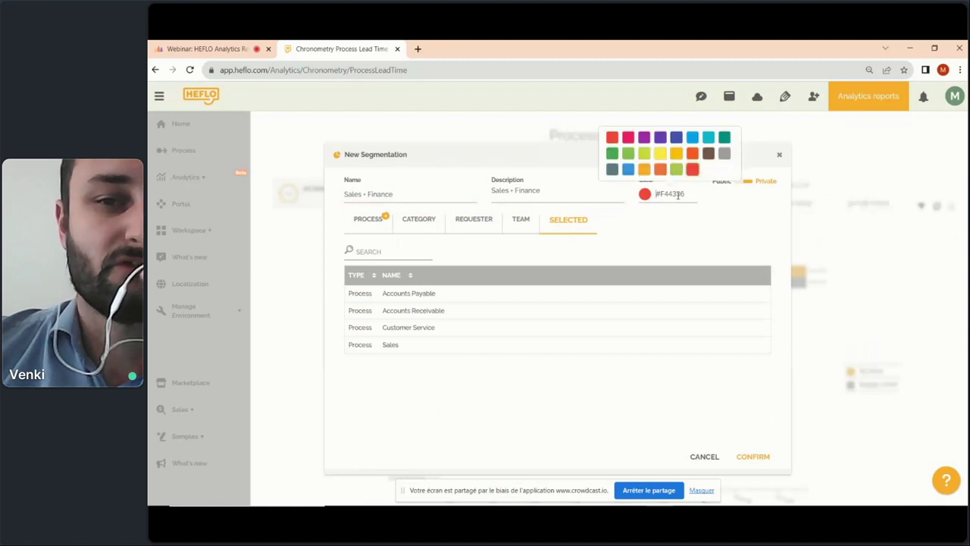
click(724, 154)
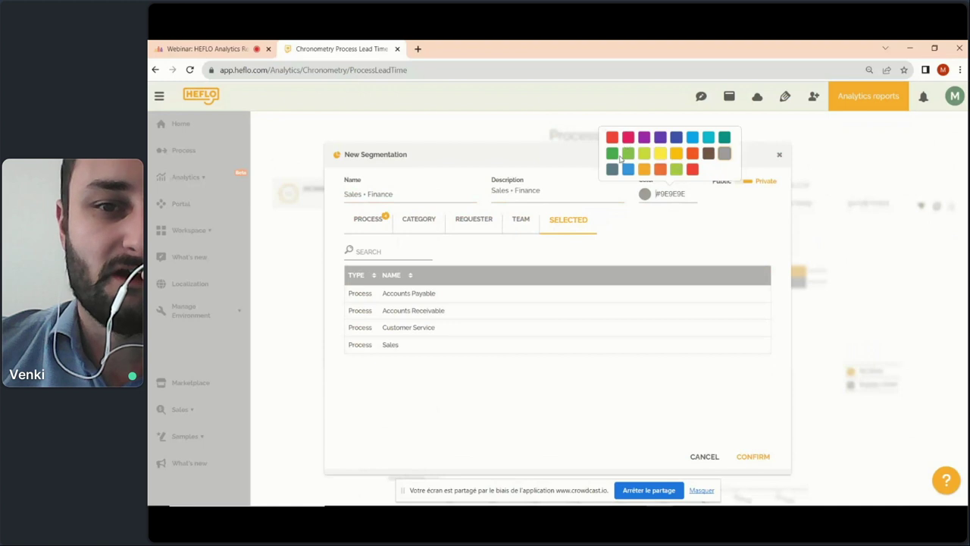
click(677, 169)
click(684, 226)
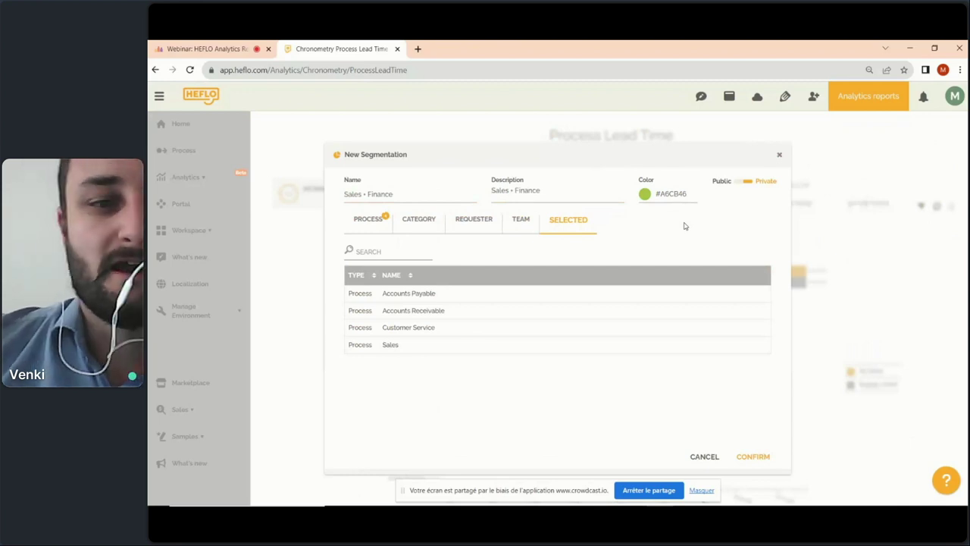
- Make the new segmentation public and confirm its creation
click(741, 185)
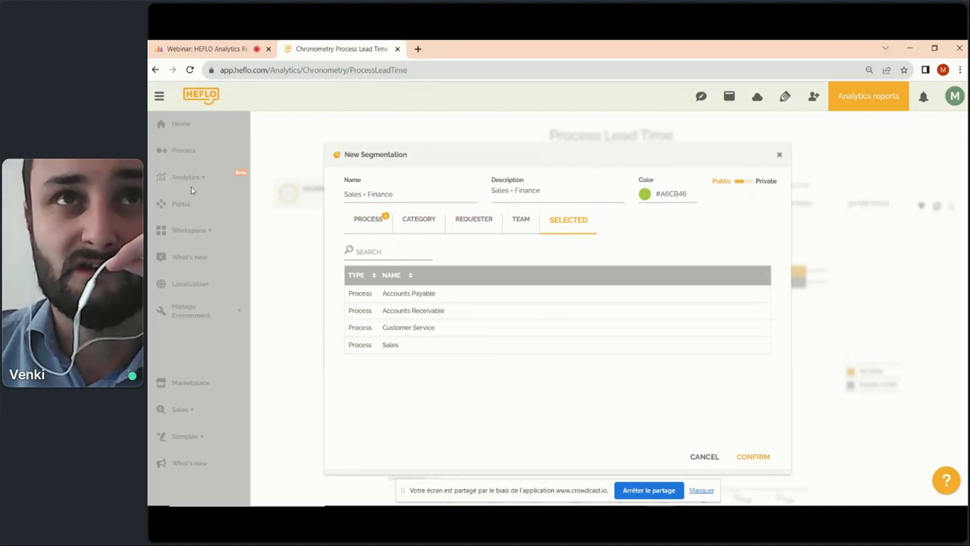
click(745, 185)
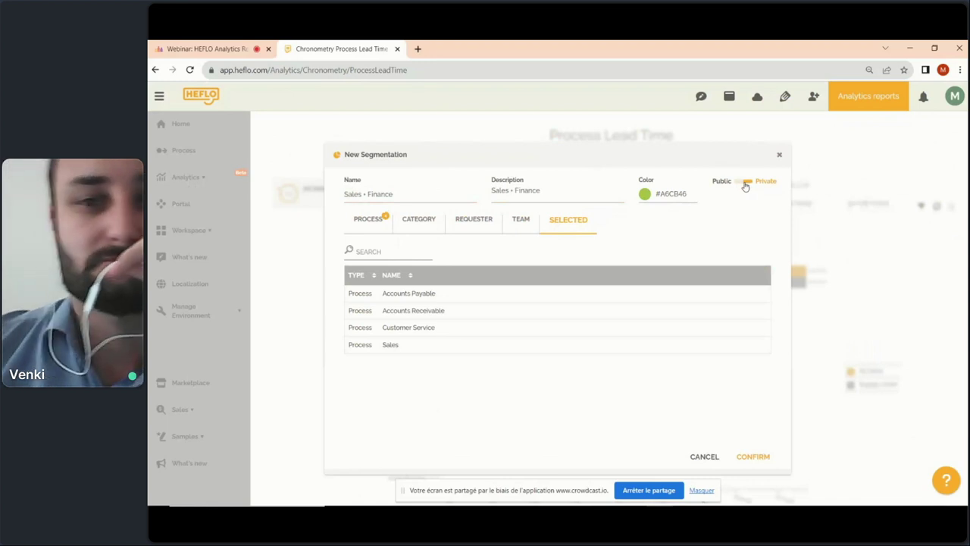
click(746, 184)
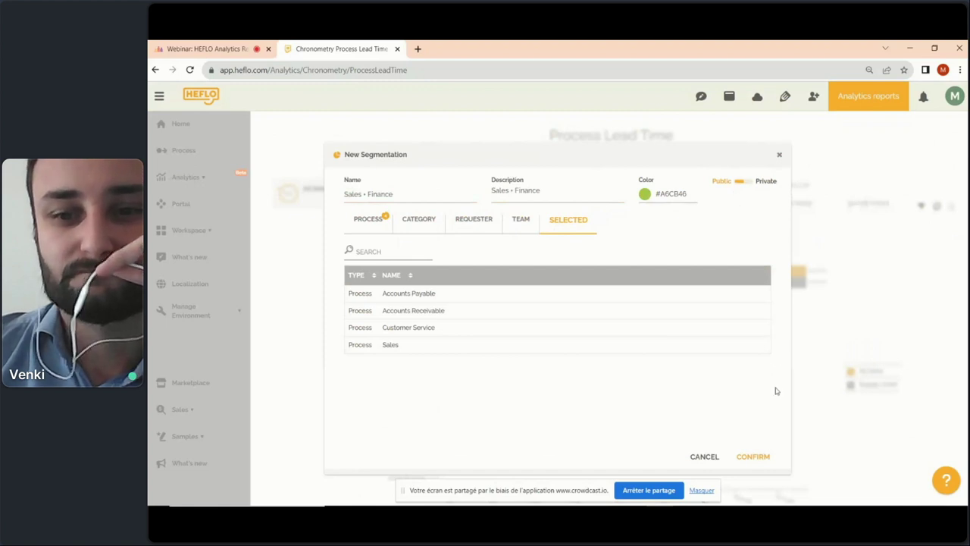
click(755, 456)
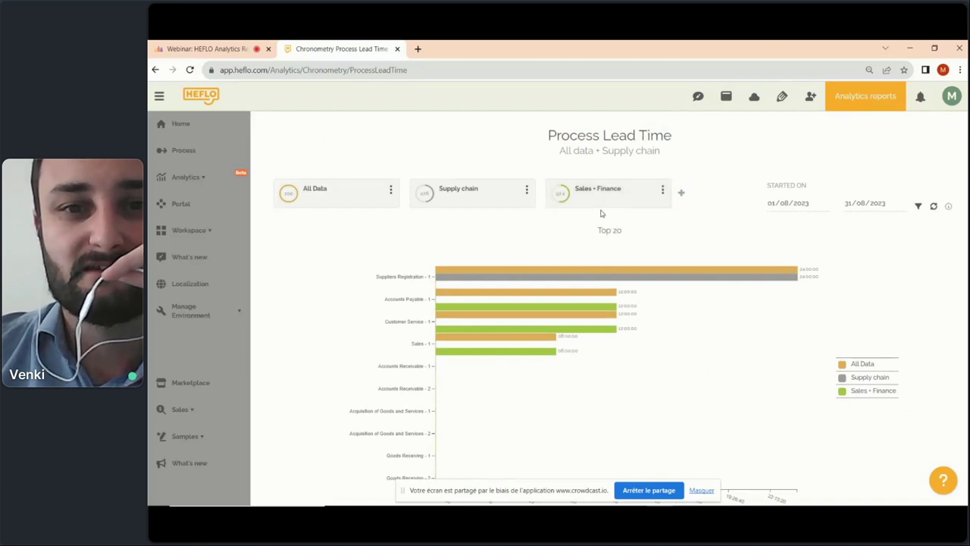
- Examine the Top 20 chart and collapse the All Data, Sales + Finance and Supply Chain groups in the process table
scroll(601, 214, down, 1)
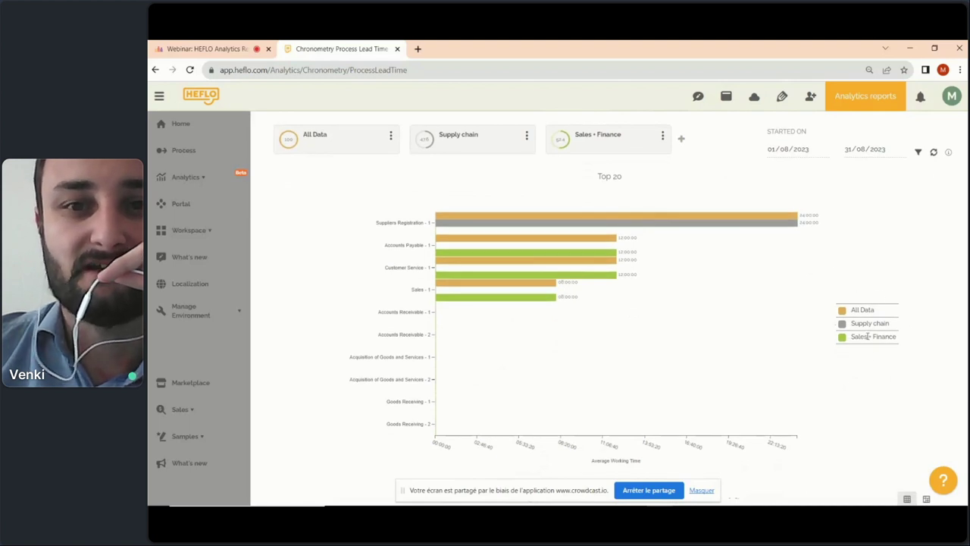
scroll(660, 266, down, 6)
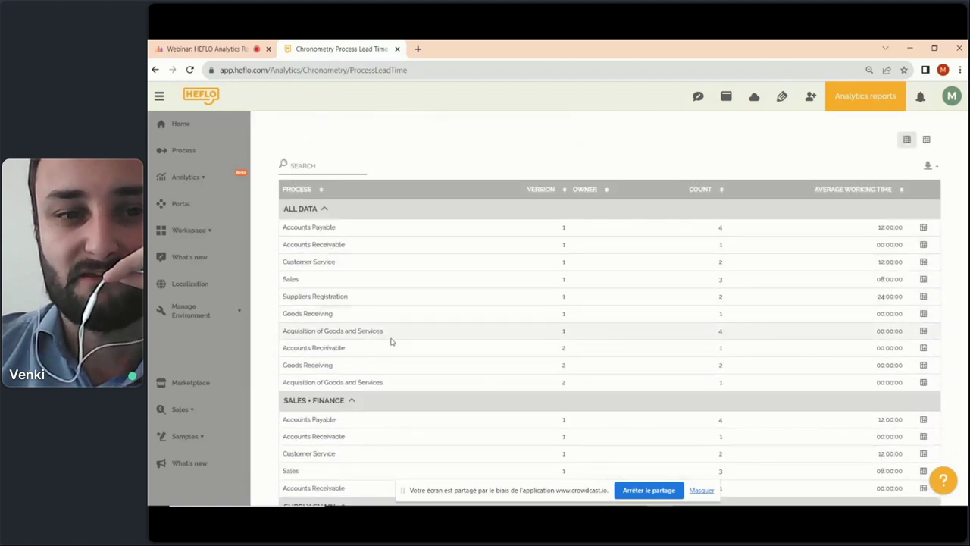
click(352, 401)
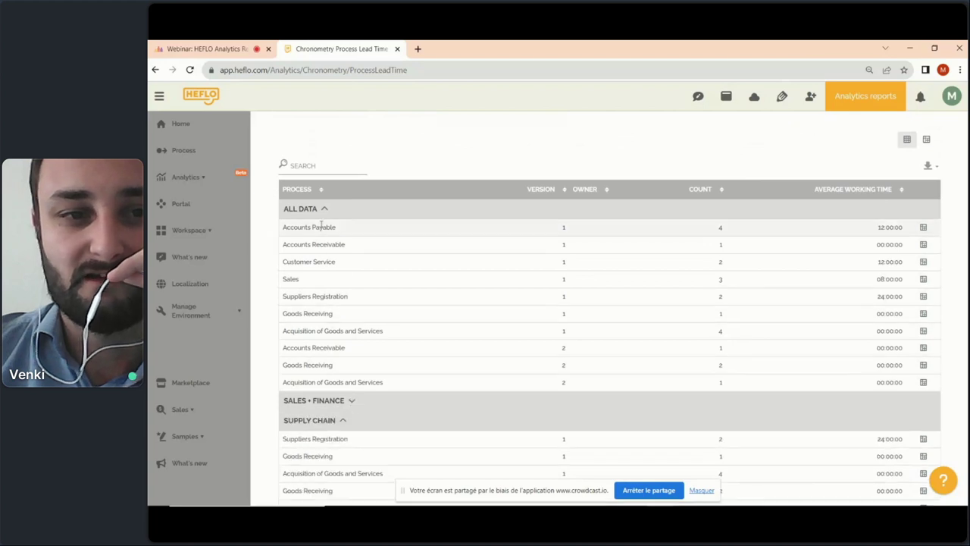
click(321, 211)
click(344, 390)
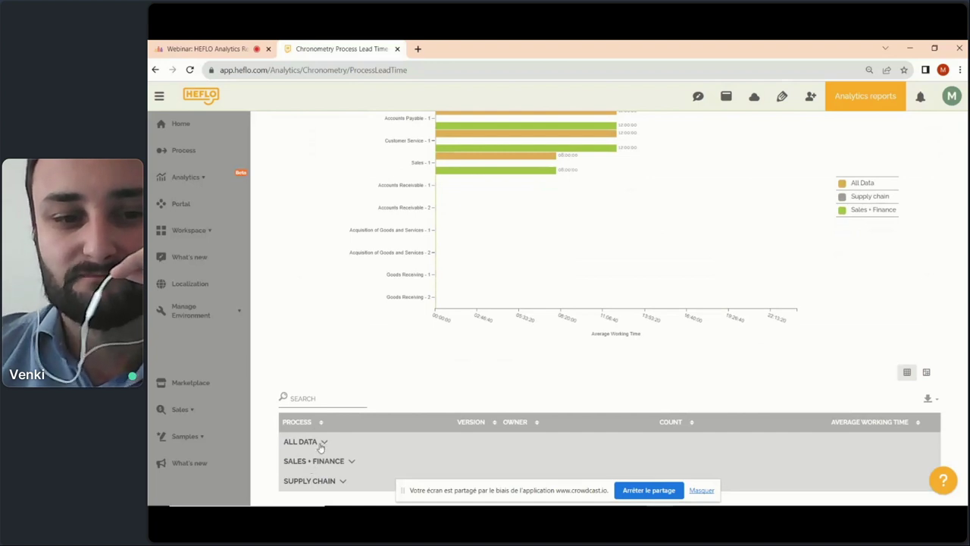
- Expand the All Data, Sales + Finance and Supply Chain groups to examine their processes and average working times
scroll(353, 357, up, 3)
scroll(353, 357, down, 3)
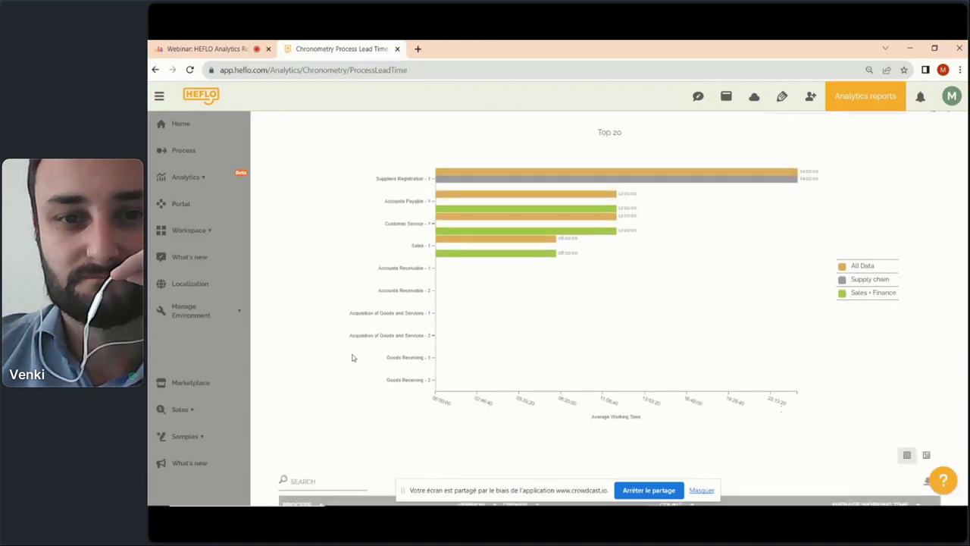
click(324, 442)
scroll(326, 447, down, 2)
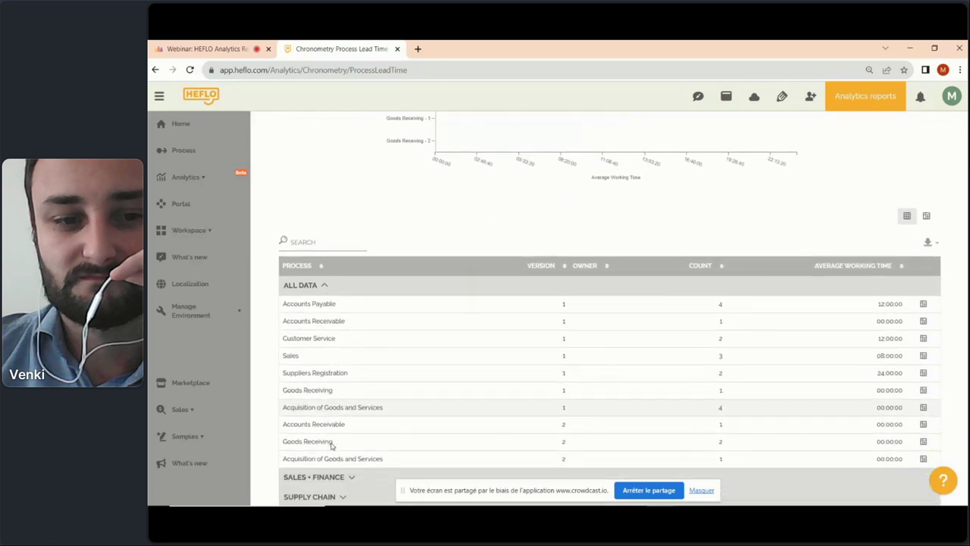
click(347, 460)
scroll(346, 459, down, 2)
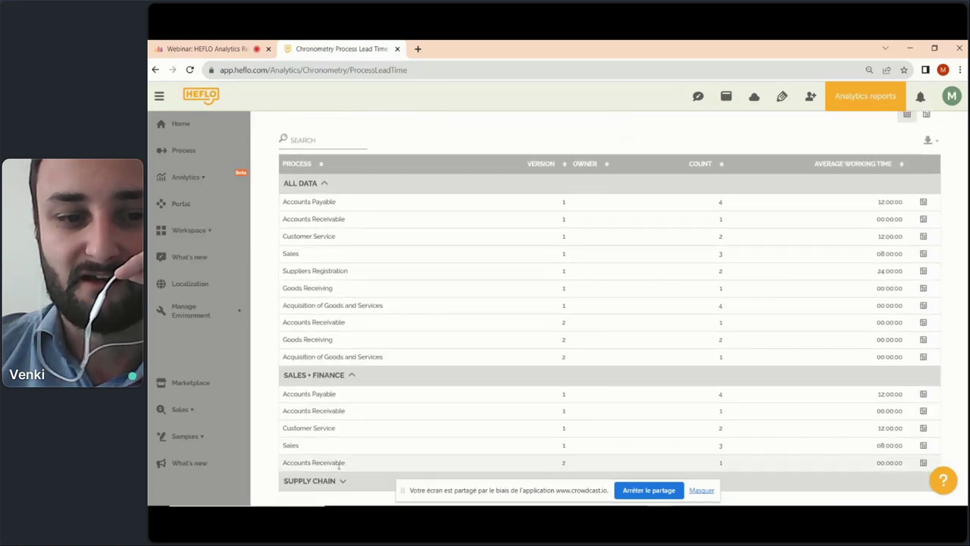
click(341, 482)
scroll(369, 429, up, 10)
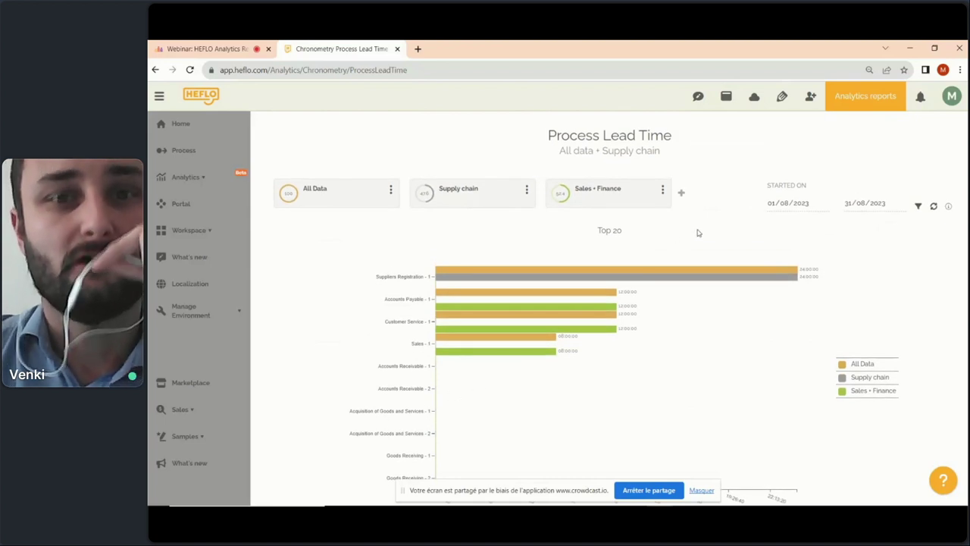
- Unbind the Sales + Finance segment from the Process Lead Time report
click(663, 189)
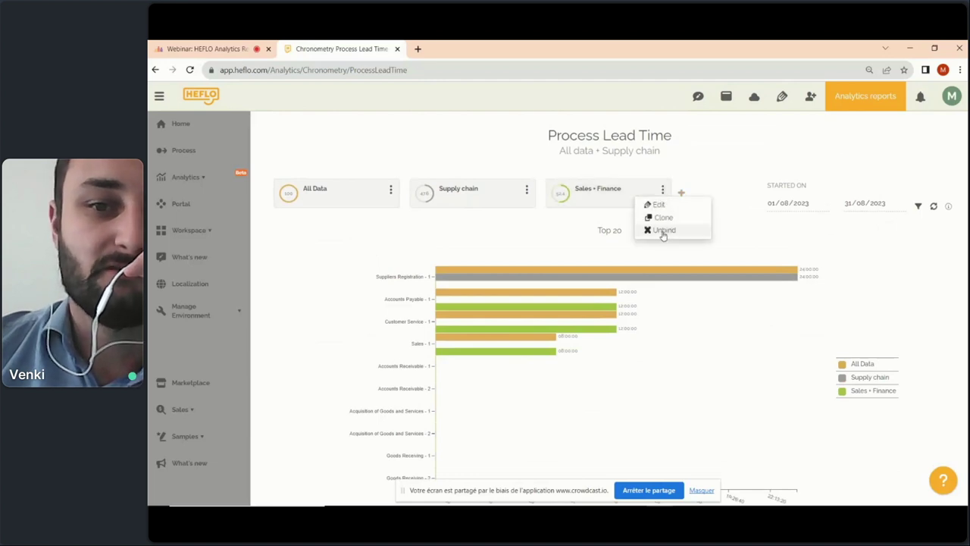
click(663, 229)
click(576, 338)
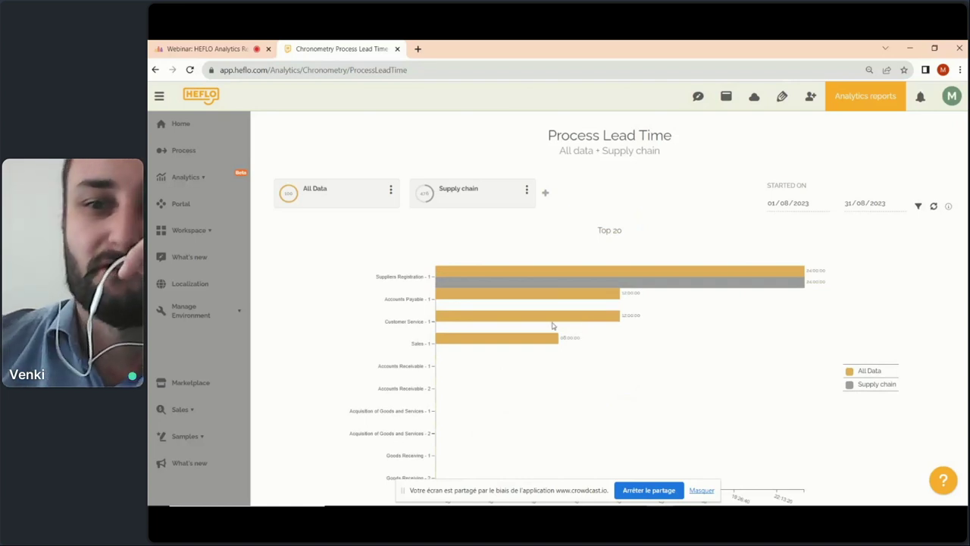
- Try the Last Month and Last Week date ranges in the report filter, and set the range back to Custom
click(917, 208)
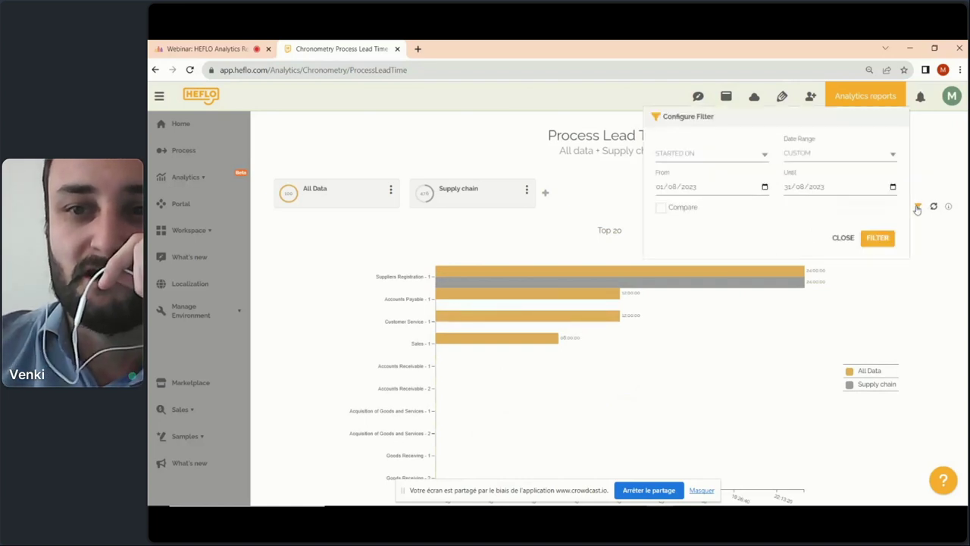
click(868, 158)
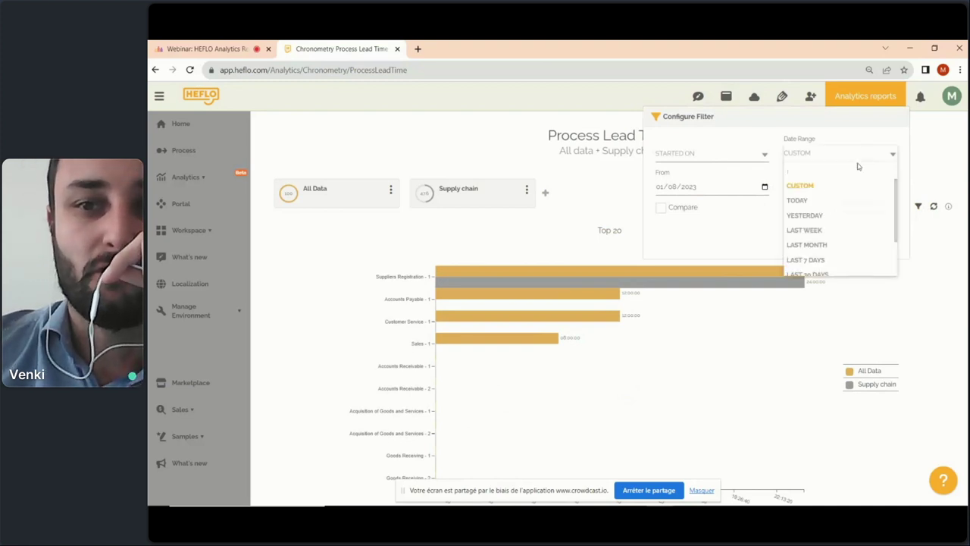
click(756, 227)
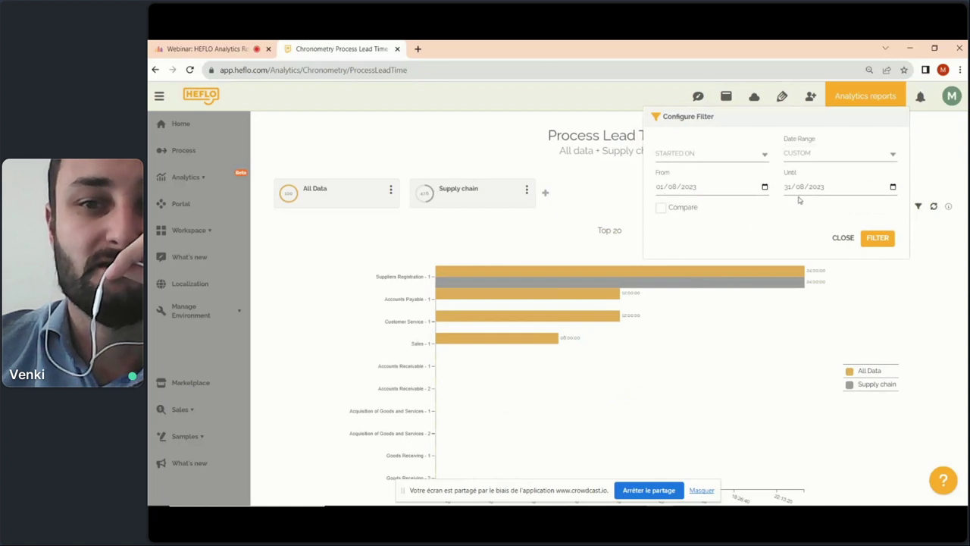
click(834, 158)
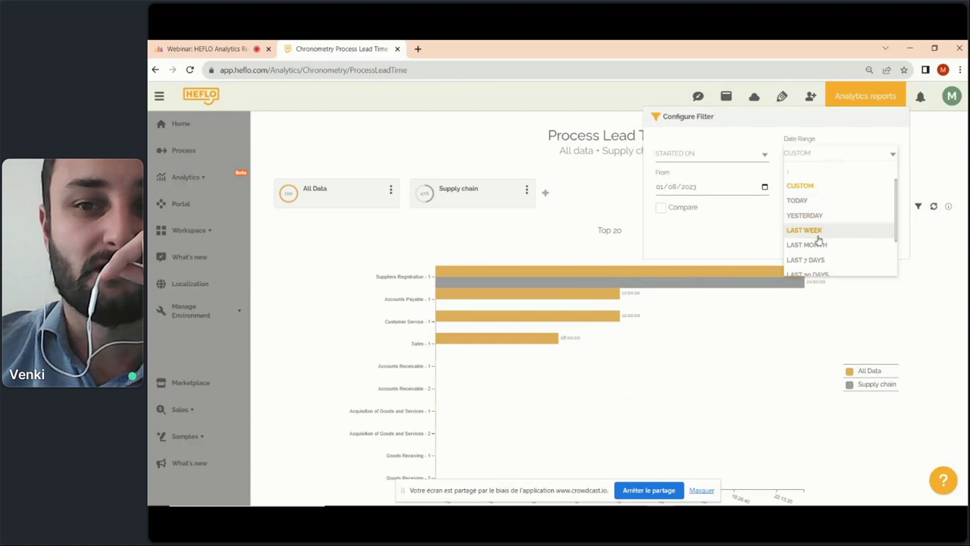
click(814, 244)
click(820, 162)
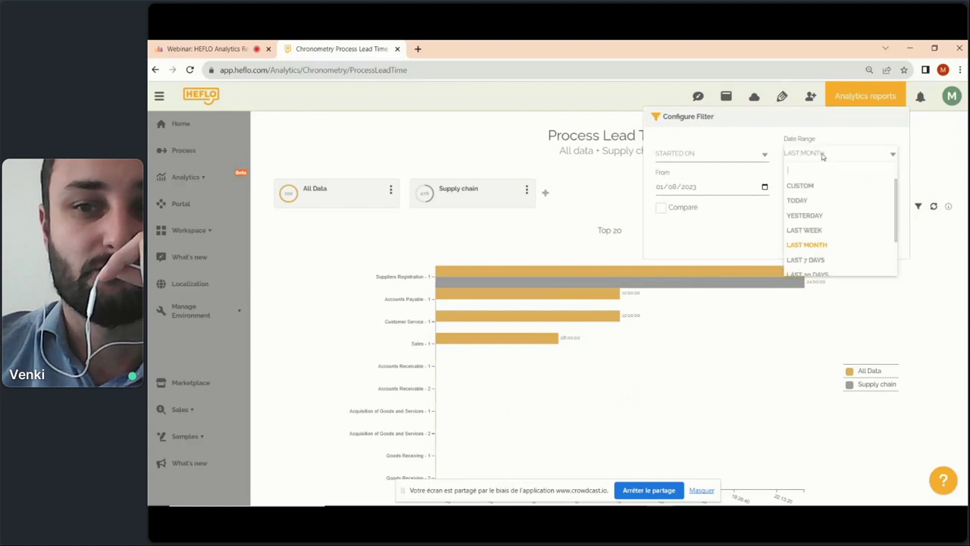
click(820, 227)
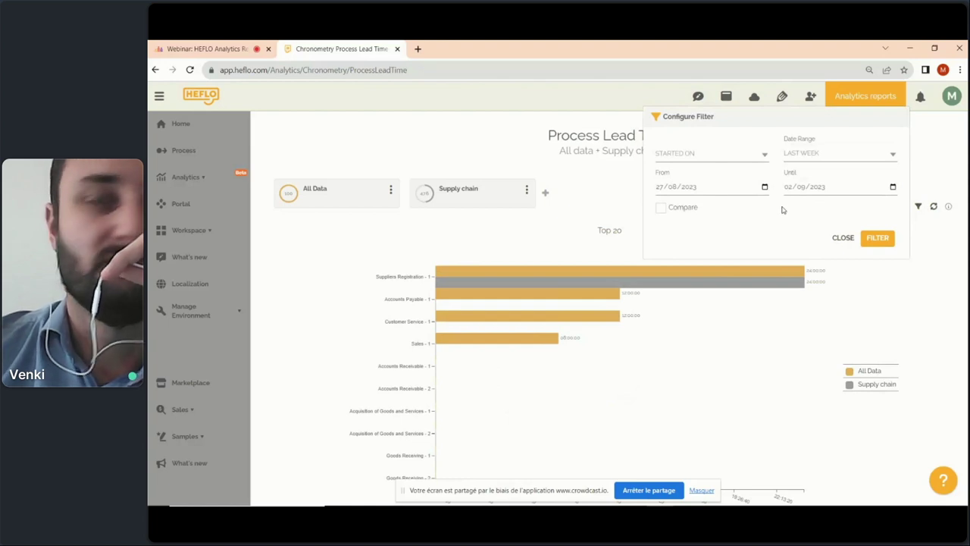
click(806, 154)
click(811, 185)
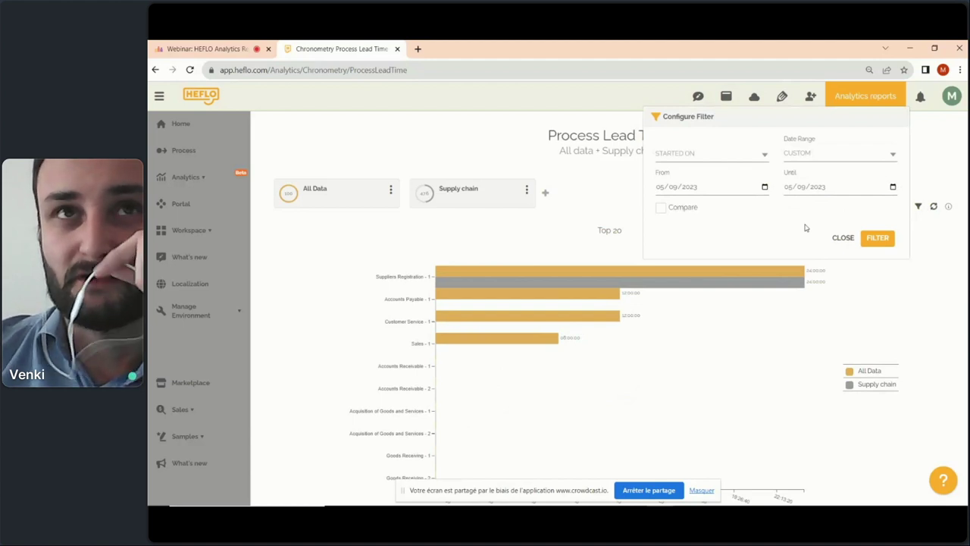
- Examine the Started On and Finished On choices for the date basis of the report filter
click(766, 155)
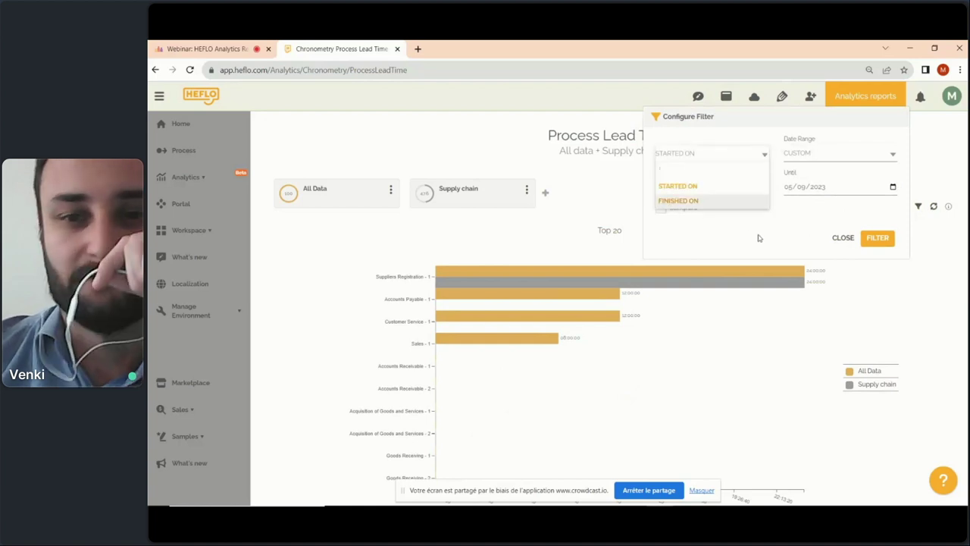
click(786, 237)
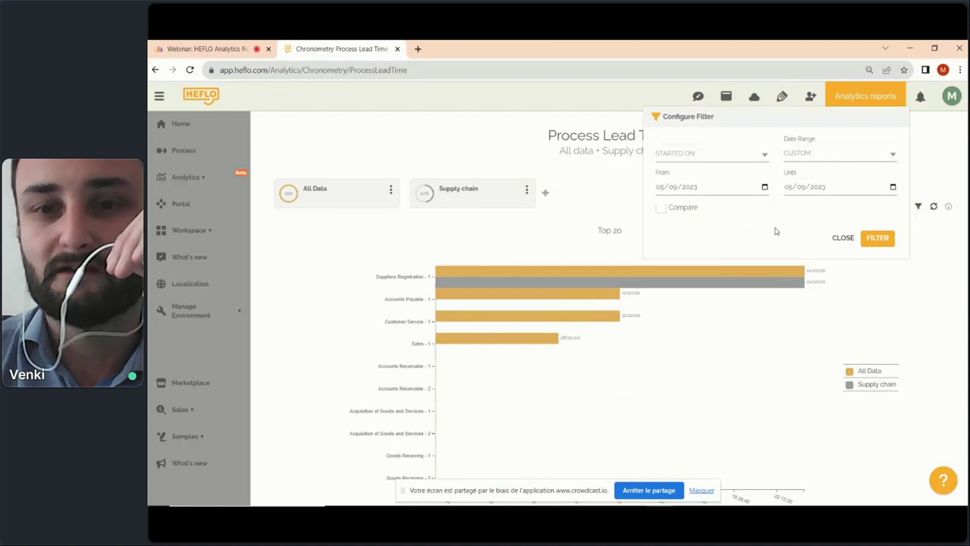
click(754, 159)
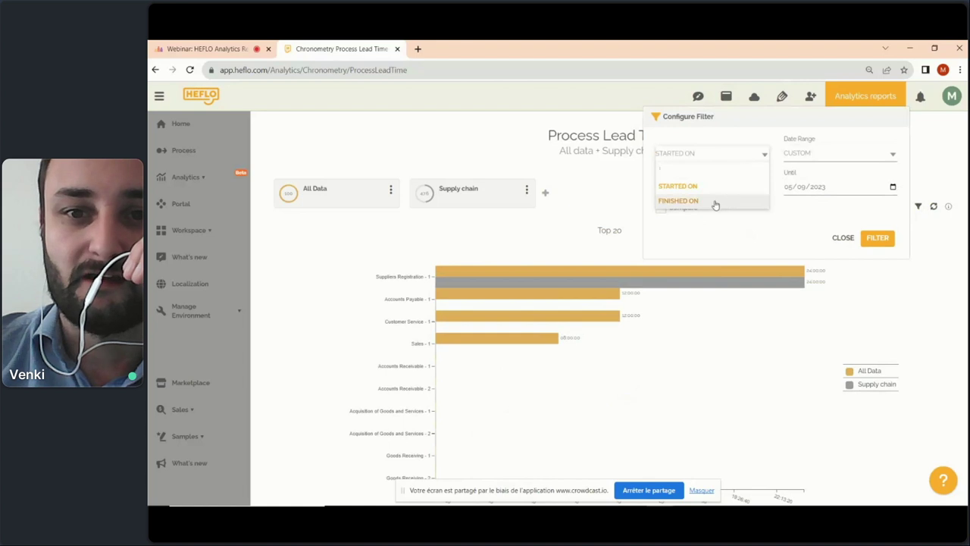
click(719, 240)
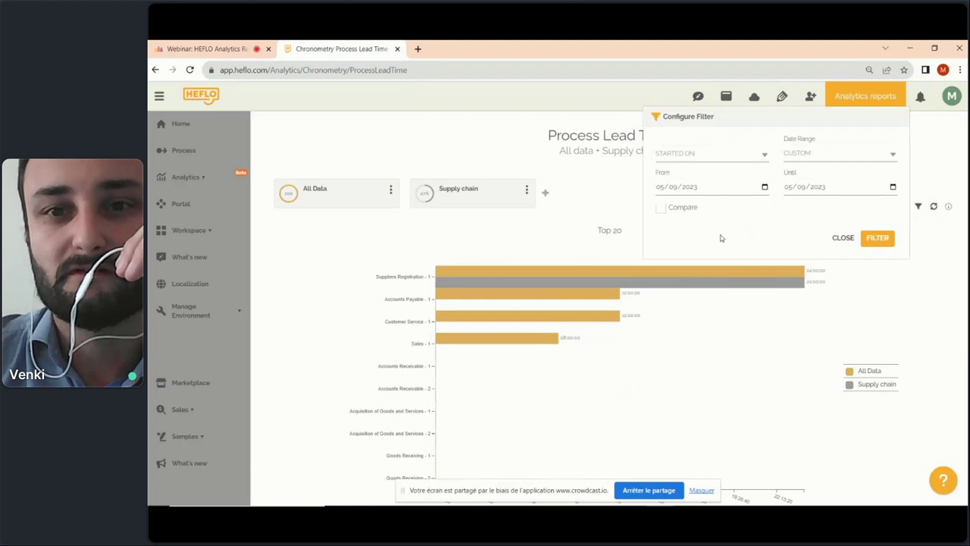
click(628, 204)
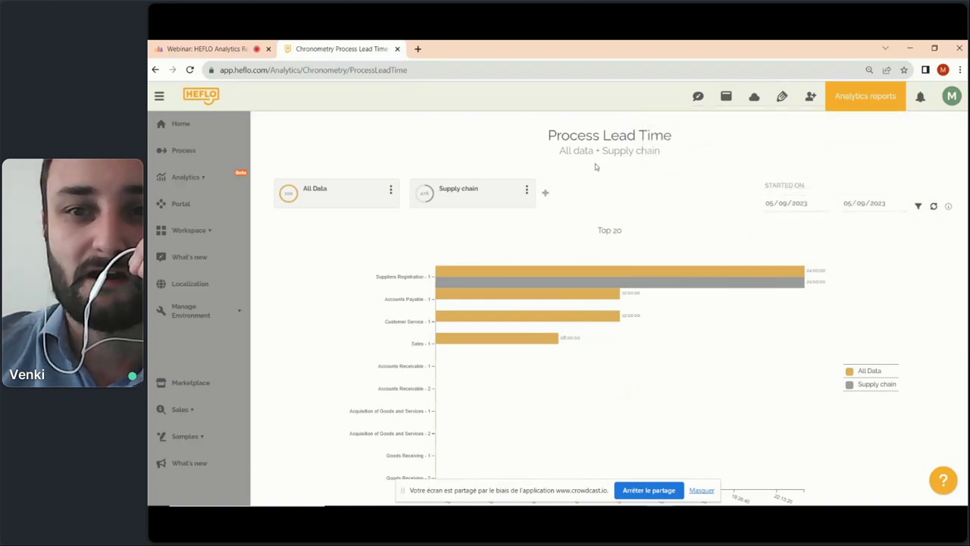
click(918, 206)
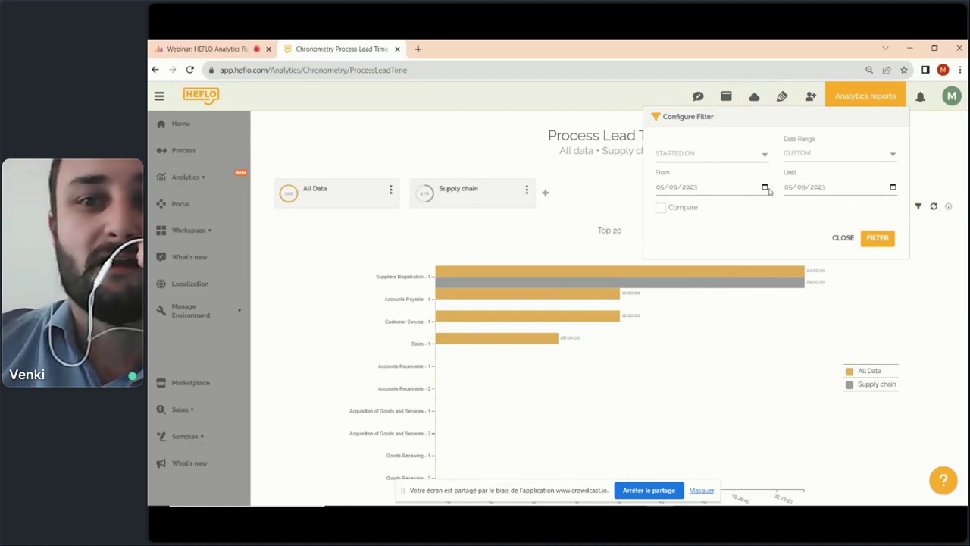
click(764, 155)
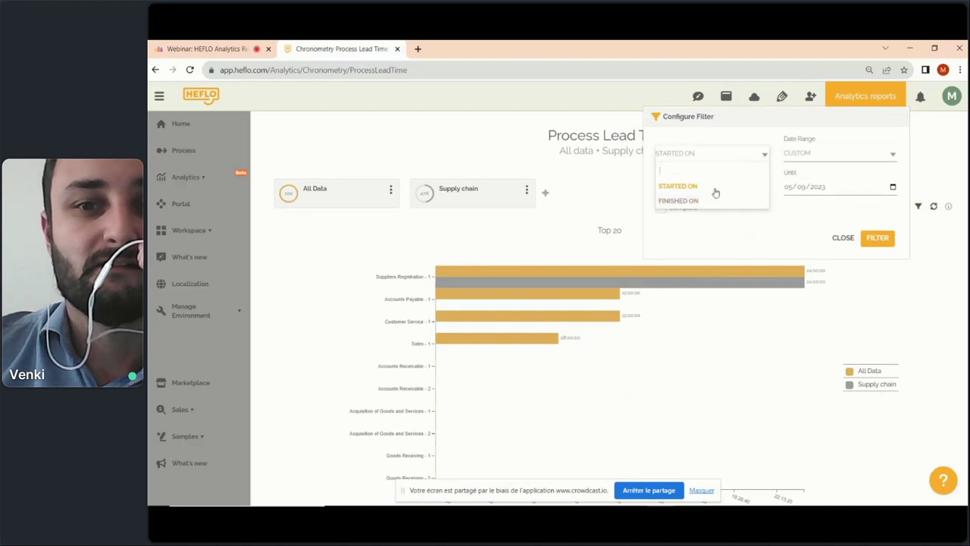
click(717, 237)
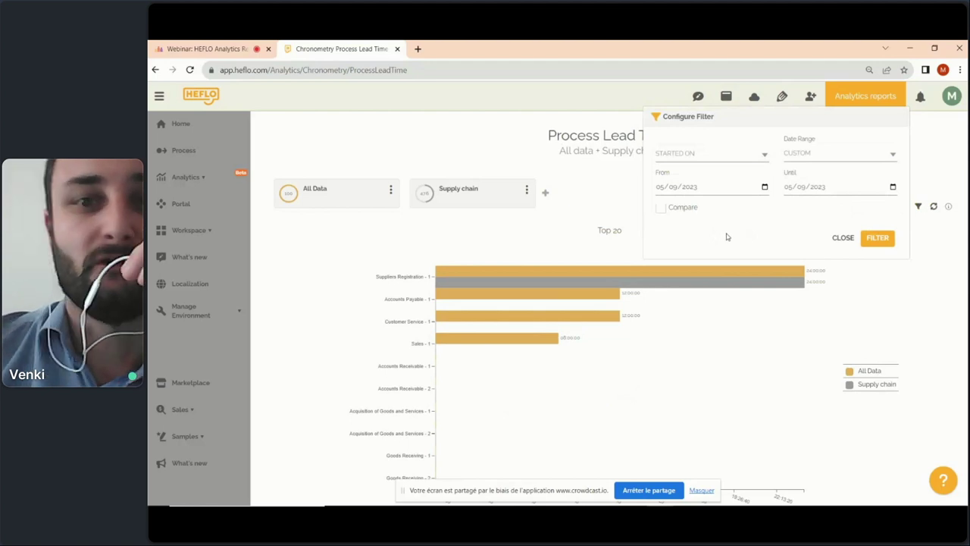
- Set the custom filter period from 01/08/2023 until 31/08/2023
click(765, 187)
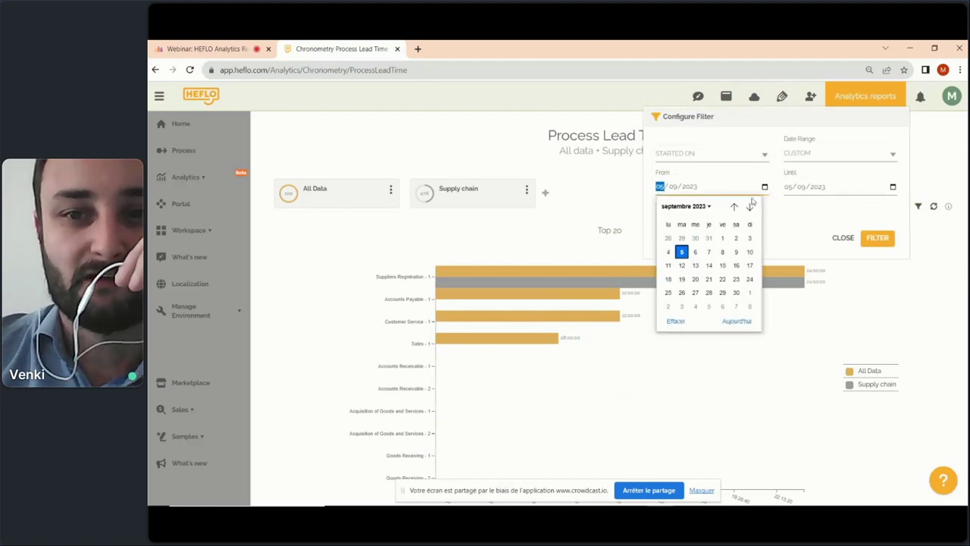
click(699, 210)
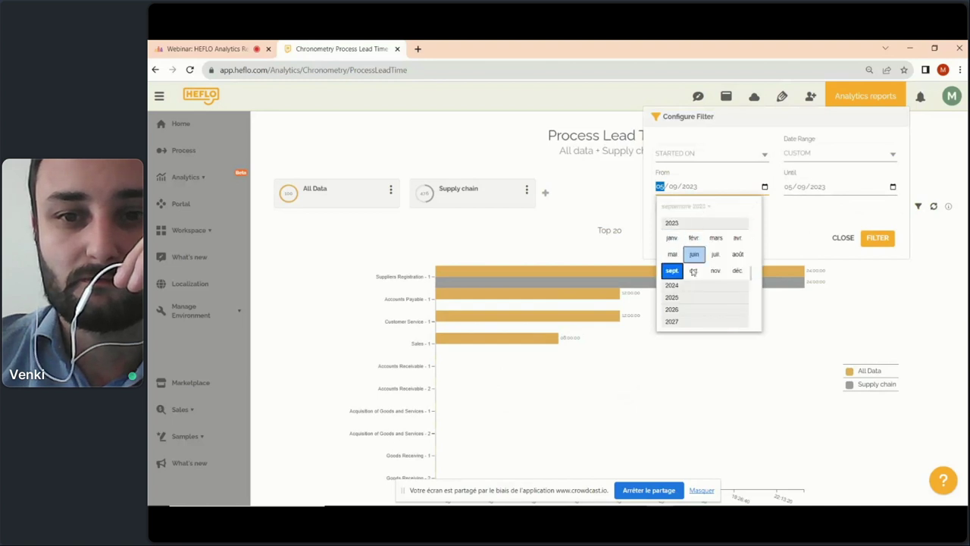
click(737, 254)
click(681, 238)
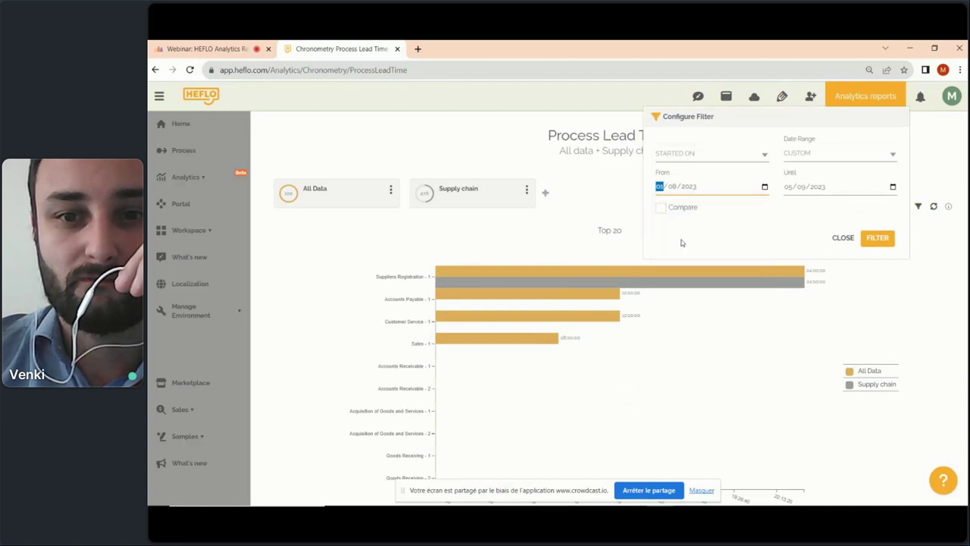
click(893, 188)
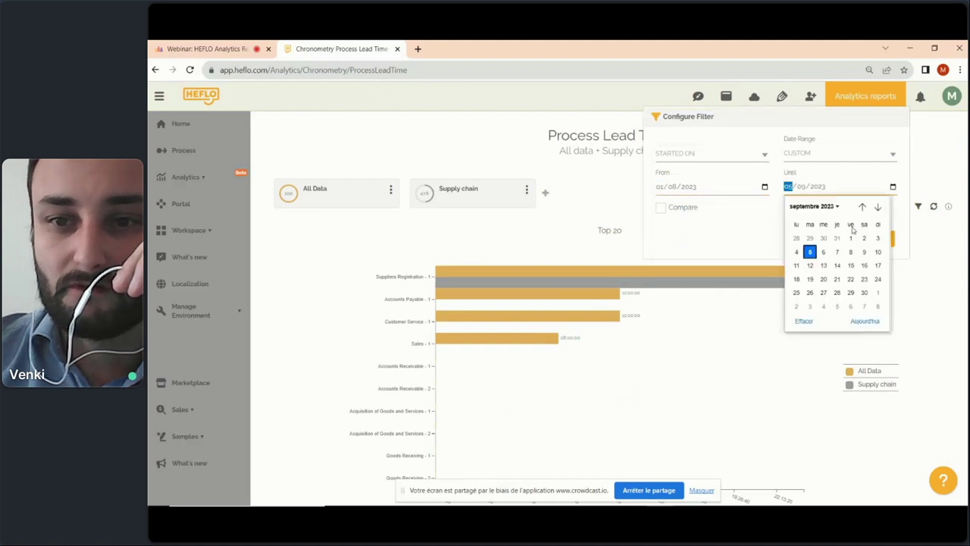
click(810, 206)
click(866, 256)
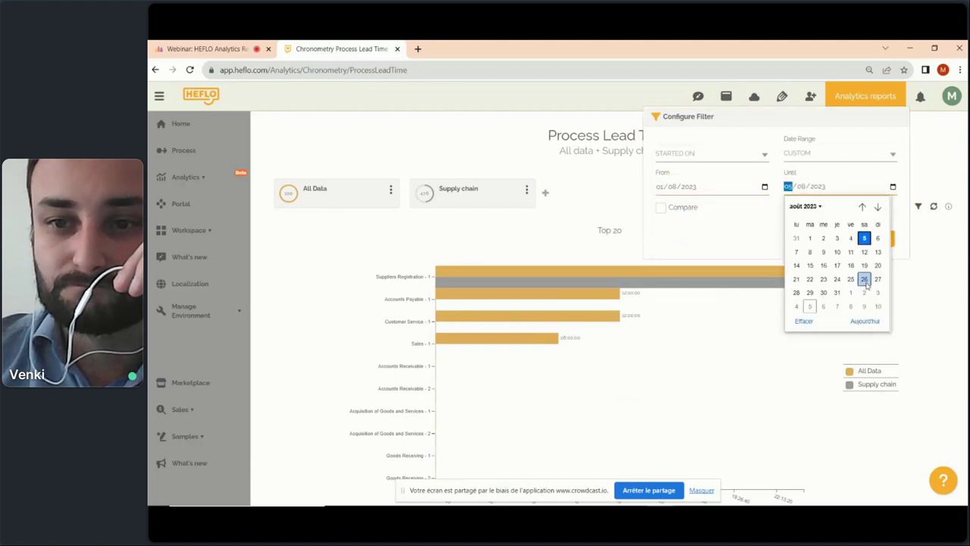
click(837, 293)
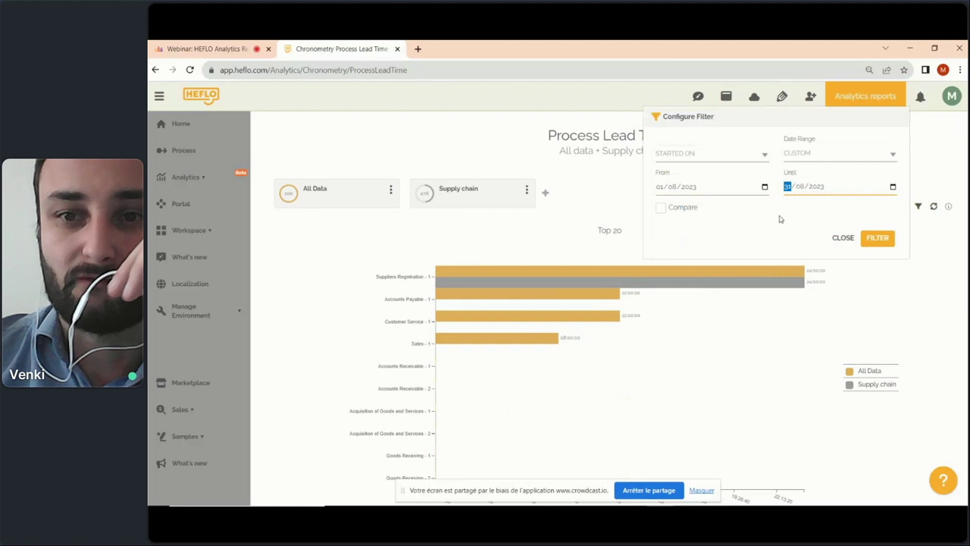
click(773, 215)
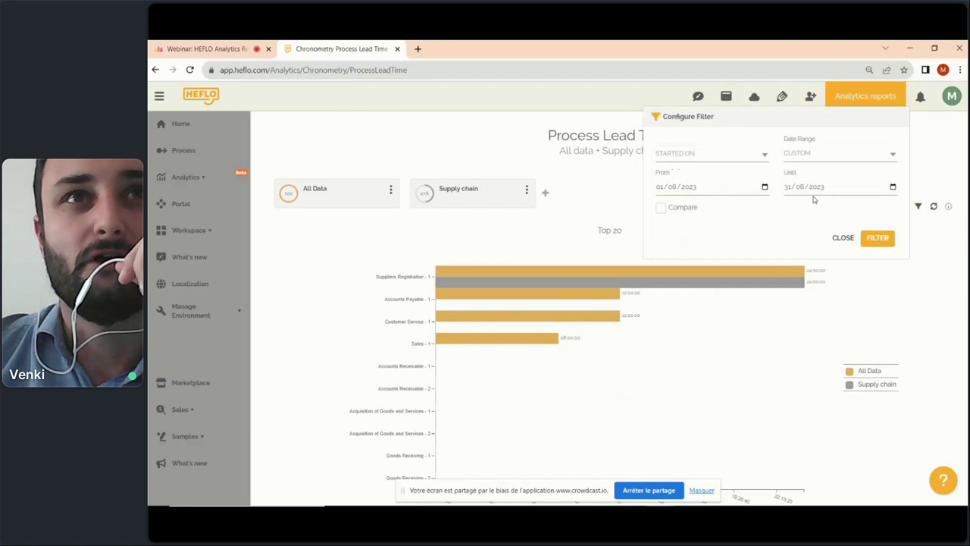
- Try Finished On as the filter's date basis and switch it back to Started On
click(737, 159)
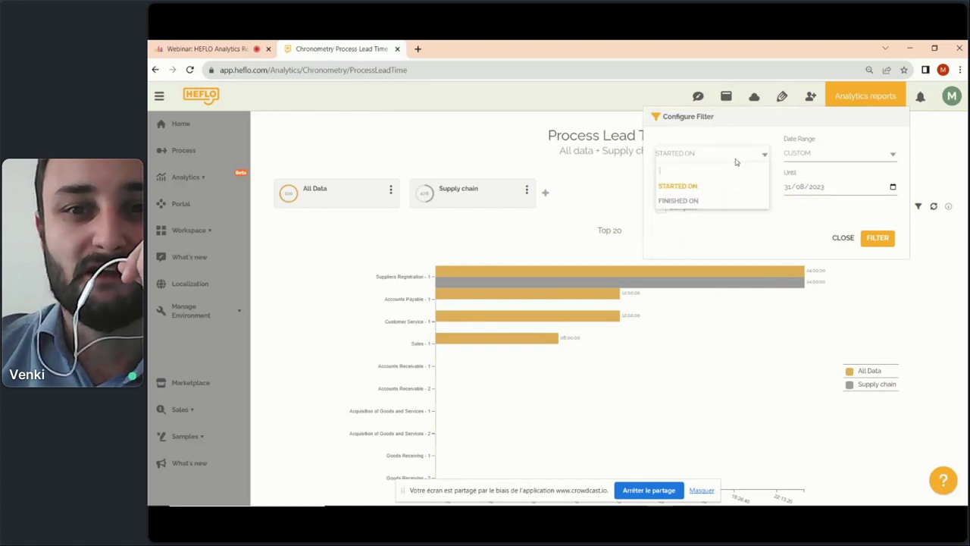
click(704, 202)
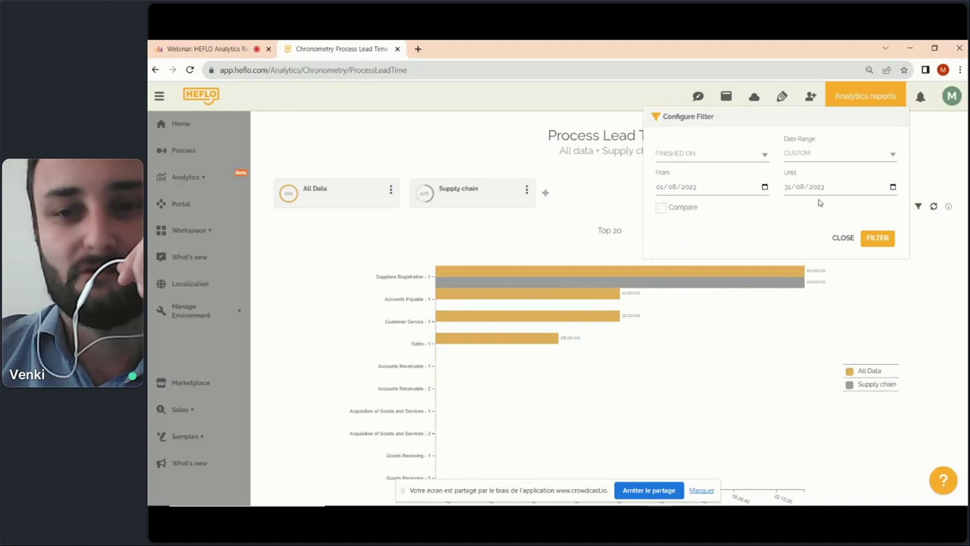
click(719, 162)
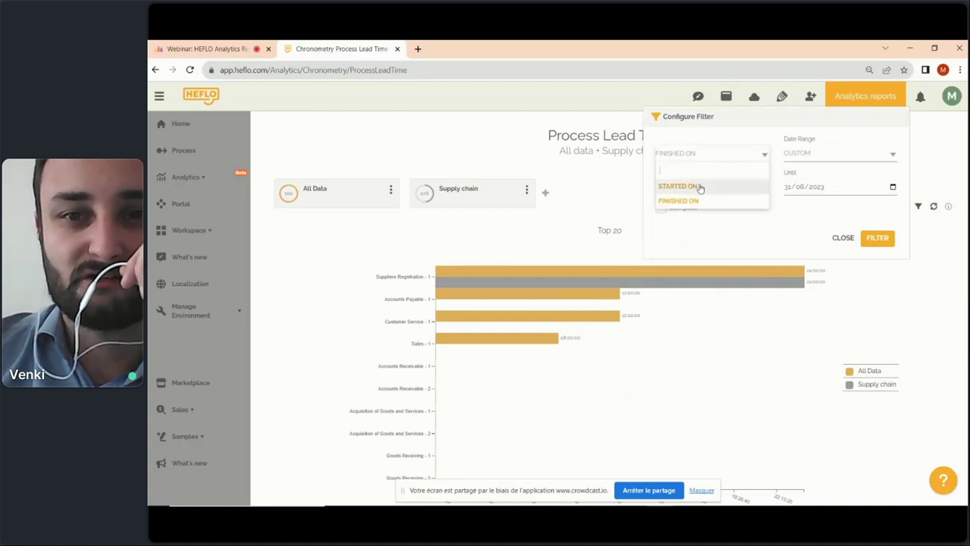
click(701, 185)
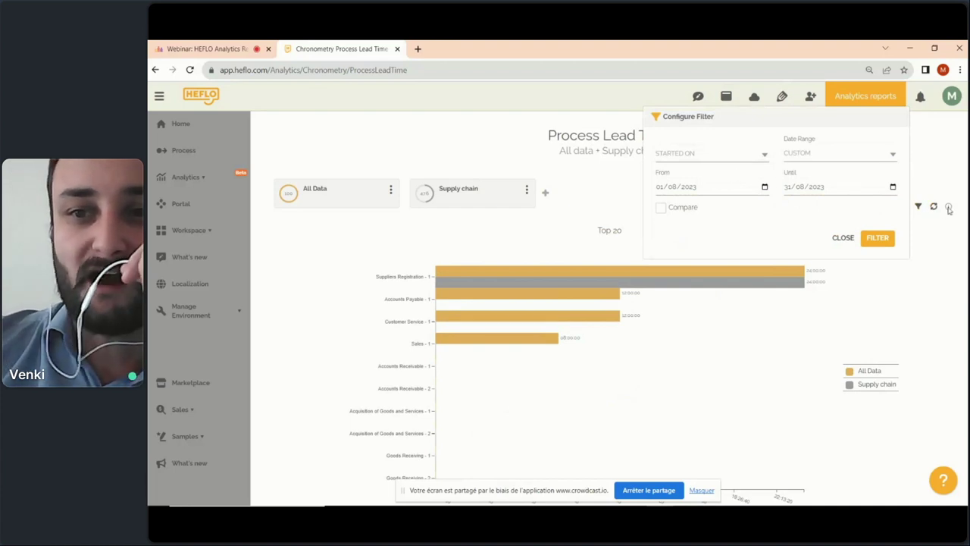
- View the report's description, and try the filter's period comparison by enabling Compare and disabling it again
mouse_move(949, 210)
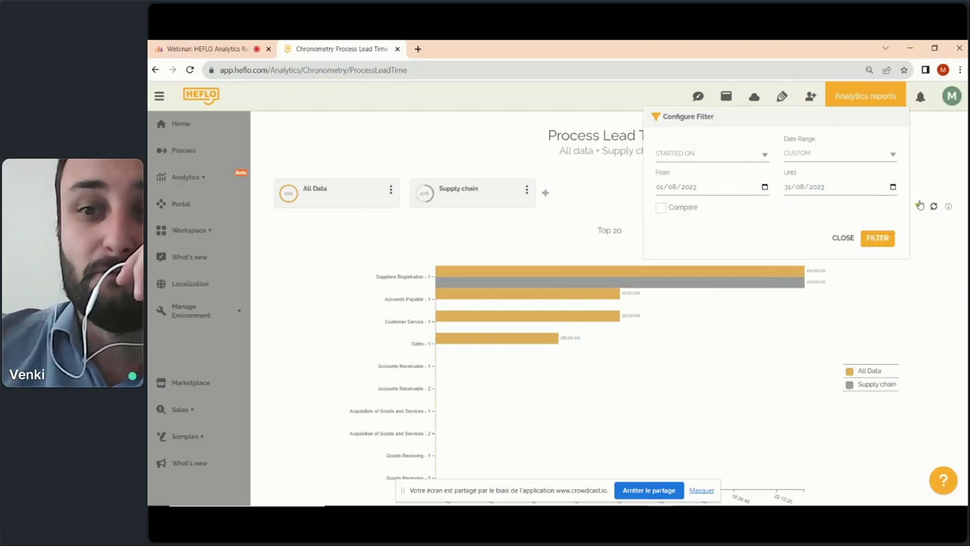
mouse_move(949, 208)
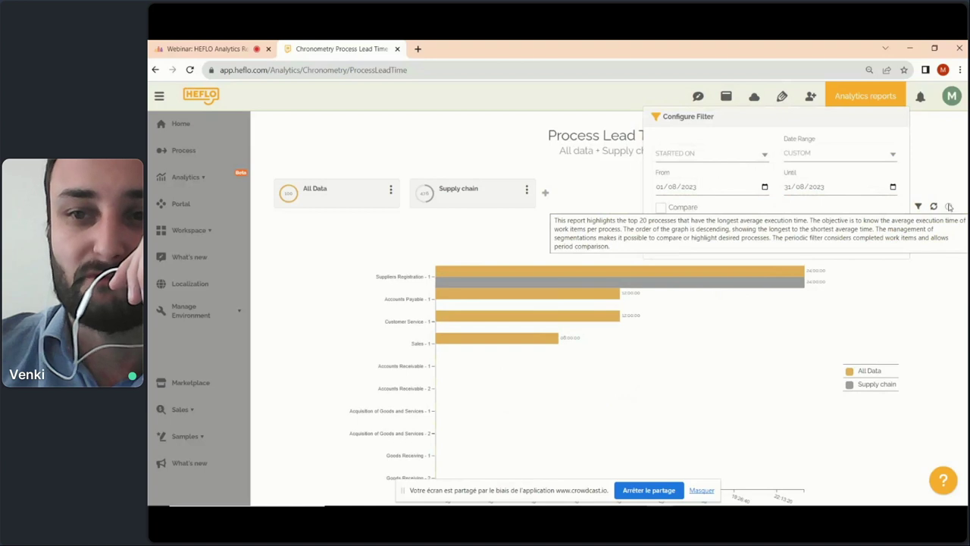
click(662, 210)
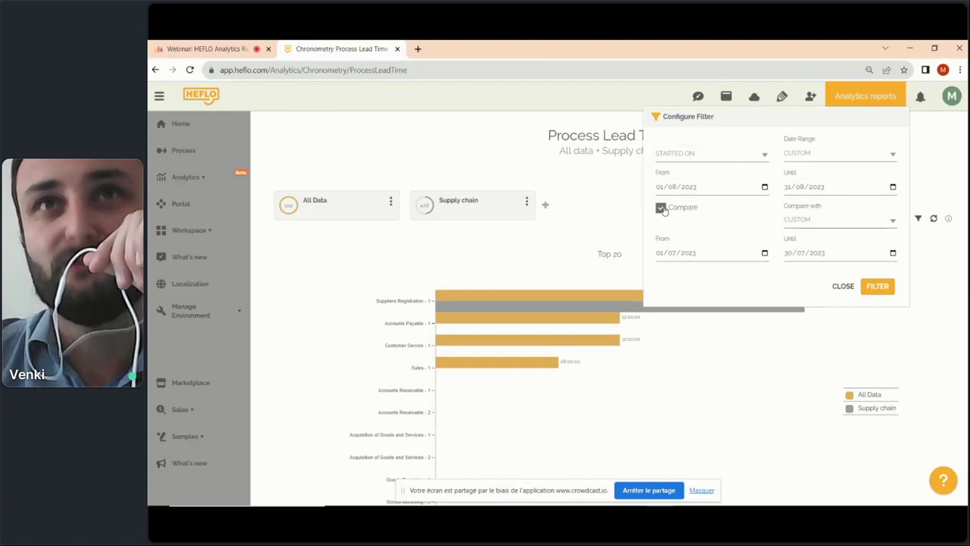
click(662, 209)
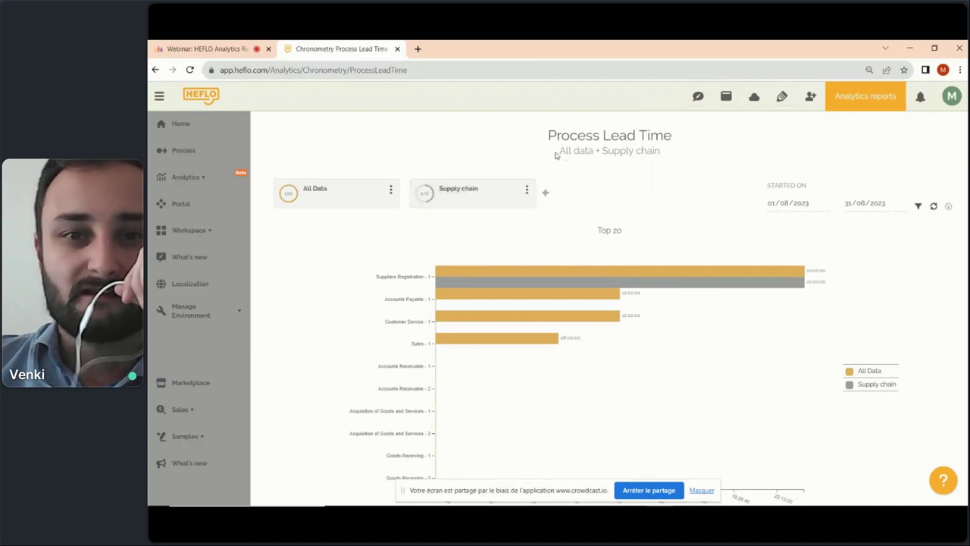
- Highlight the current layout name beneath the Process Lead Time title and clear the highlight
mouse_move(559, 151)
mouse_down()
mouse_move(662, 154)
mouse_move(559, 151)
mouse_up()
click(664, 154)
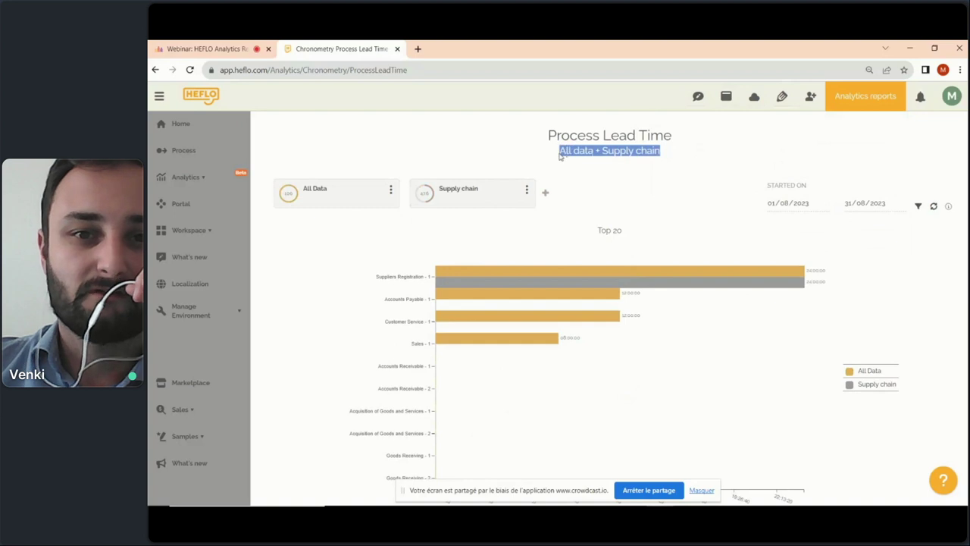
click(563, 168)
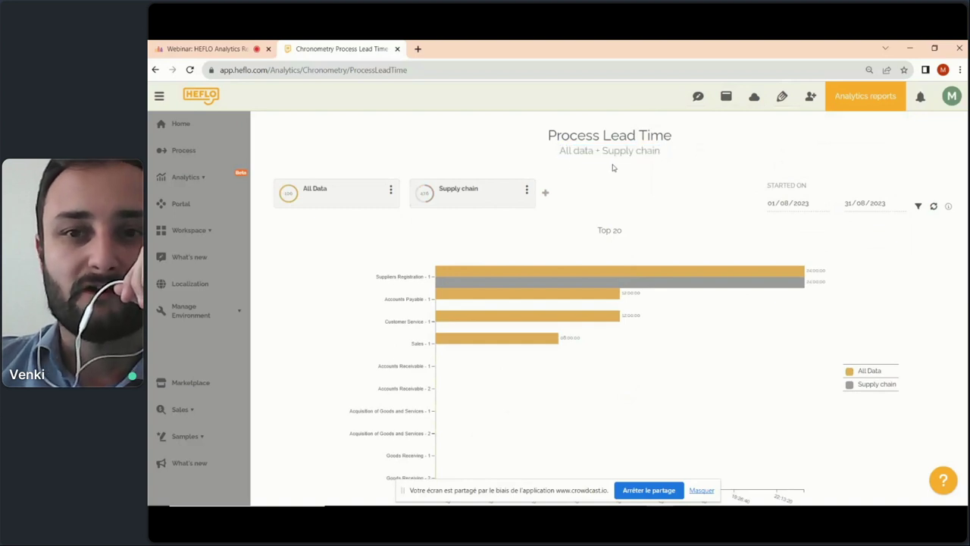
- Apply the All data + Finance layout to the Process Lead Time report
click(728, 102)
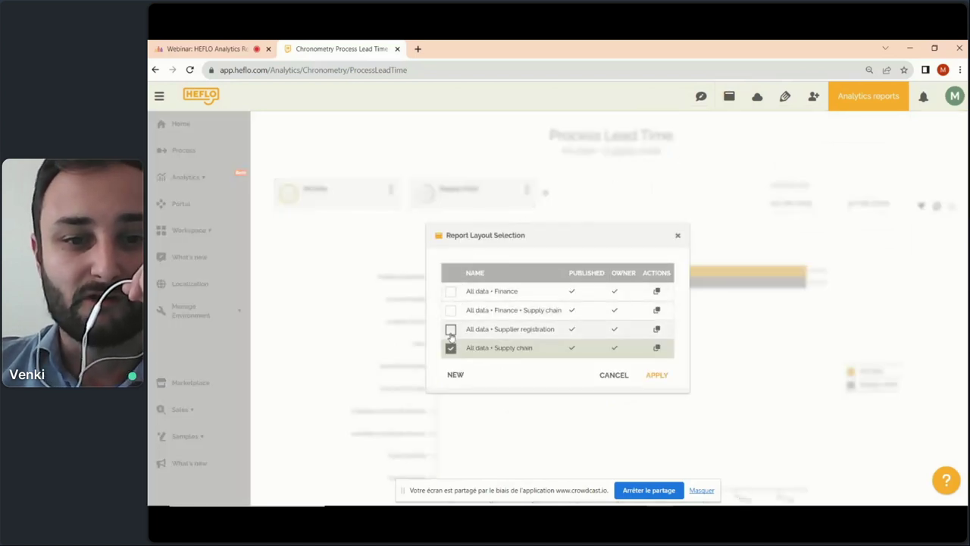
click(451, 293)
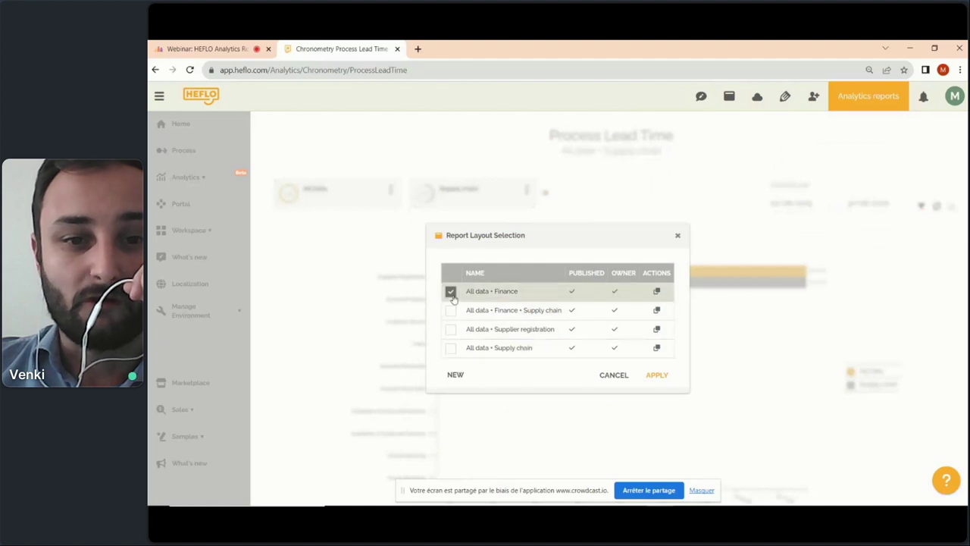
click(655, 374)
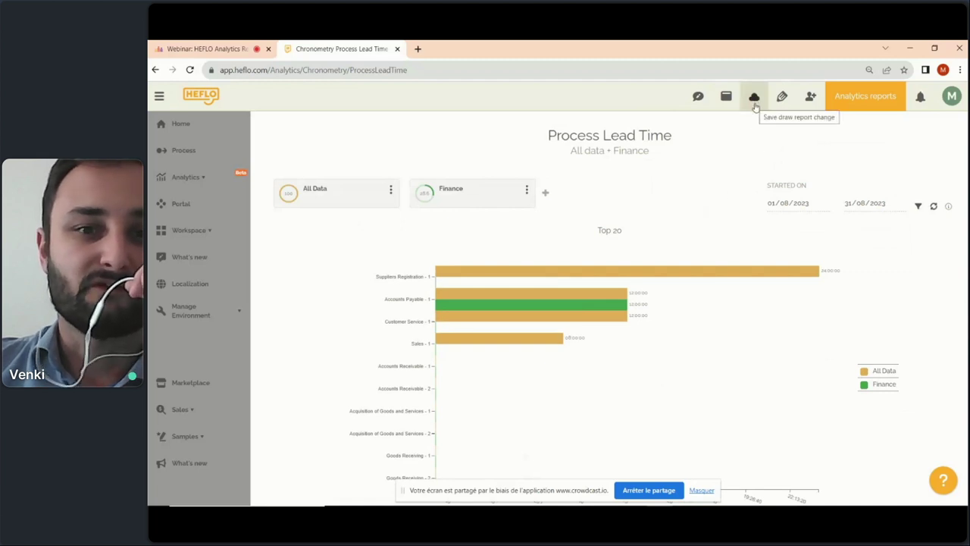
- View the report's segment selection list and the Edit Report settings for the All data + Finance layout, closing both without changes
click(546, 196)
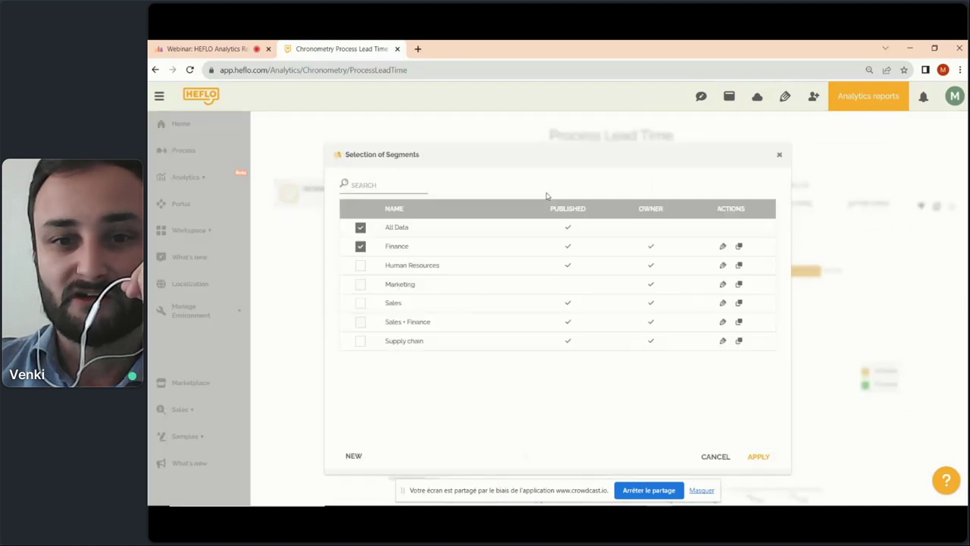
click(779, 154)
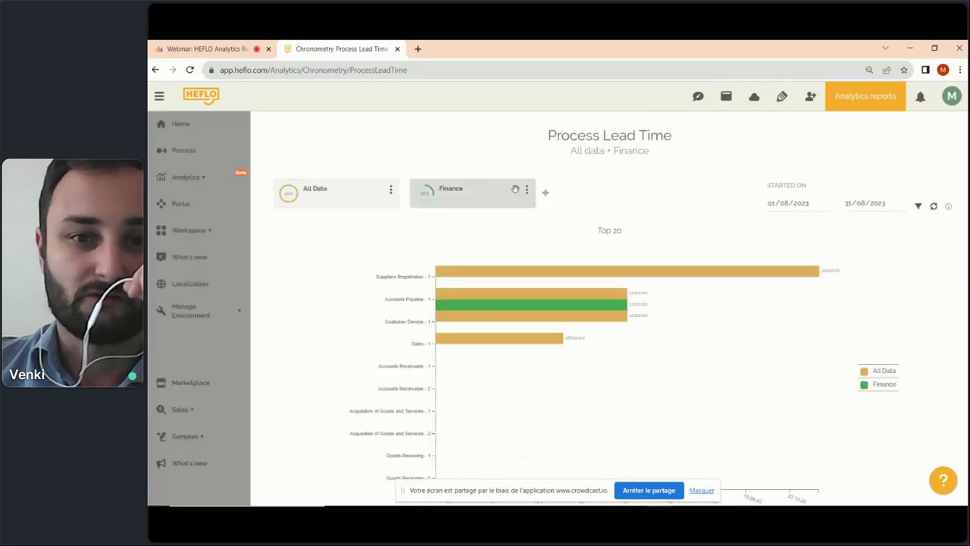
click(782, 98)
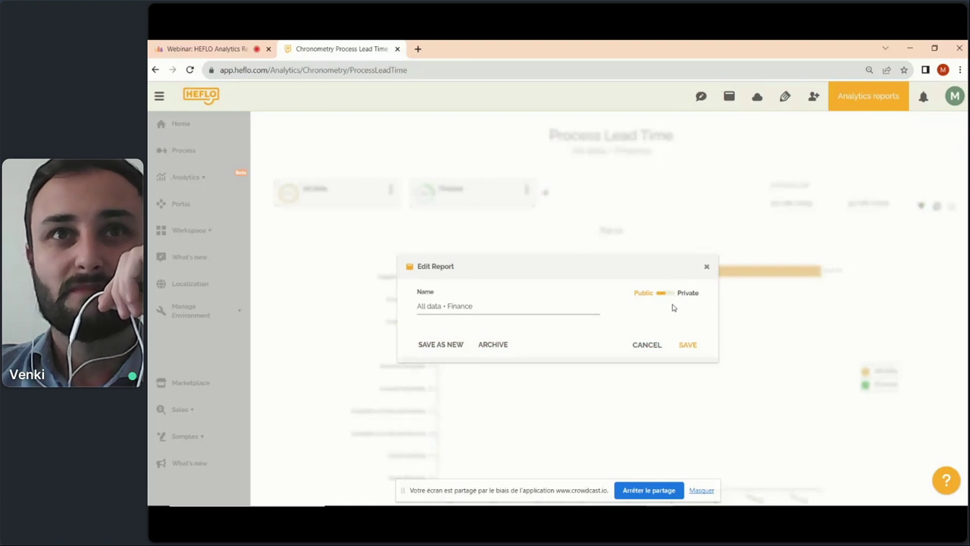
click(706, 267)
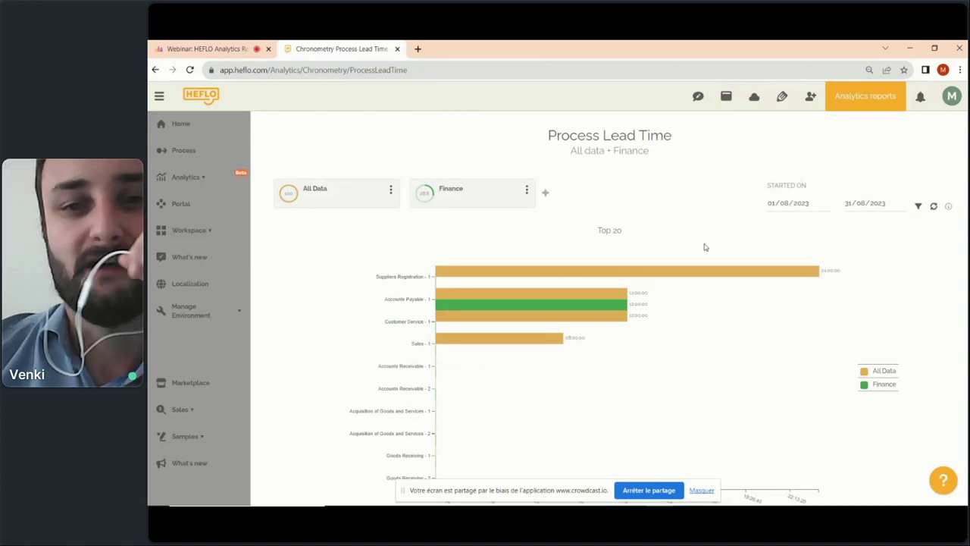
- Highlight the Top 20 heading above the Process Lead Time chart and clear the highlight
scroll(695, 233, down, 1)
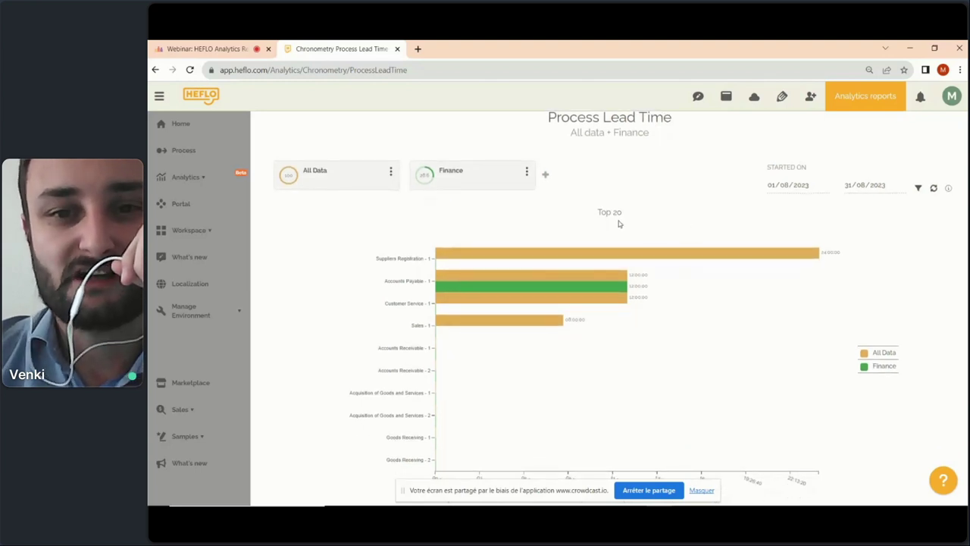
drag(598, 212, 623, 212)
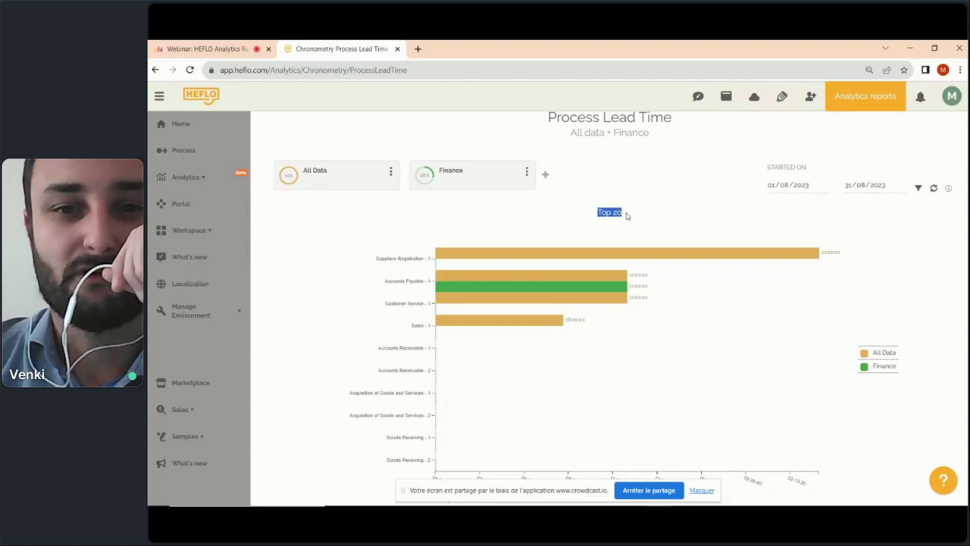
click(627, 216)
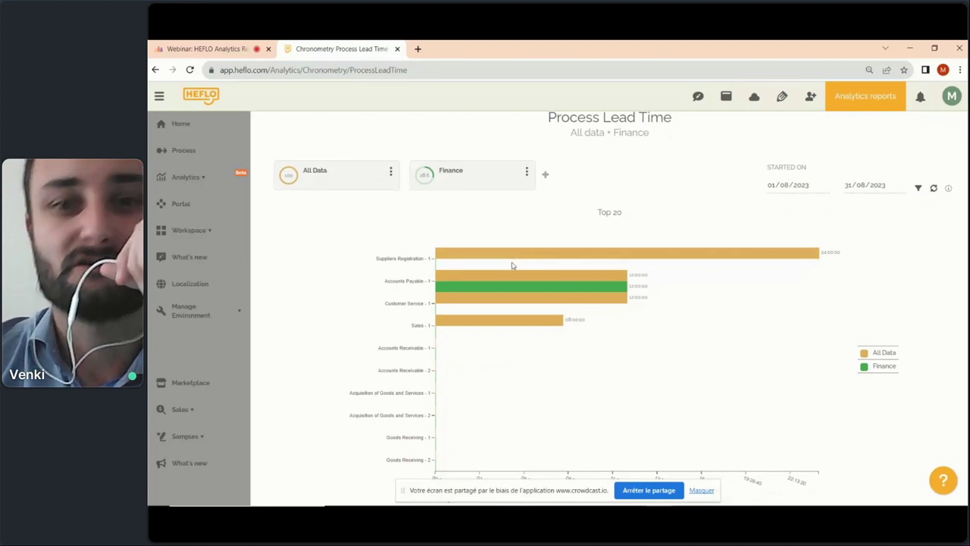
- Examine the average working time chart and the process table beneath it, grouped by the All Data and Finance segments
scroll(512, 267, down, 2)
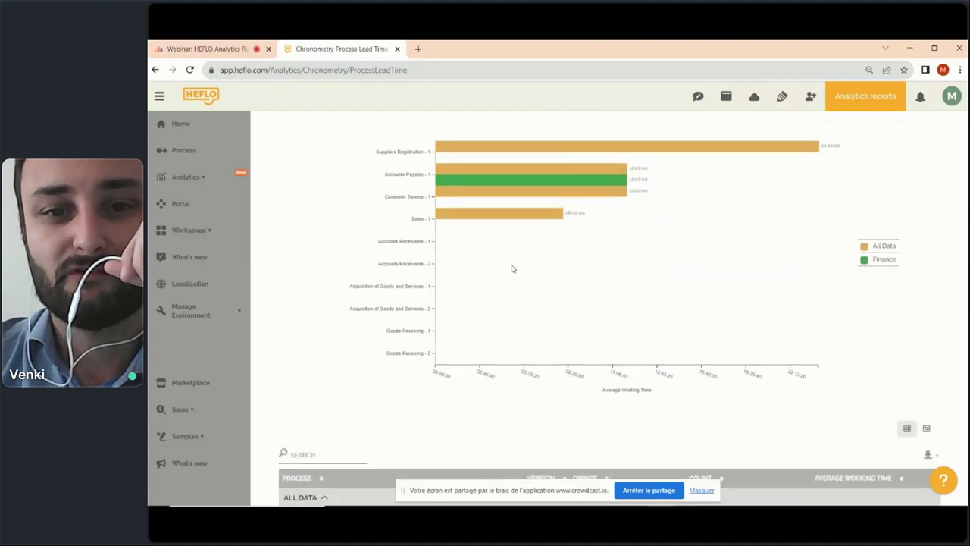
scroll(511, 269, down, 3)
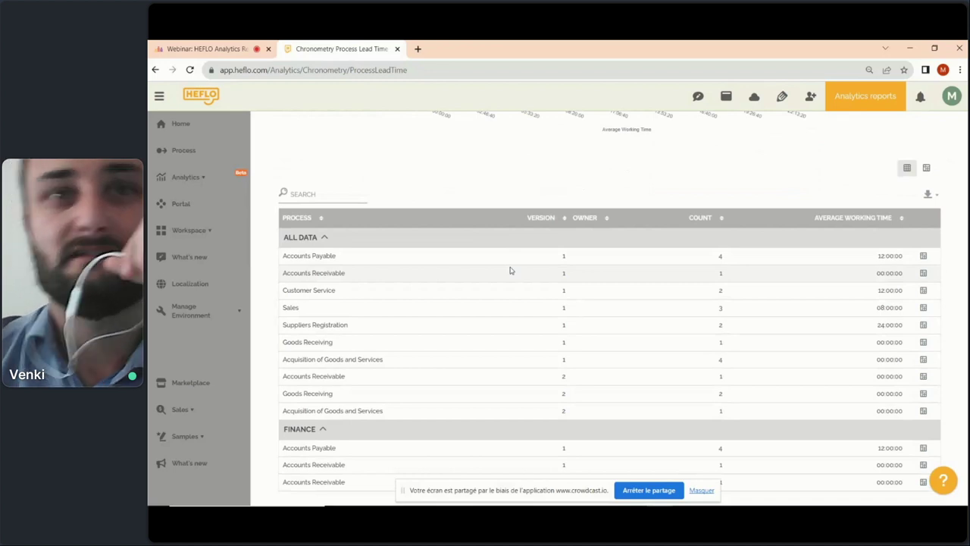
scroll(556, 263, up, 4)
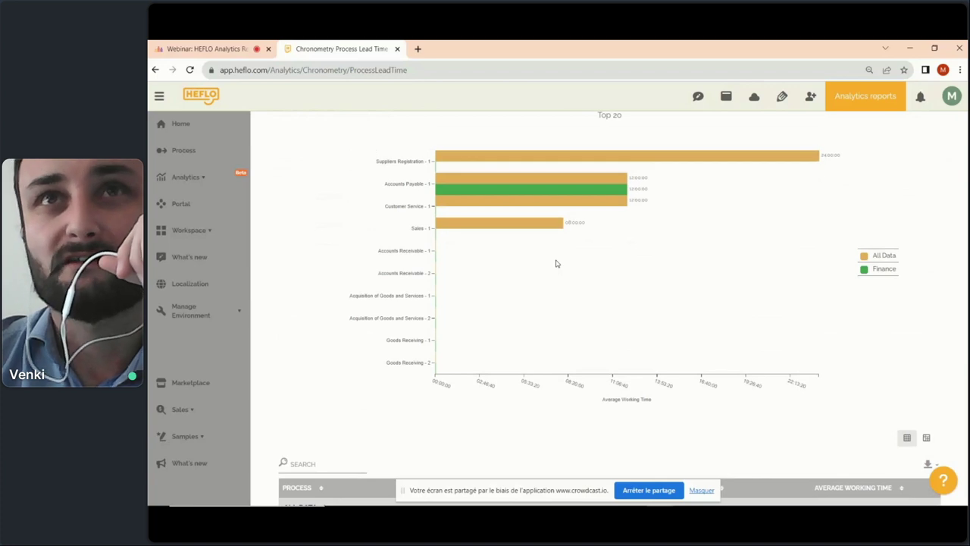
scroll(569, 284, down, 2)
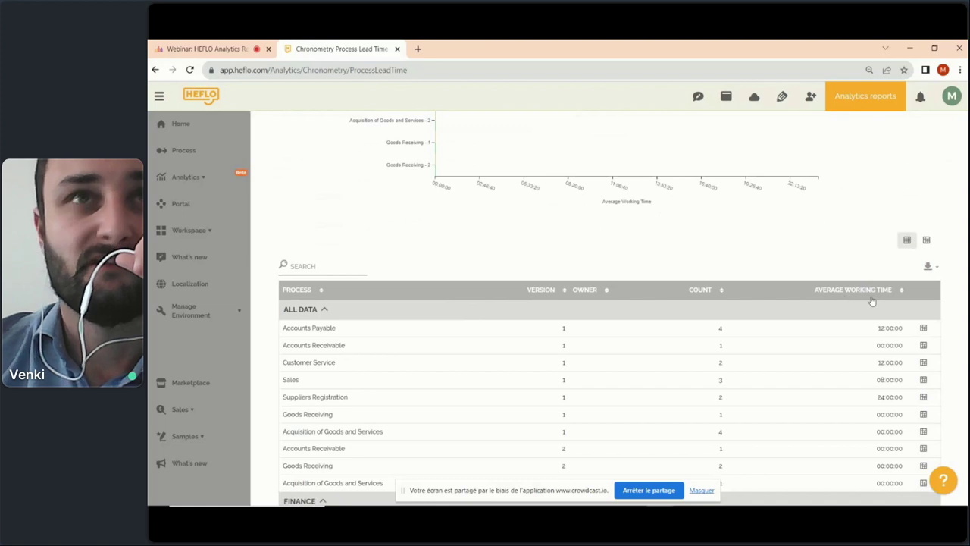
scroll(704, 199, up, 2)
scroll(687, 210, up, 1)
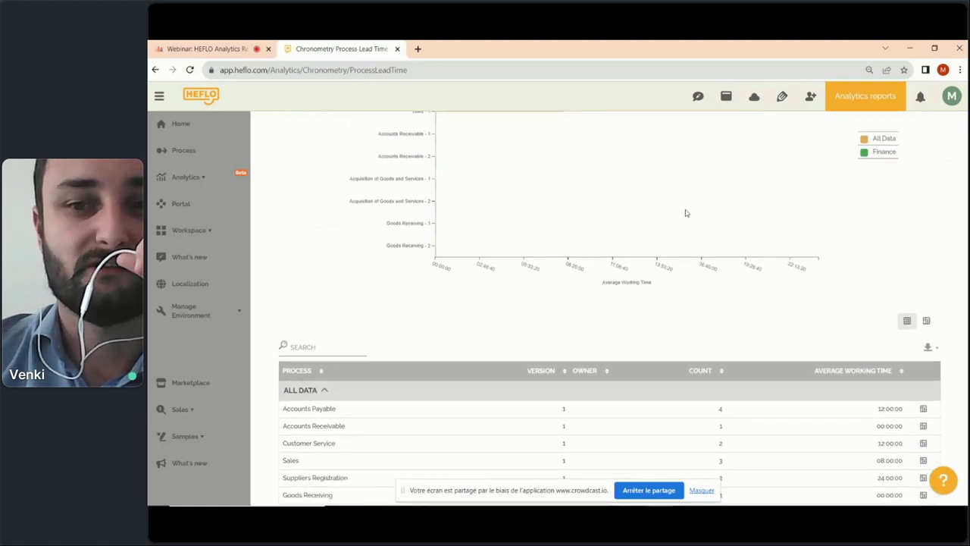
scroll(735, 294, down, 2)
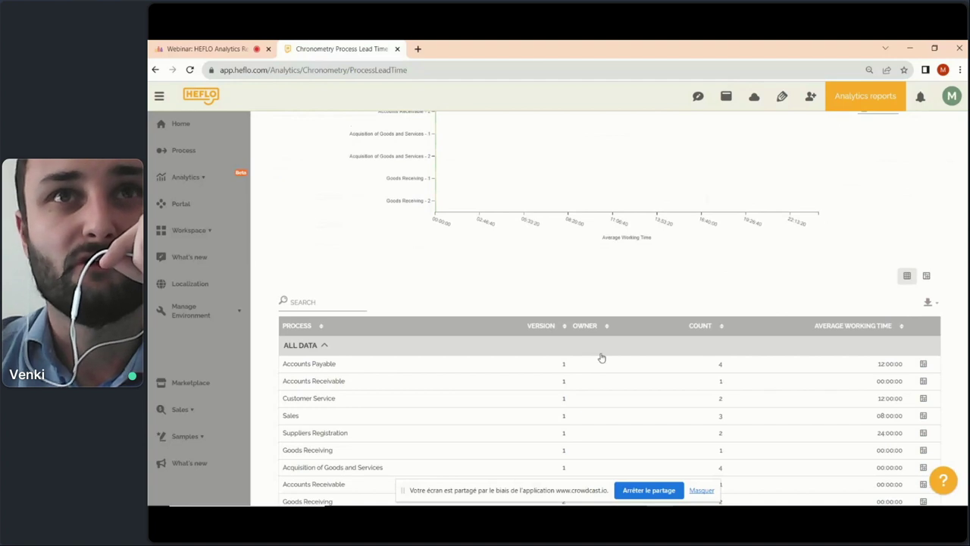
scroll(601, 357, down, 2)
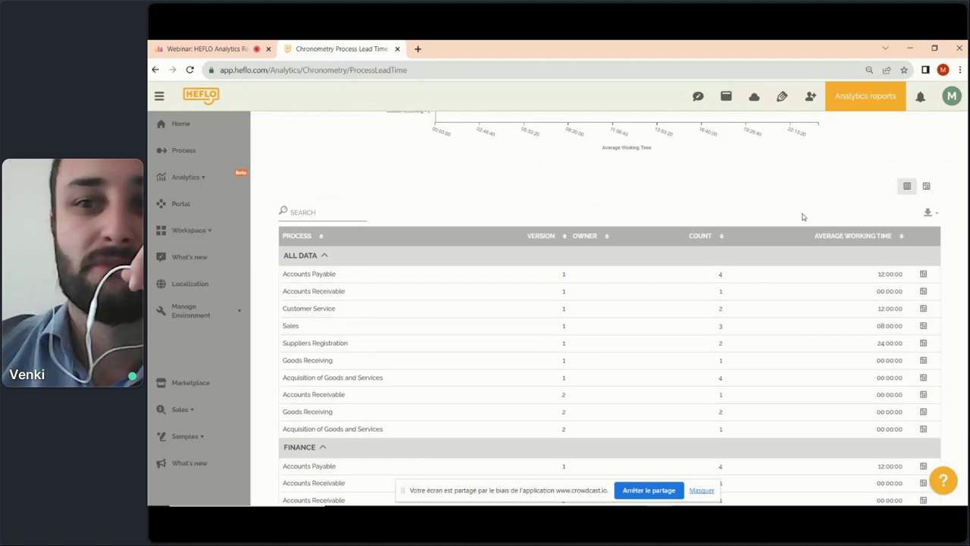
- Display the report data as a pivot table and try moving the Version field to the filter area and back to the rows
click(929, 189)
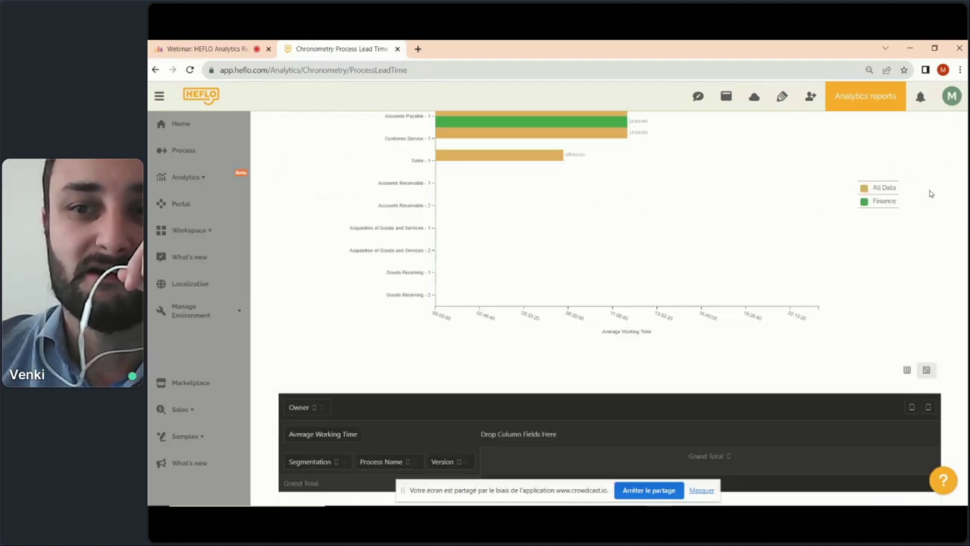
scroll(829, 268, down, 3)
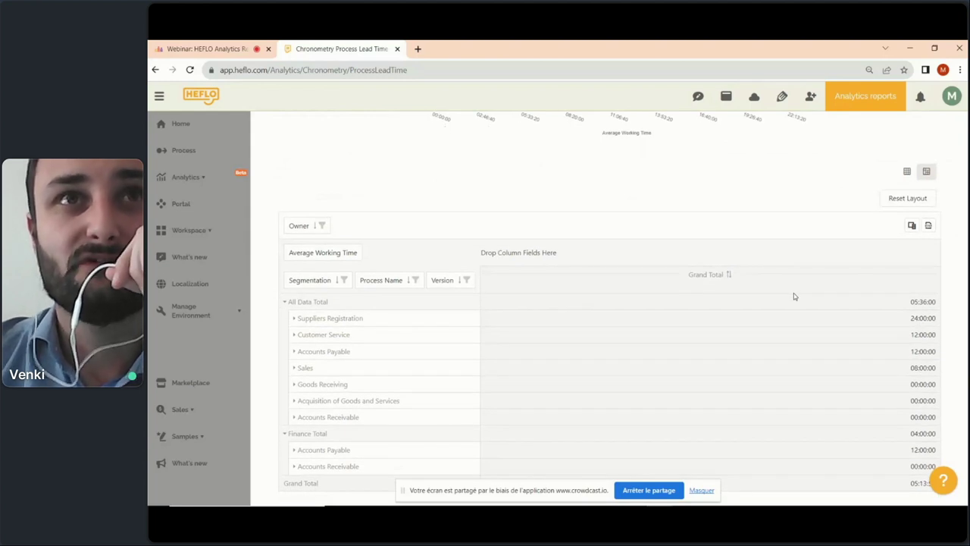
drag(441, 287, 413, 226)
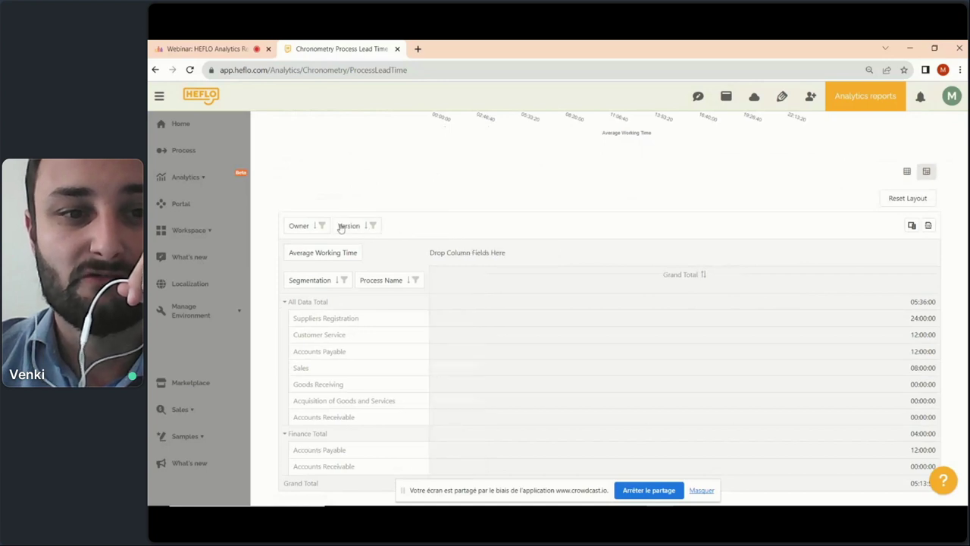
drag(341, 228, 424, 283)
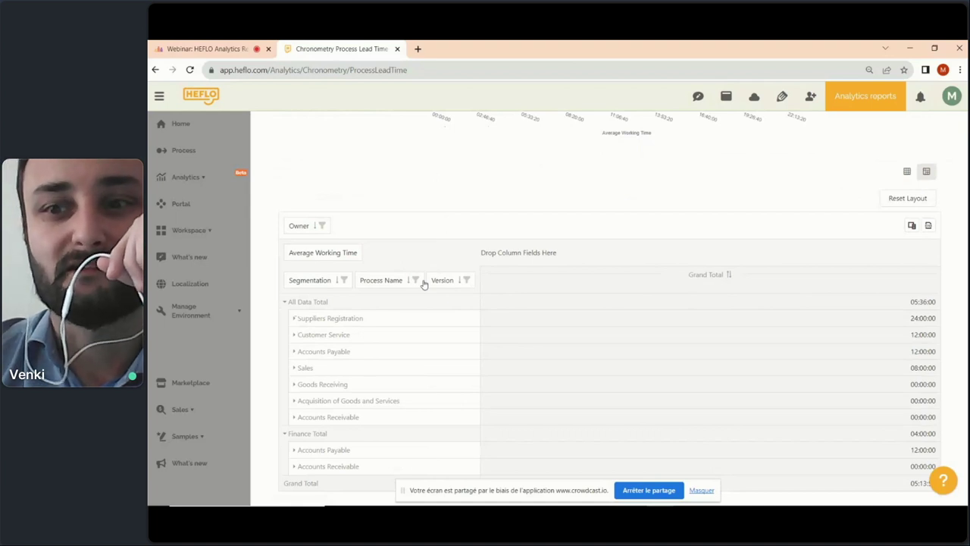
- View the pivot table's Field Chooser, close it, and return the report data to the plain table view
click(911, 226)
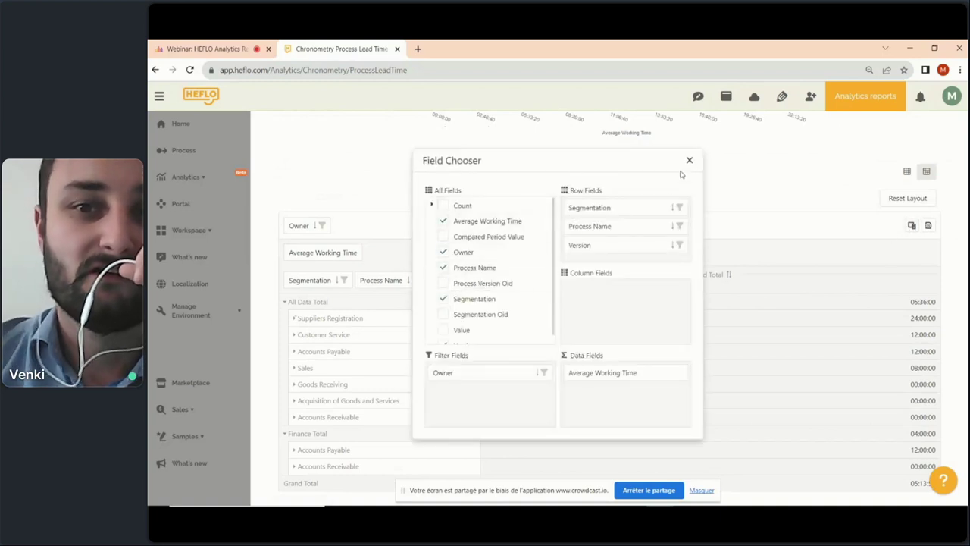
click(690, 160)
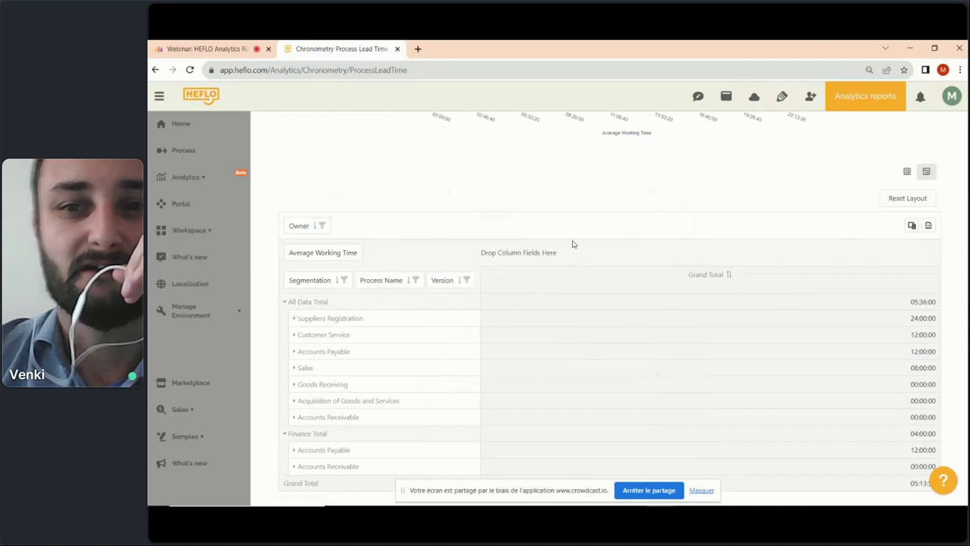
click(904, 172)
scroll(790, 219, up, 10)
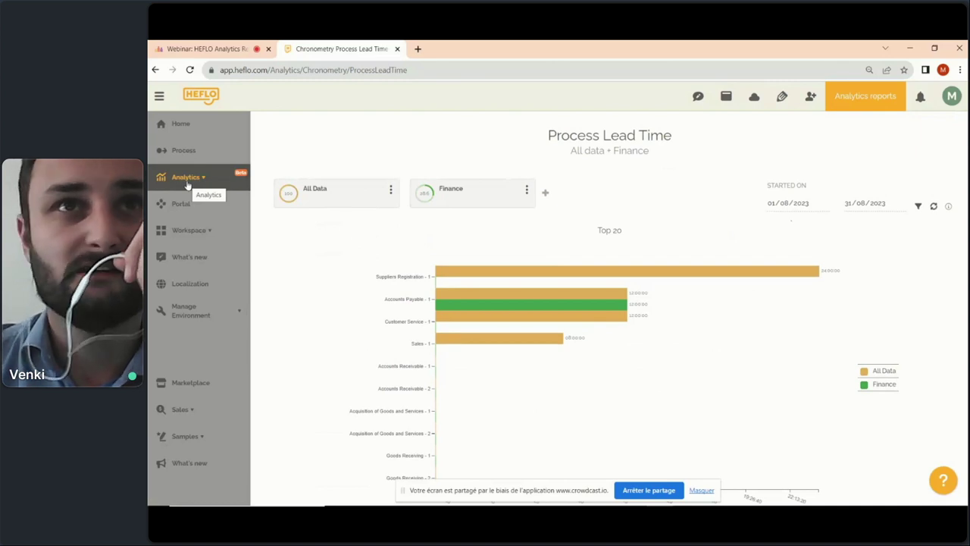
- Open the roles list under Users and Authorization in Manage Environment and start creating a new role
click(190, 310)
click(193, 365)
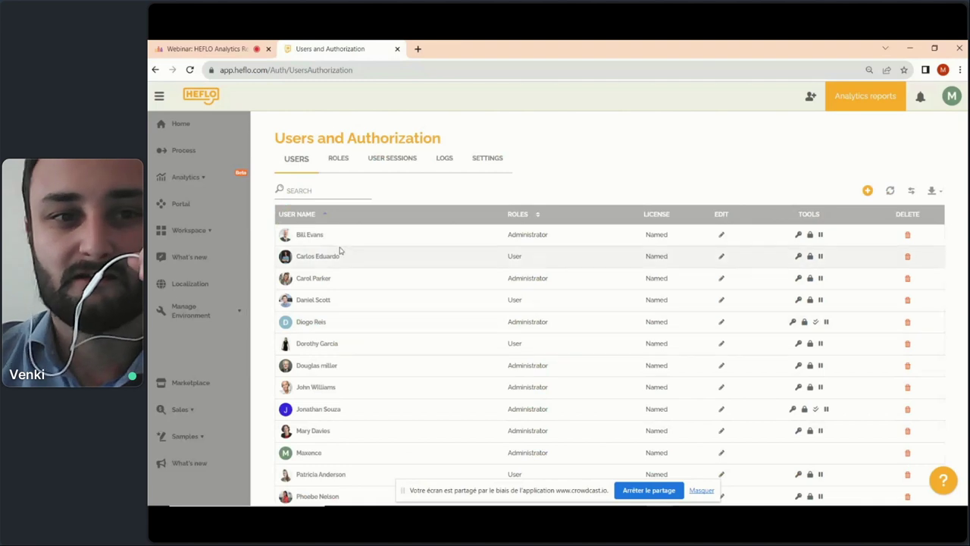
click(337, 160)
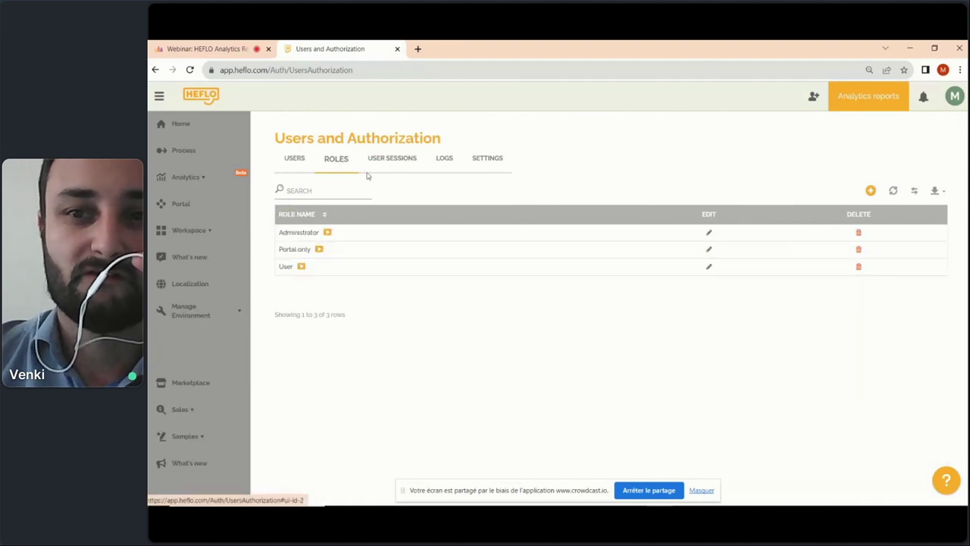
click(871, 191)
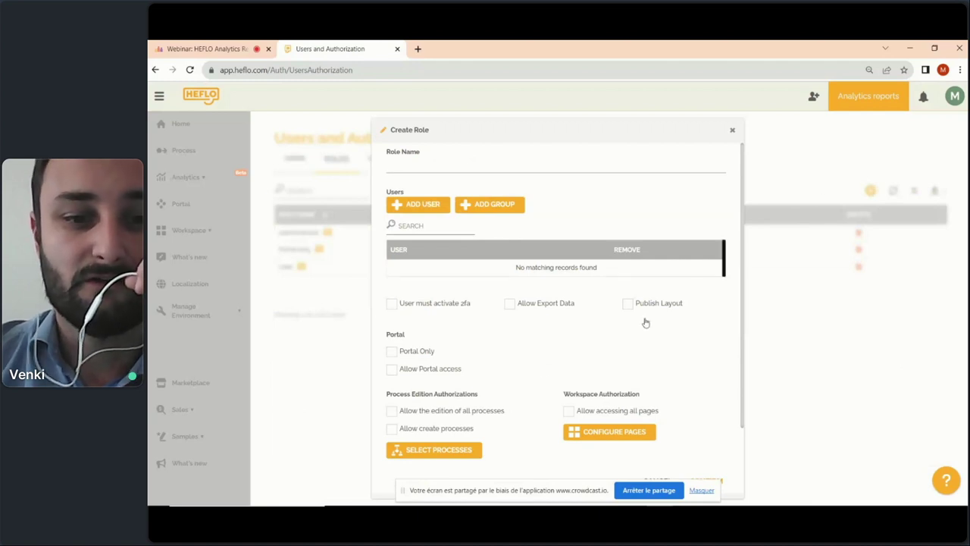
- In the role's process permissions, try See Analytics for all processes, clear it, and allow it only for Accounts Payable and Accounts Receivable
click(460, 450)
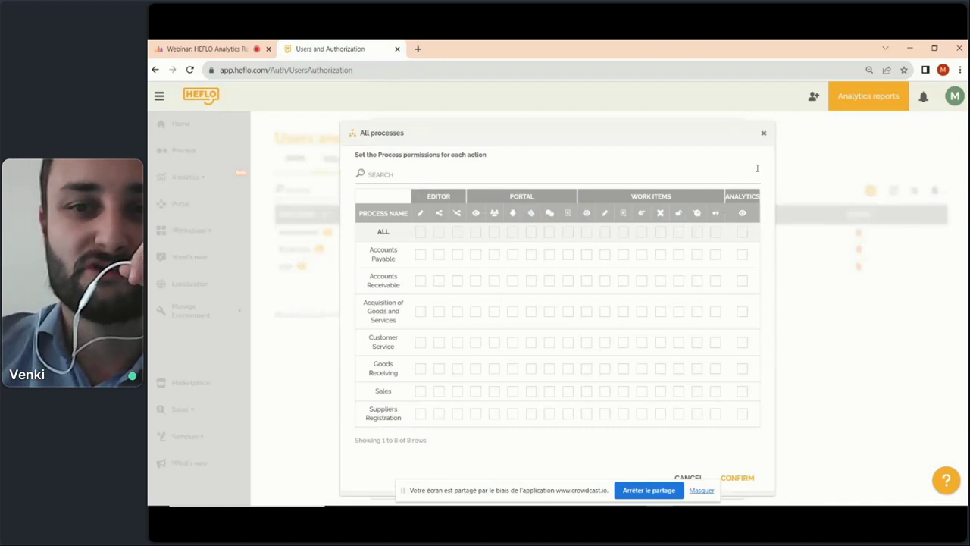
click(742, 232)
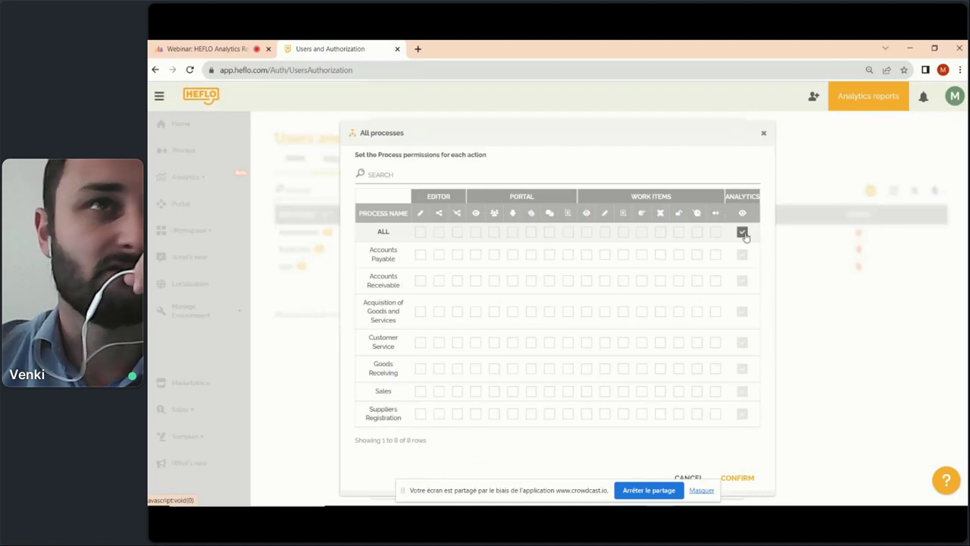
click(742, 232)
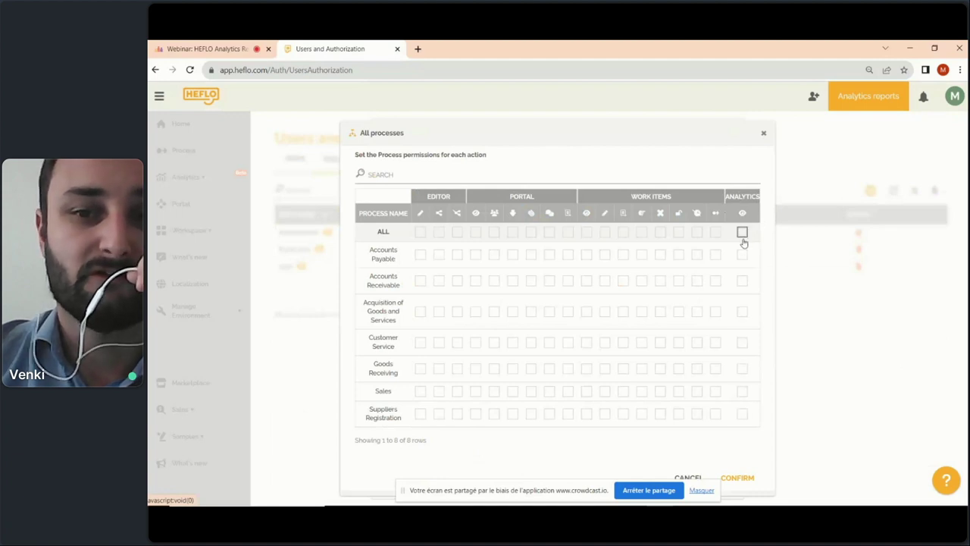
click(742, 254)
click(742, 281)
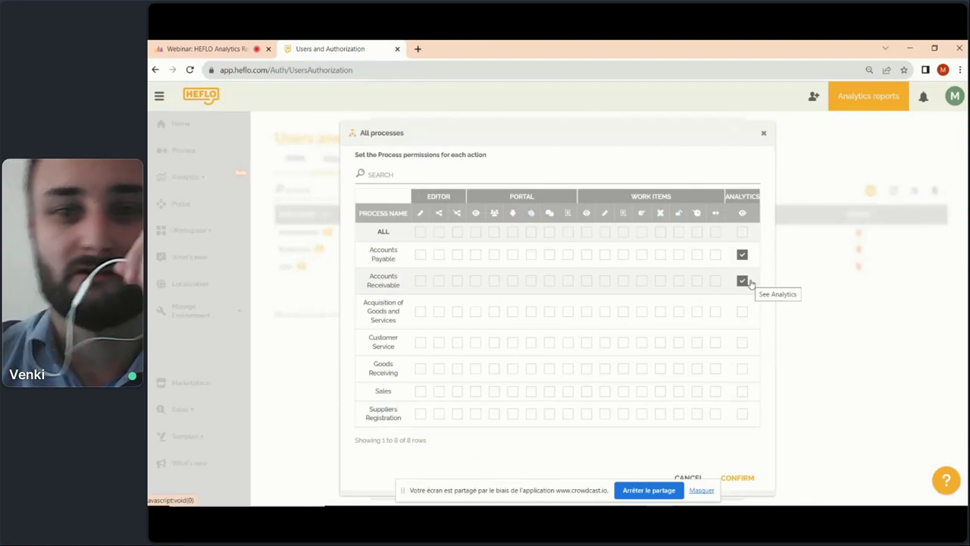
- Toggle See Analytics for all processes on and off, reselect Accounts Payable and Accounts Receivable, and cancel the process permissions
click(742, 231)
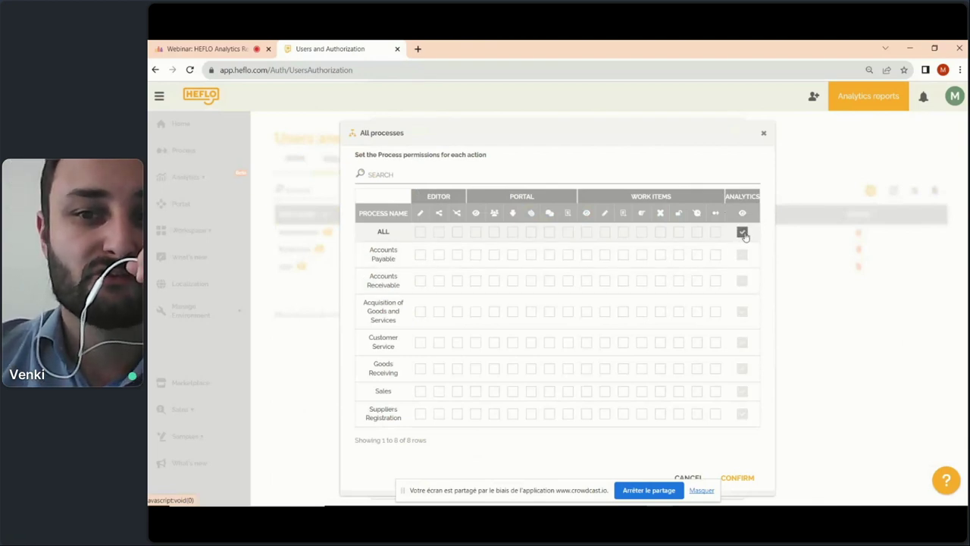
click(743, 232)
click(742, 254)
click(742, 281)
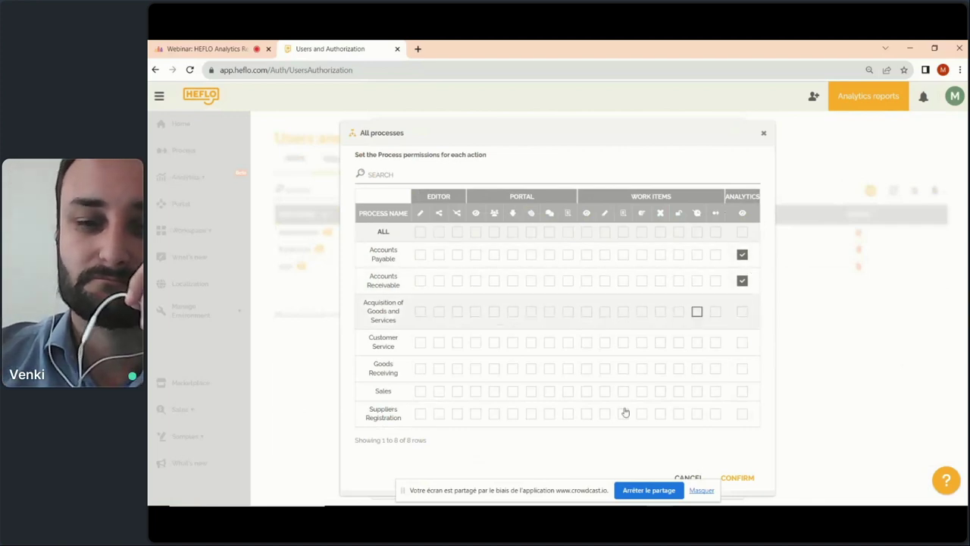
drag(567, 489, 540, 494)
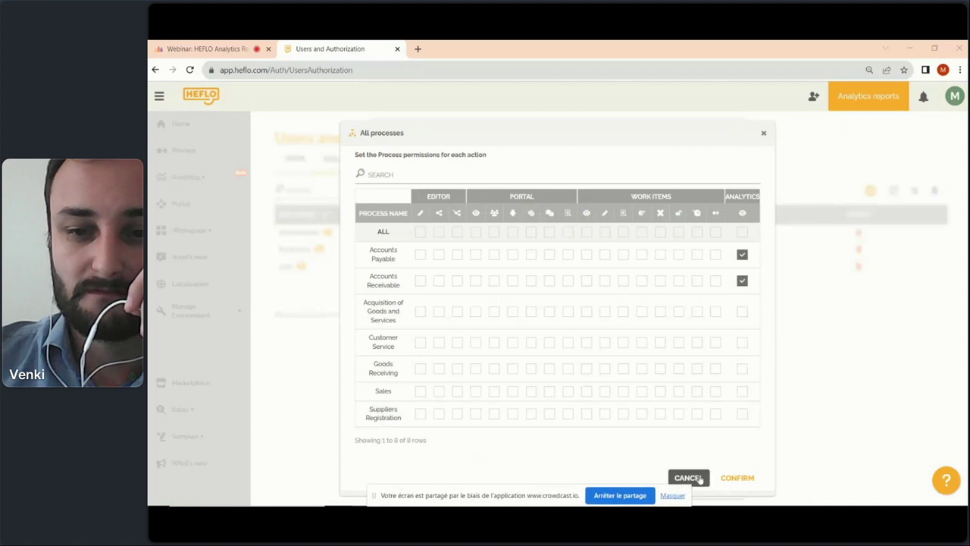
click(699, 478)
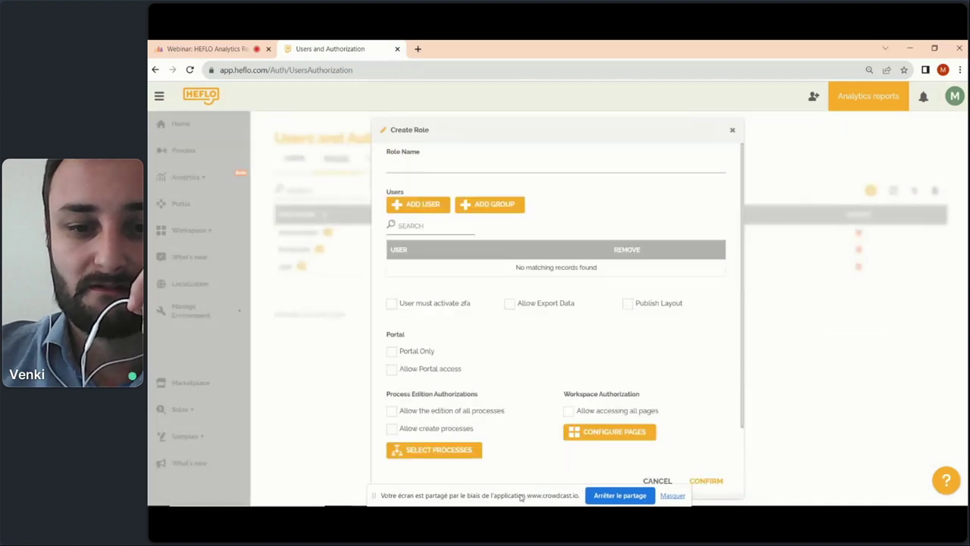
- Try the Publish Layout permission for the new role by enabling it and disabling it again
drag(526, 496, 461, 479)
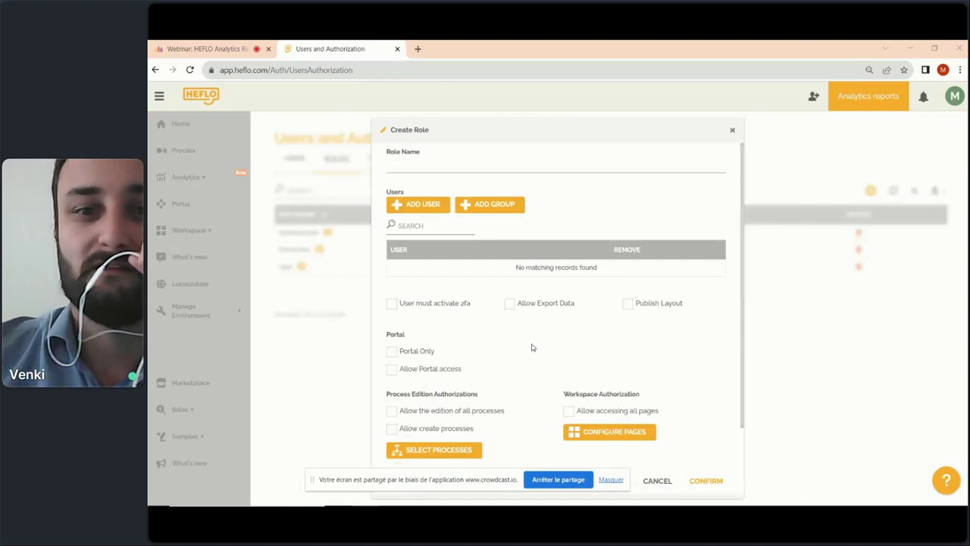
click(628, 304)
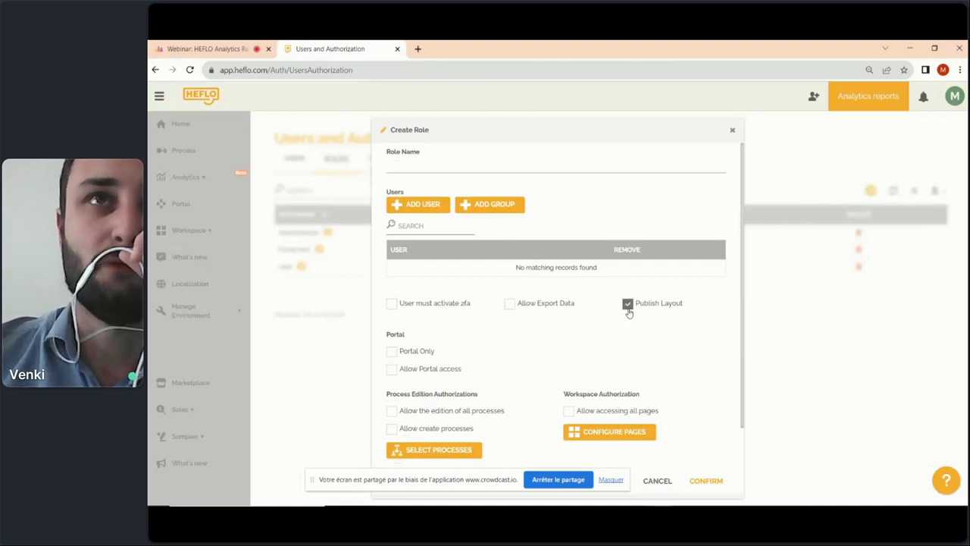
click(628, 309)
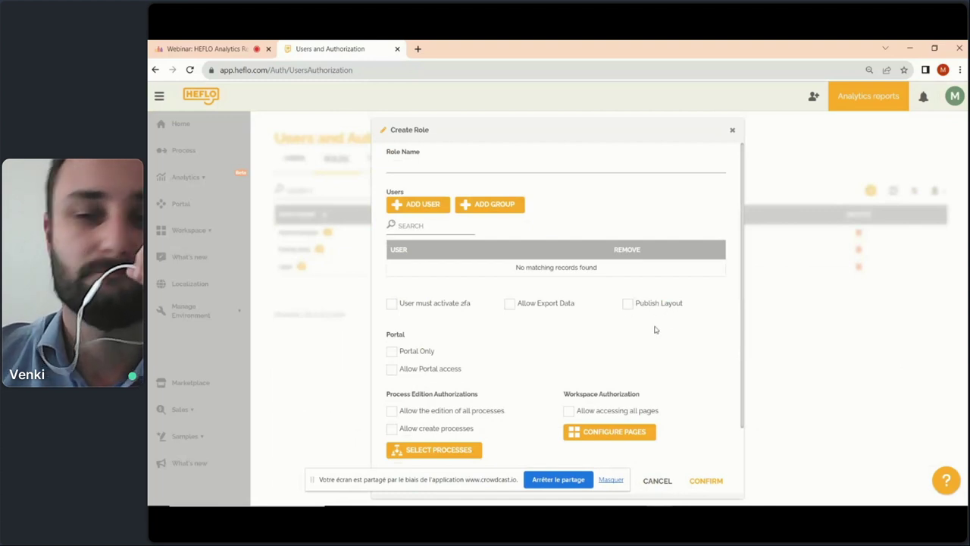
- Close the new role form without saving and open the Process Lead Time report from the Chronometry & Volume analytics
click(732, 130)
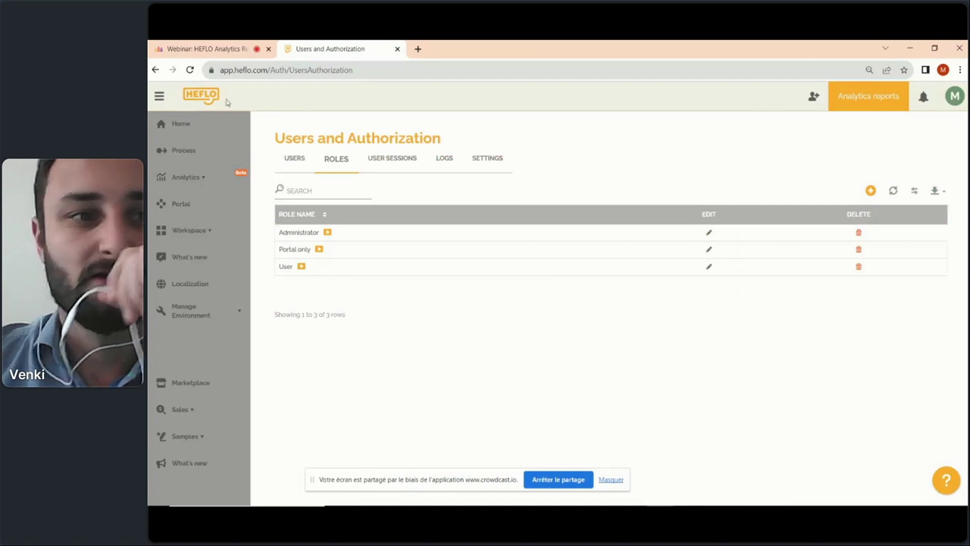
click(200, 128)
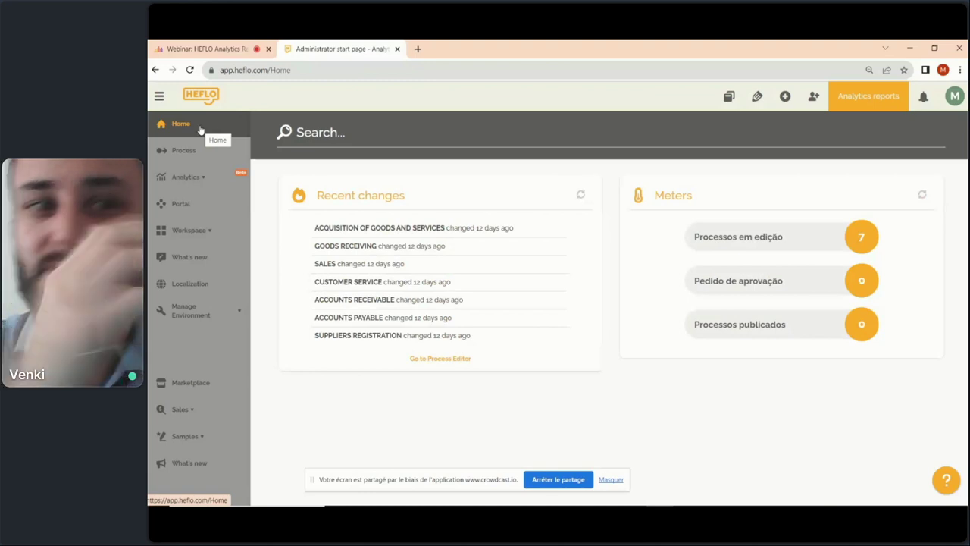
click(187, 180)
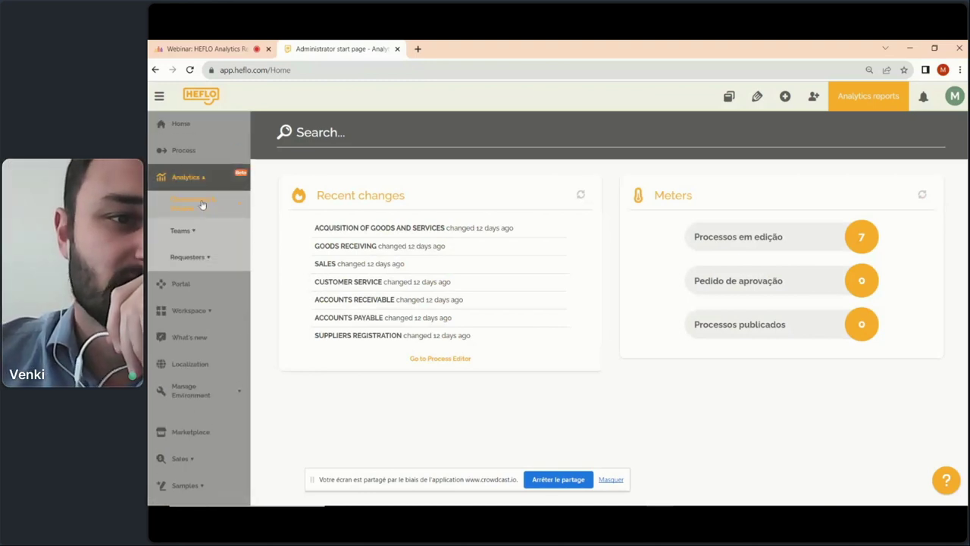
click(215, 204)
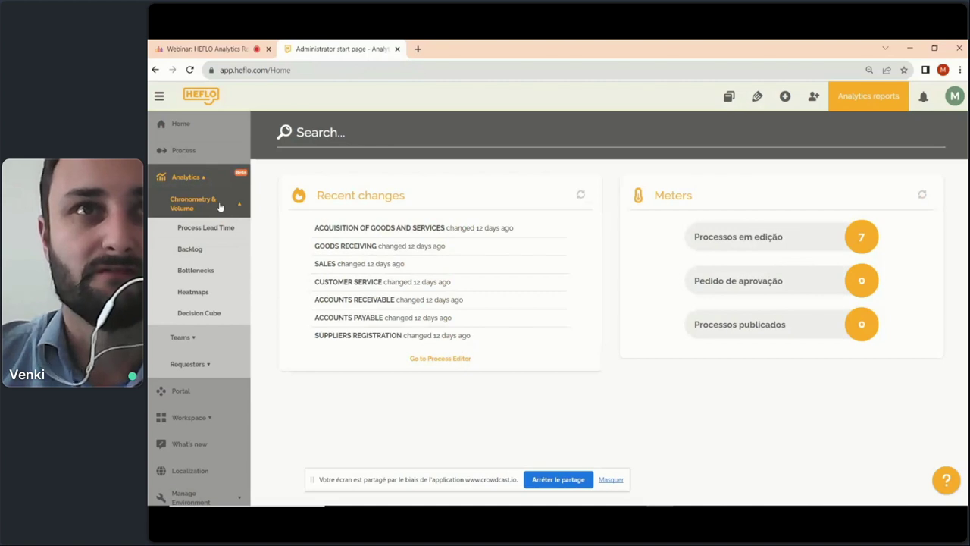
click(217, 232)
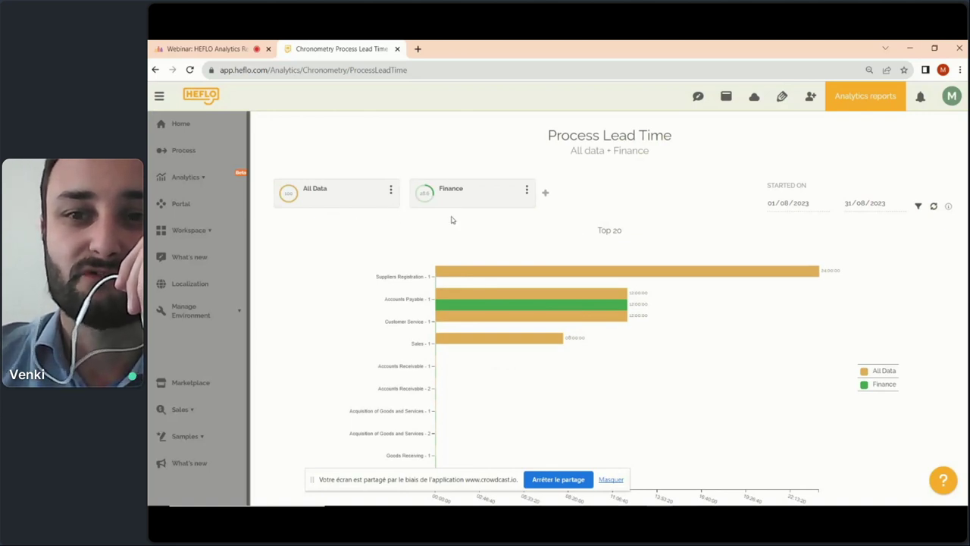
- Review the Top 20 chart and sort the Process Lead Time table by process name
scroll(864, 230, down, 1)
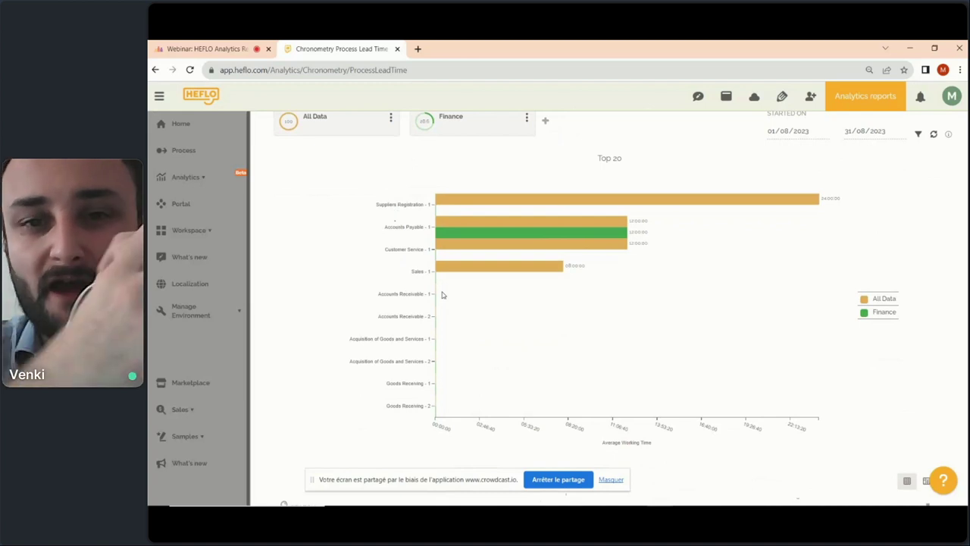
scroll(440, 299, down, 3)
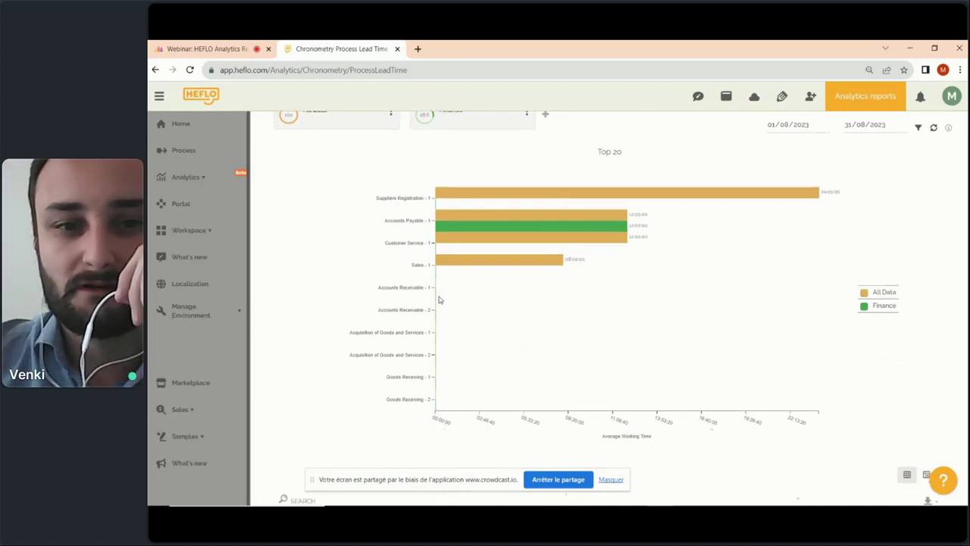
scroll(436, 303, up, 2)
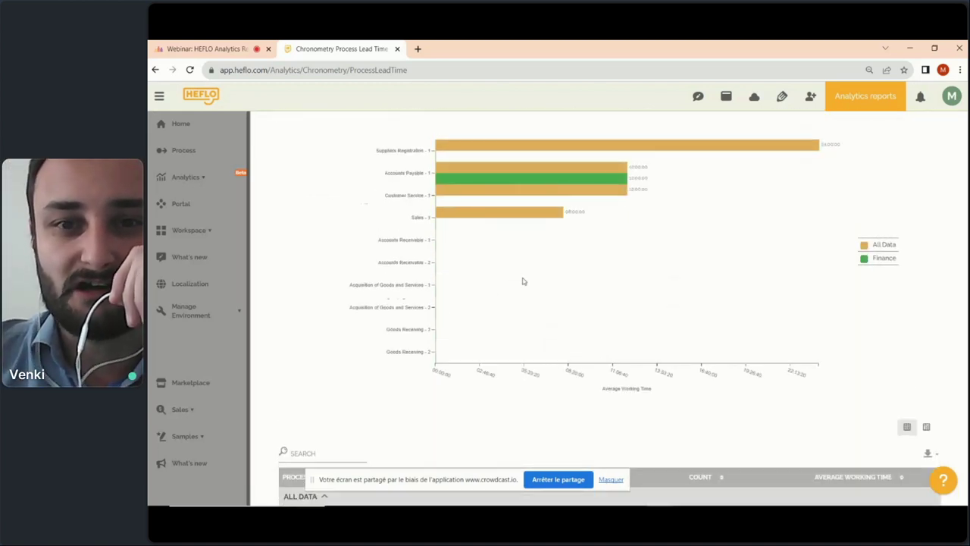
scroll(522, 280, down, 4)
scroll(523, 284, down, 1)
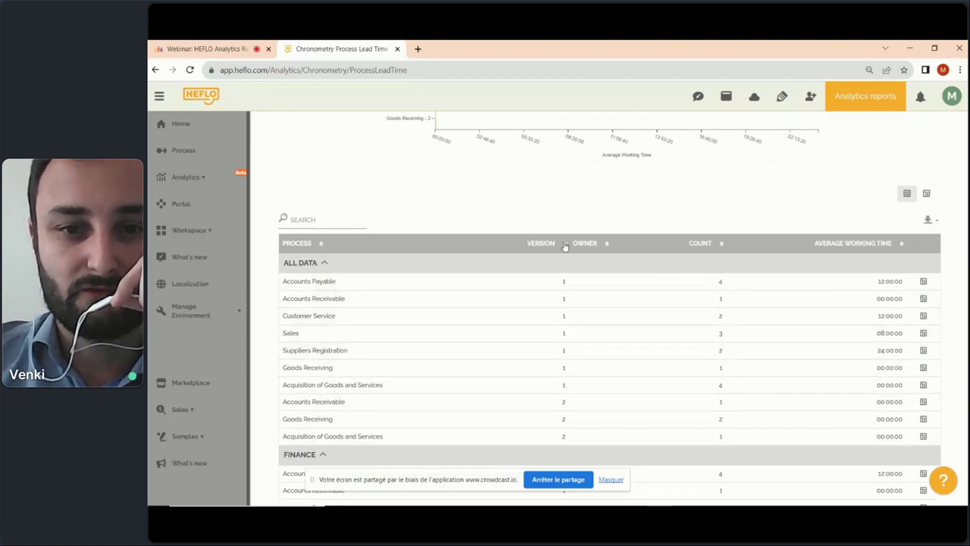
click(321, 244)
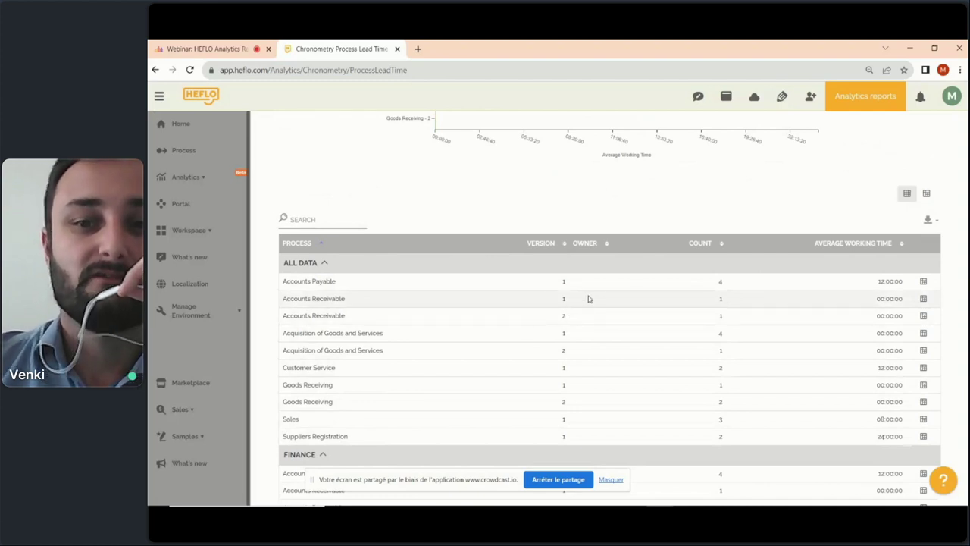
- Display the lead time data as a pivot table and expand Suppliers Registration under All Data to its versions
click(928, 194)
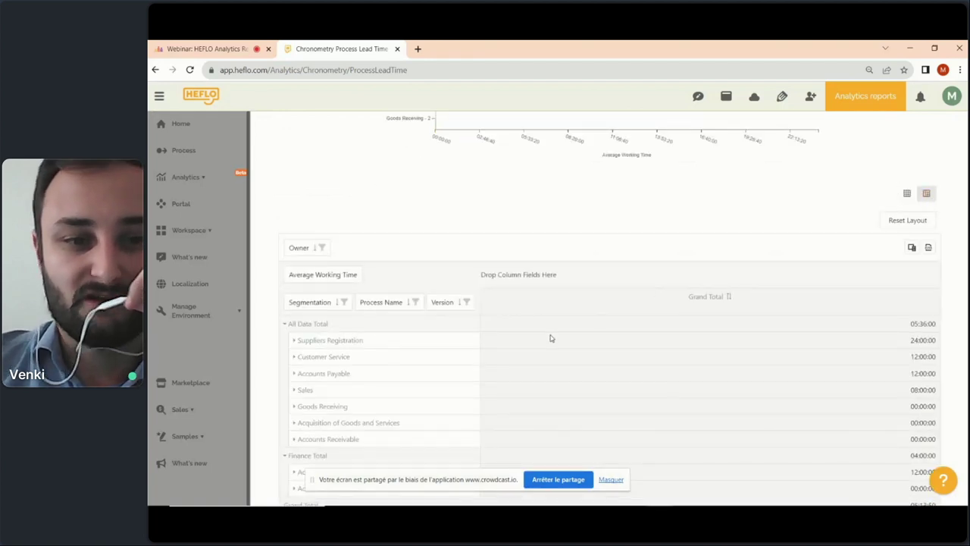
scroll(379, 327, down, 1)
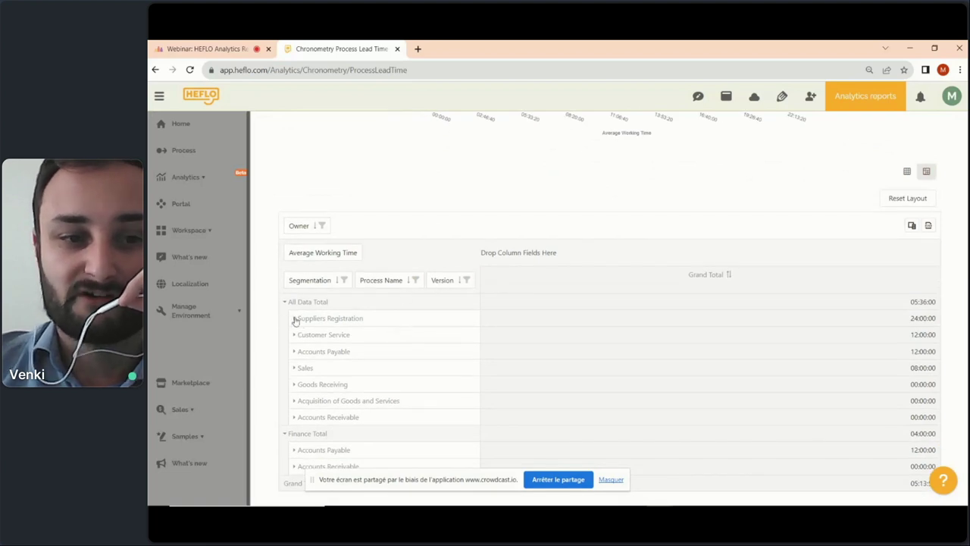
click(295, 319)
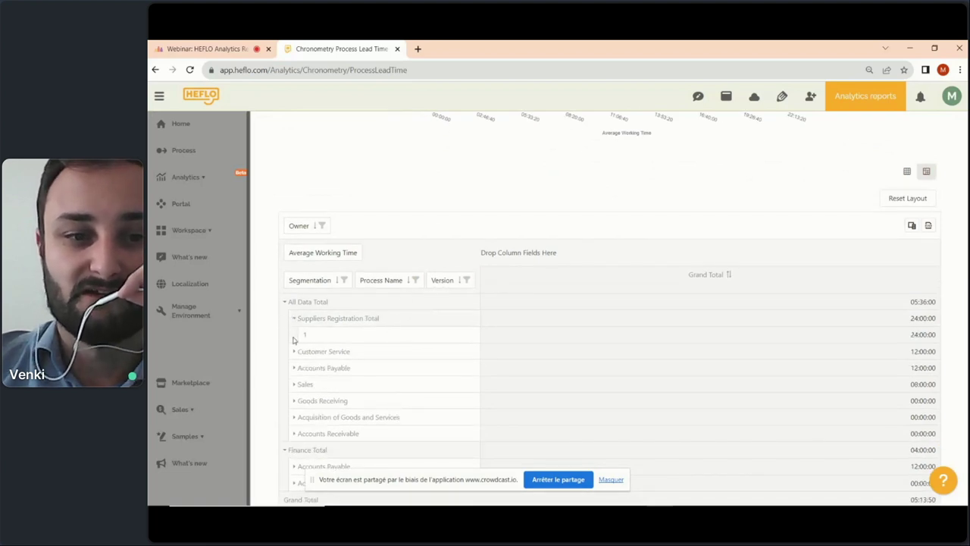
click(295, 352)
click(295, 353)
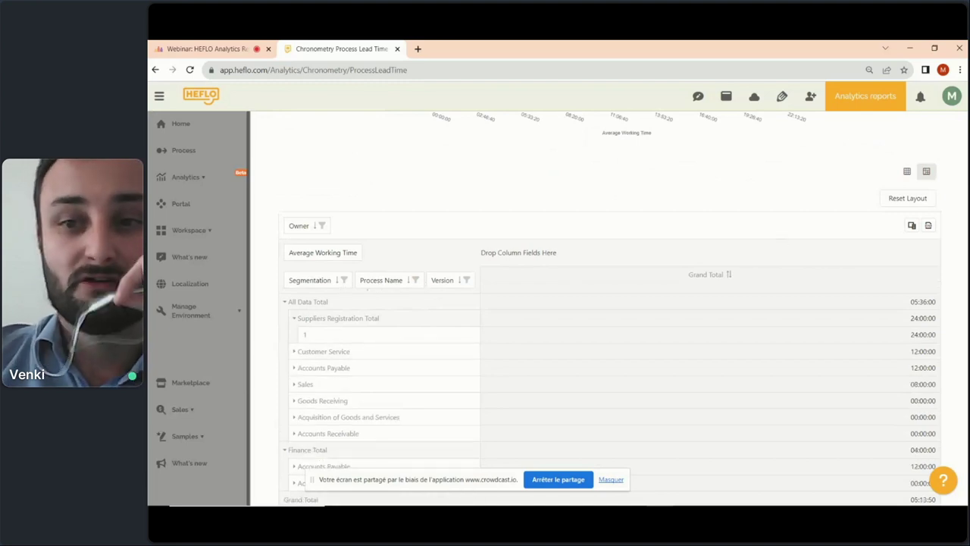
- Examine the pivot table's available fields in the Field Chooser, including the Count subfields, and close it without changes
click(912, 225)
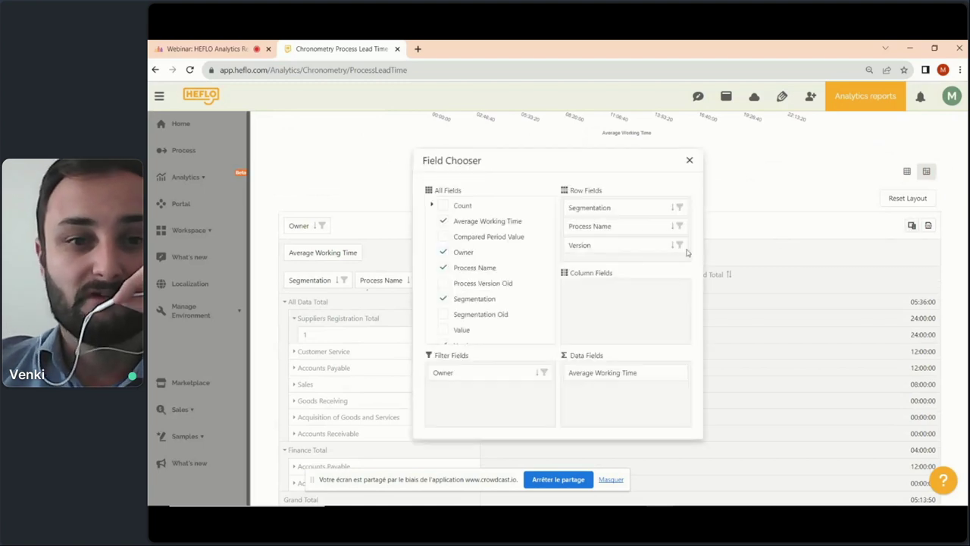
scroll(459, 303, down, 1)
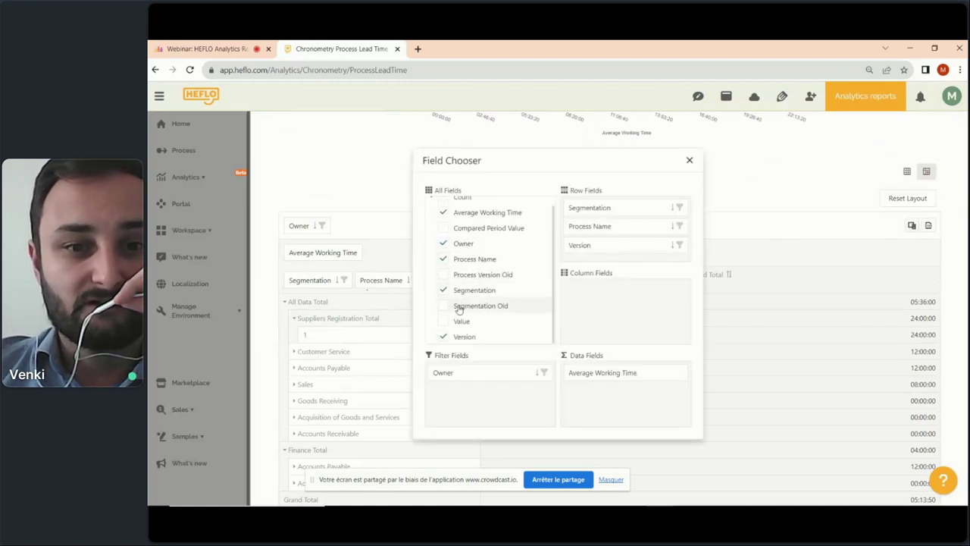
scroll(453, 216, up, 1)
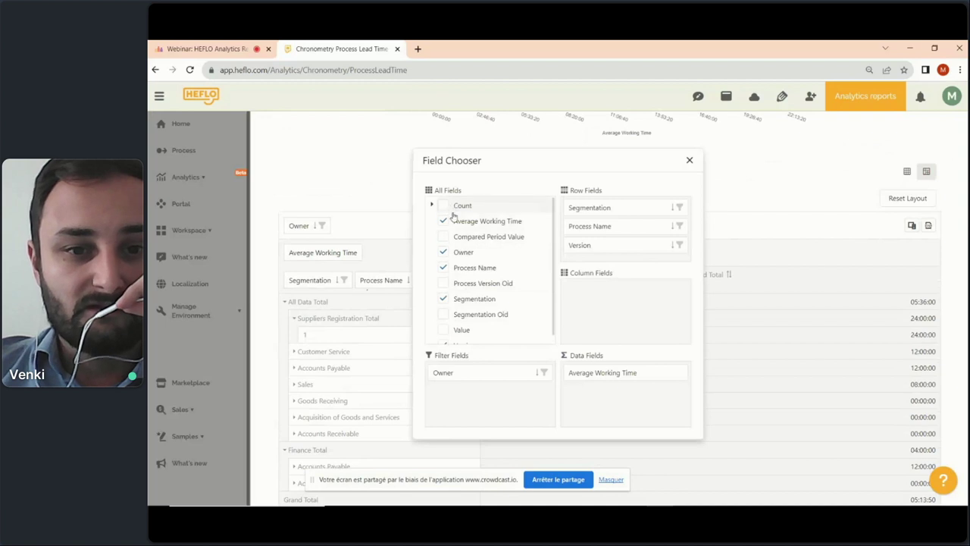
scroll(460, 257, down, 1)
scroll(462, 337, up, 1)
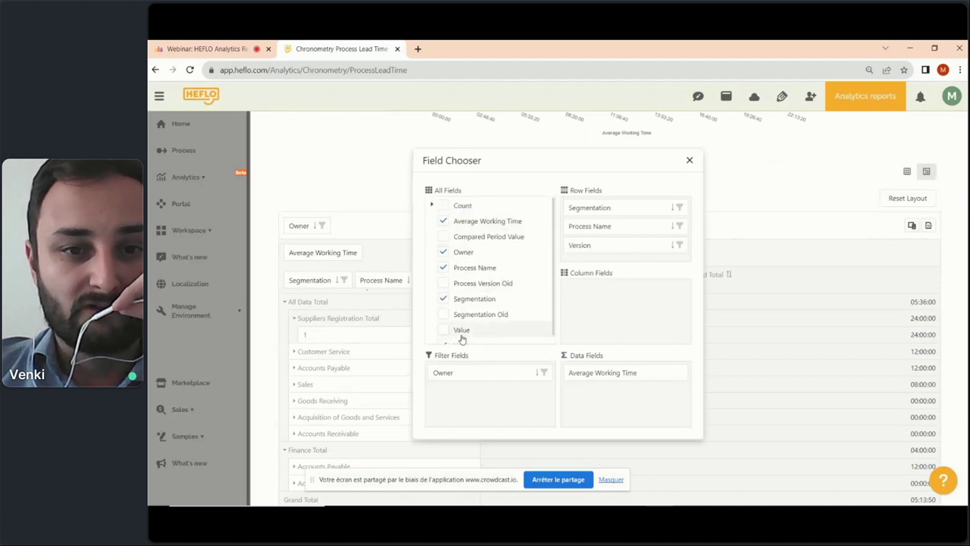
click(431, 205)
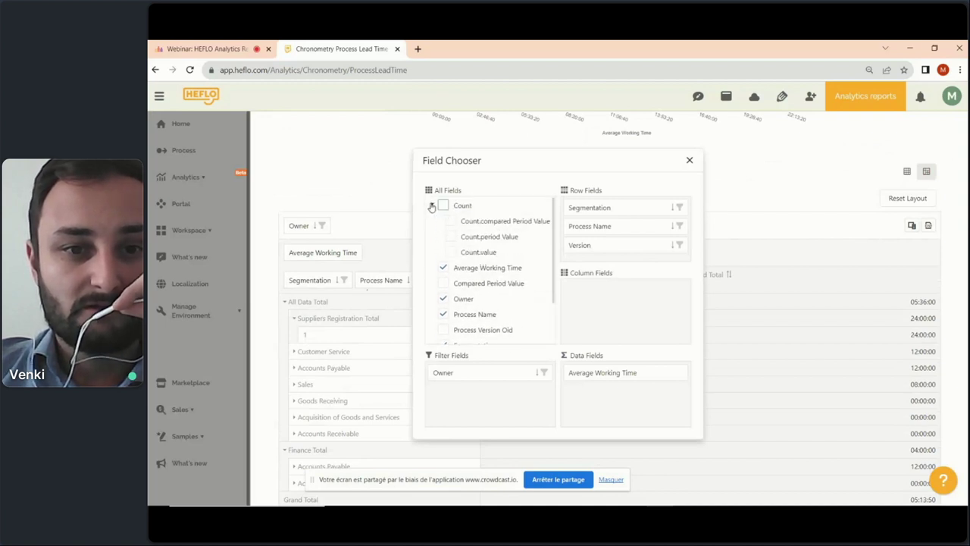
click(432, 205)
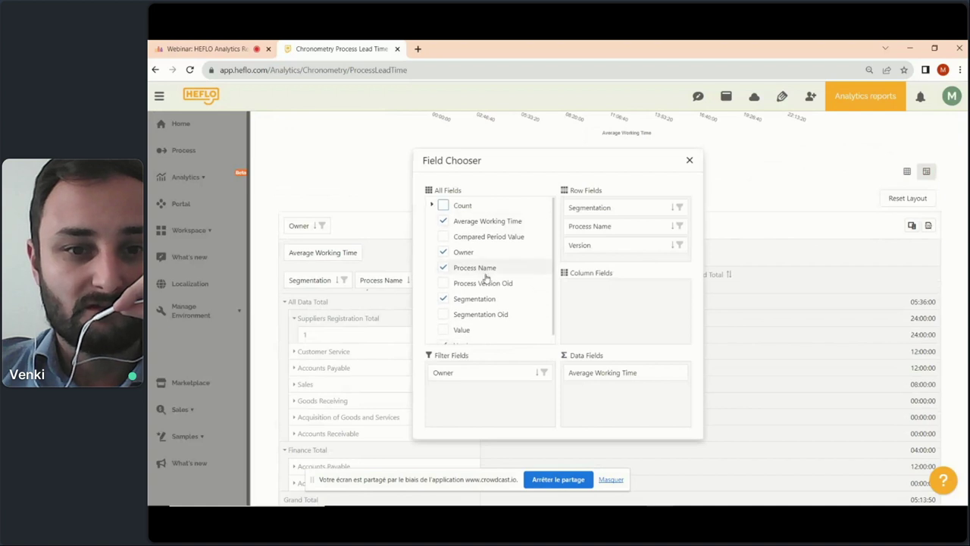
scroll(485, 323, down, 1)
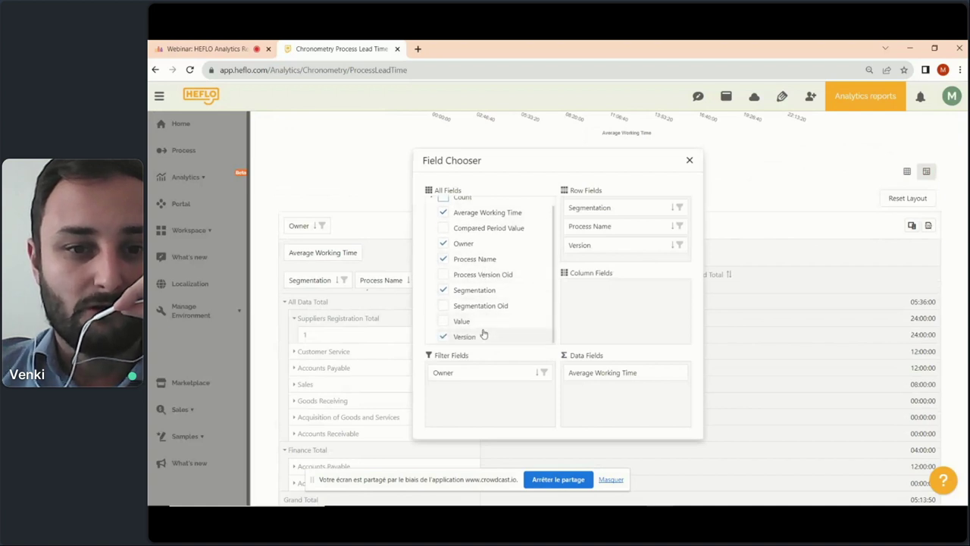
scroll(485, 334, up, 1)
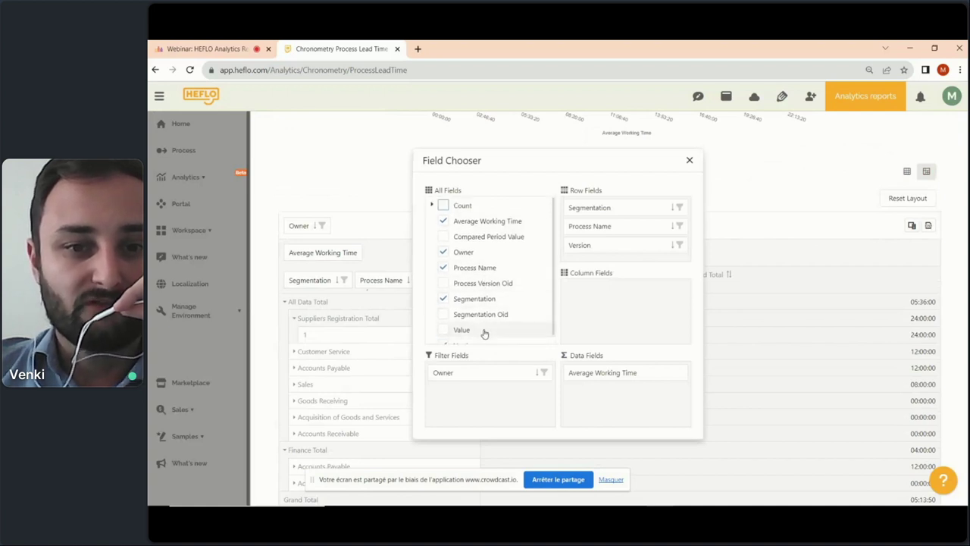
click(691, 161)
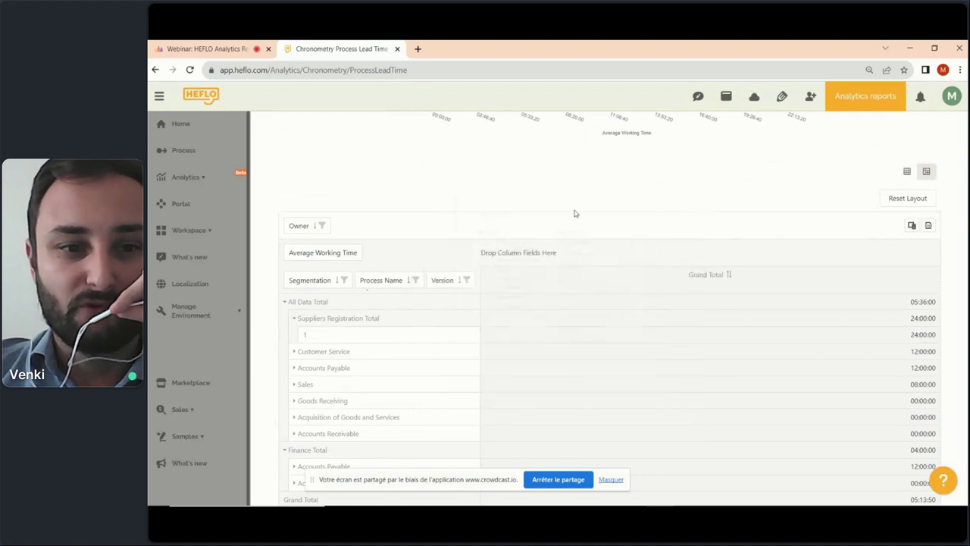
- Collapse and re-expand Suppliers Registration in the pivot table, and return the lead time data to the regular table view
click(294, 320)
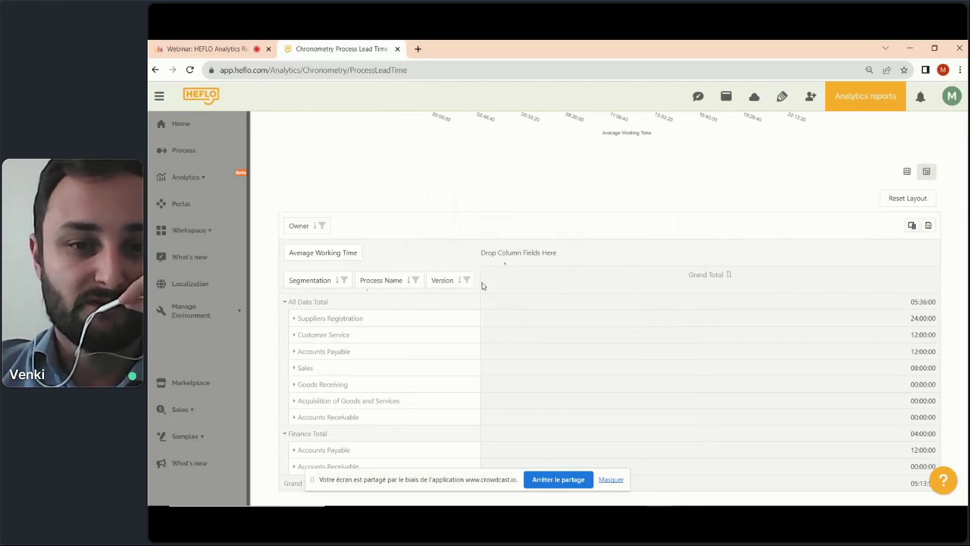
click(294, 320)
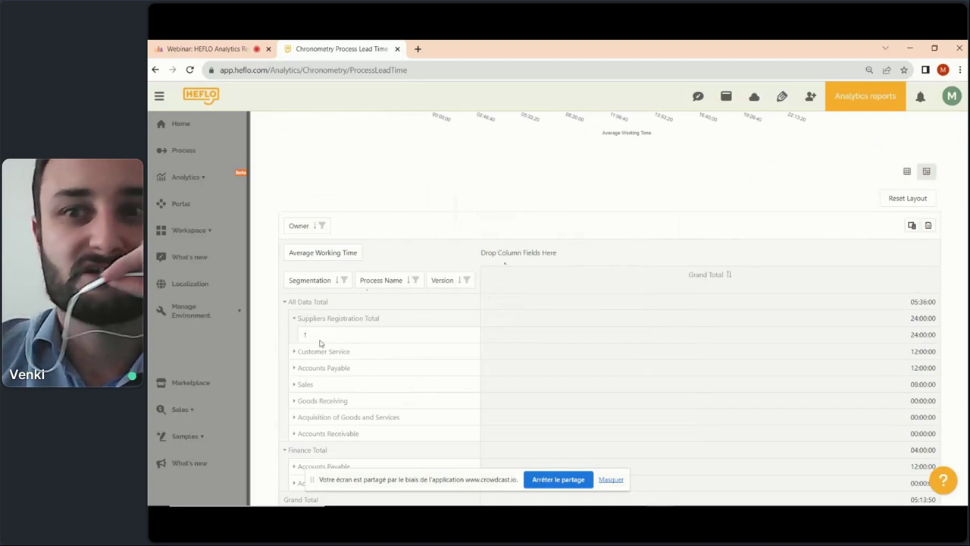
click(907, 175)
scroll(636, 226, up, 8)
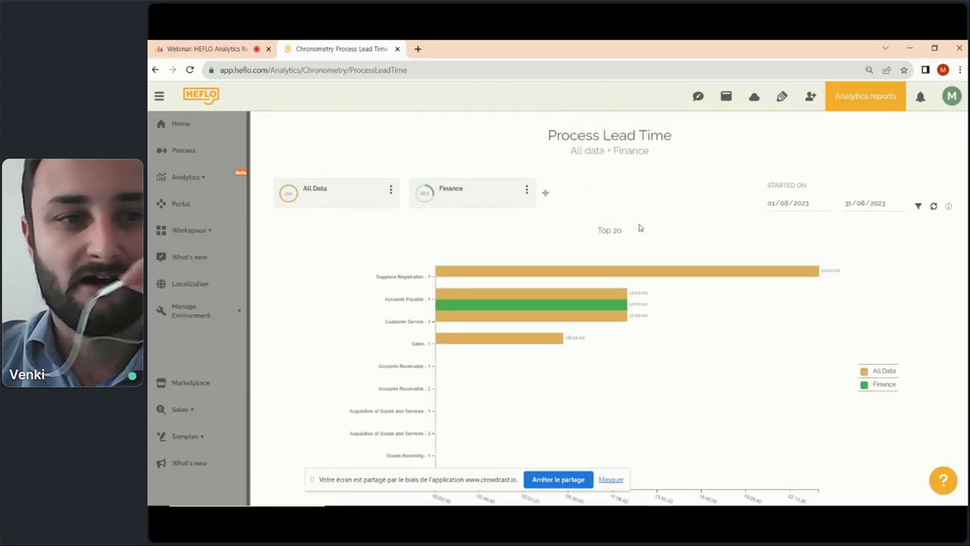
- Open the Backlog report from the Chronometry & Volume analytics
click(203, 185)
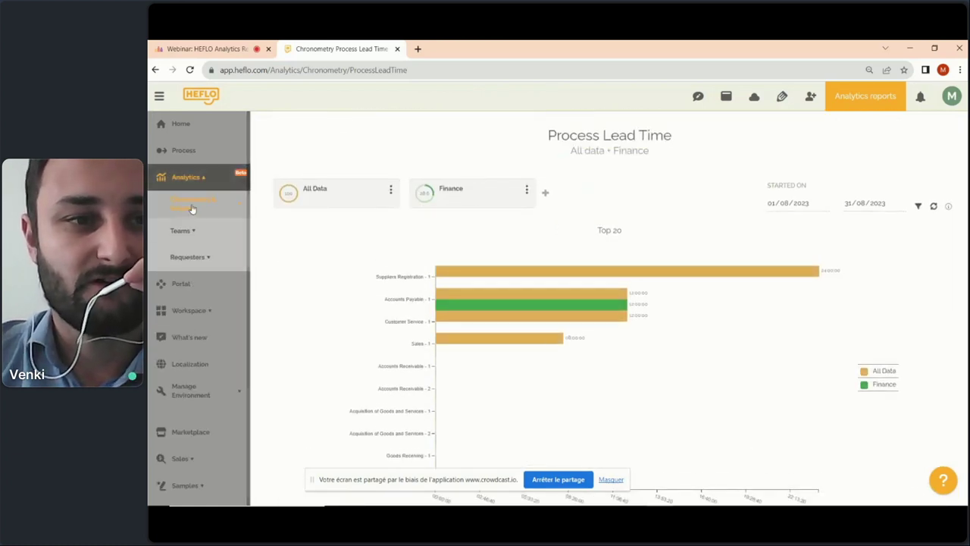
click(192, 205)
click(211, 249)
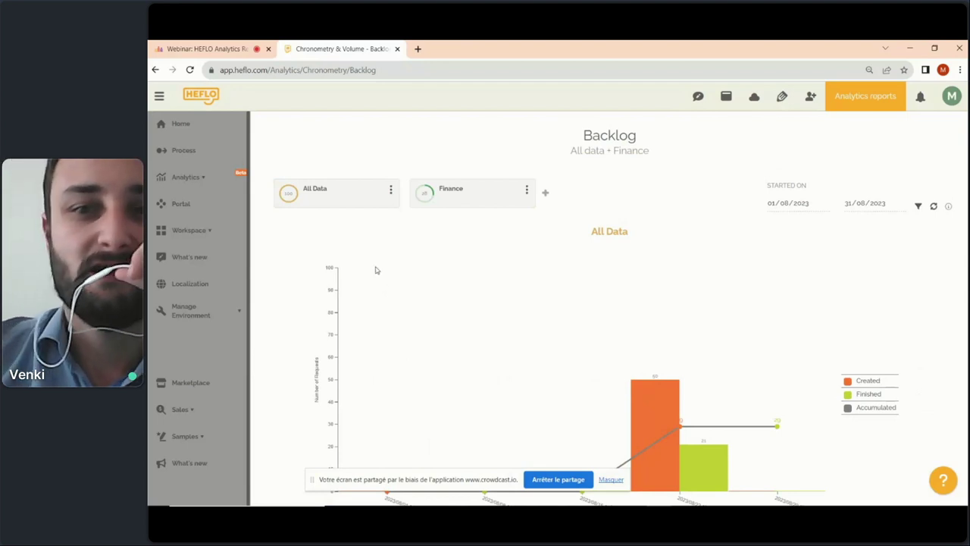
- Examine the Backlog charts for the All Data and Finance segments, comparing created, finished and accumulated requests across the selected date range
scroll(392, 271, down, 2)
scroll(730, 181, up, 1)
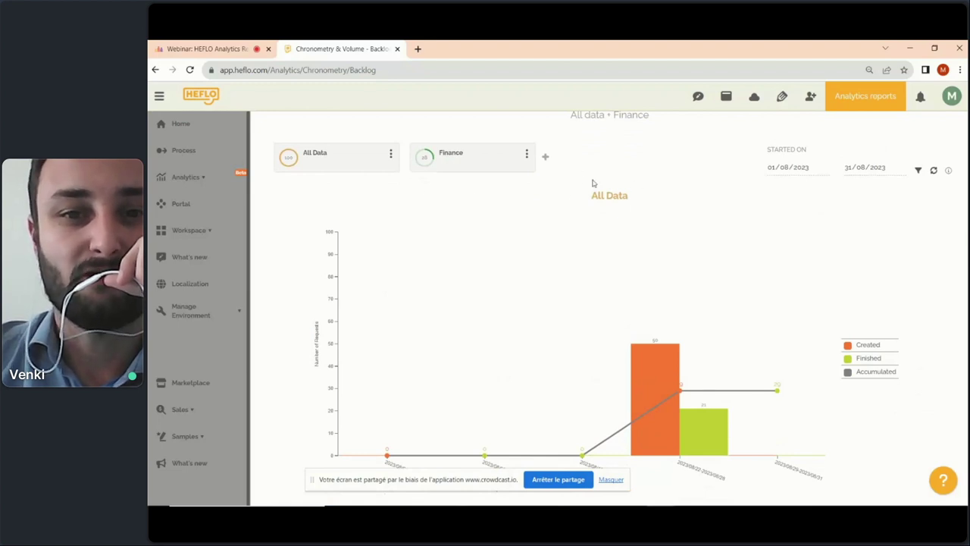
scroll(633, 282, up, 1)
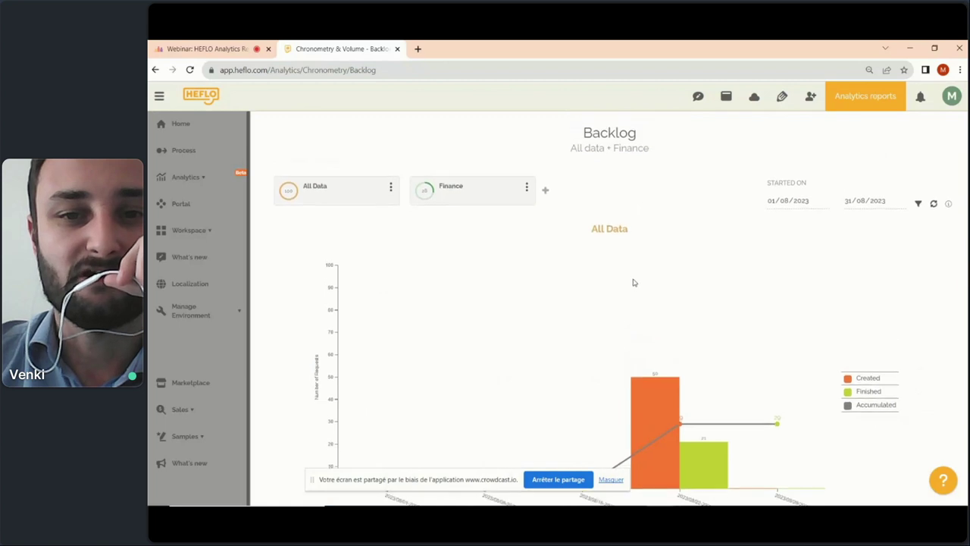
scroll(633, 282, down, 4)
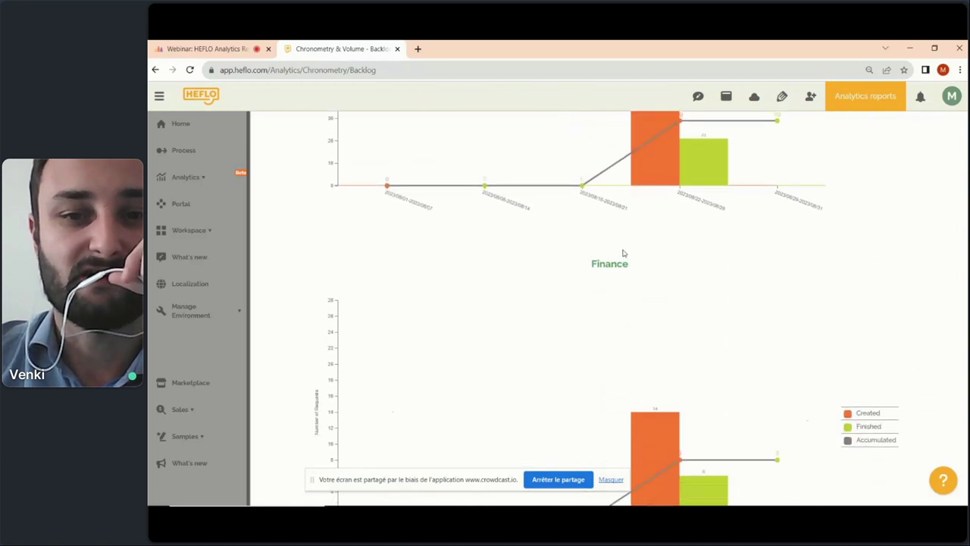
scroll(623, 254, up, 3)
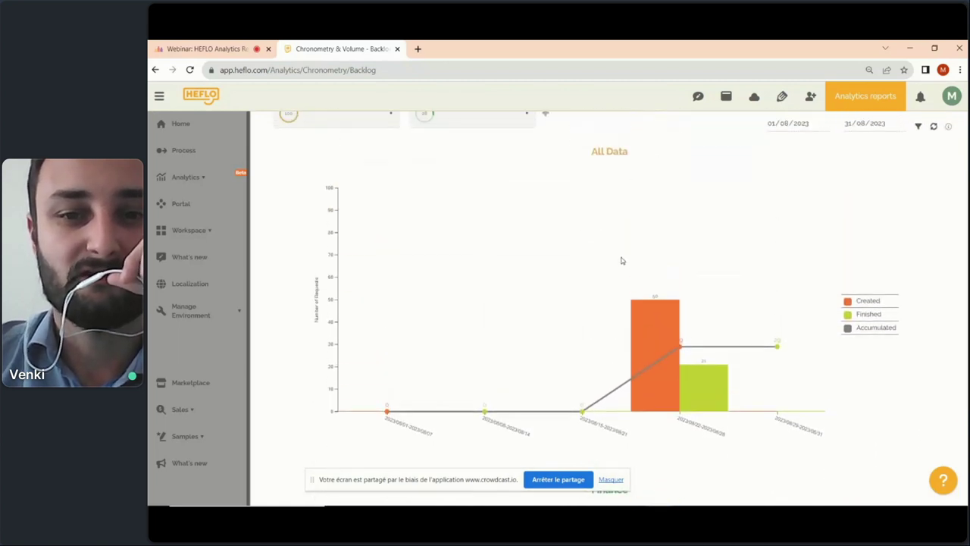
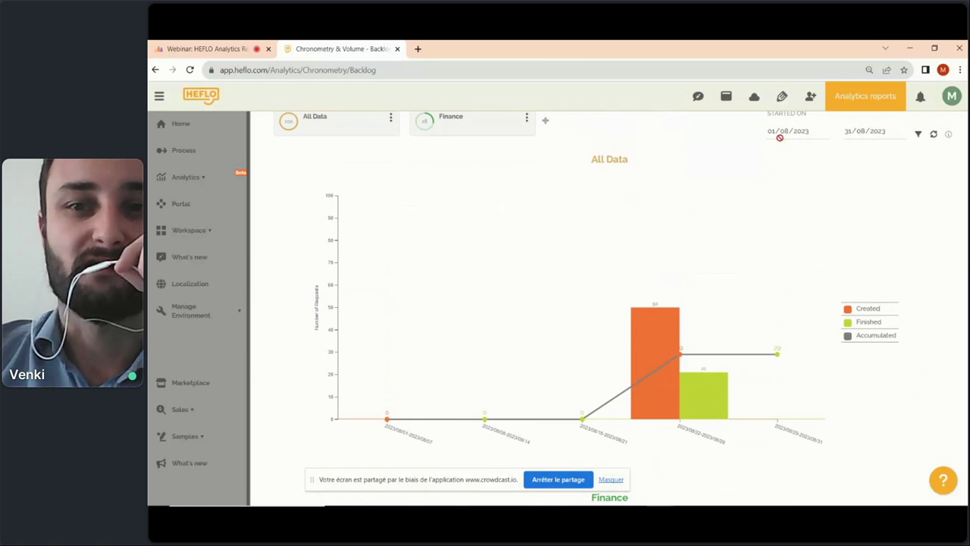
scroll(782, 152, up, 1)
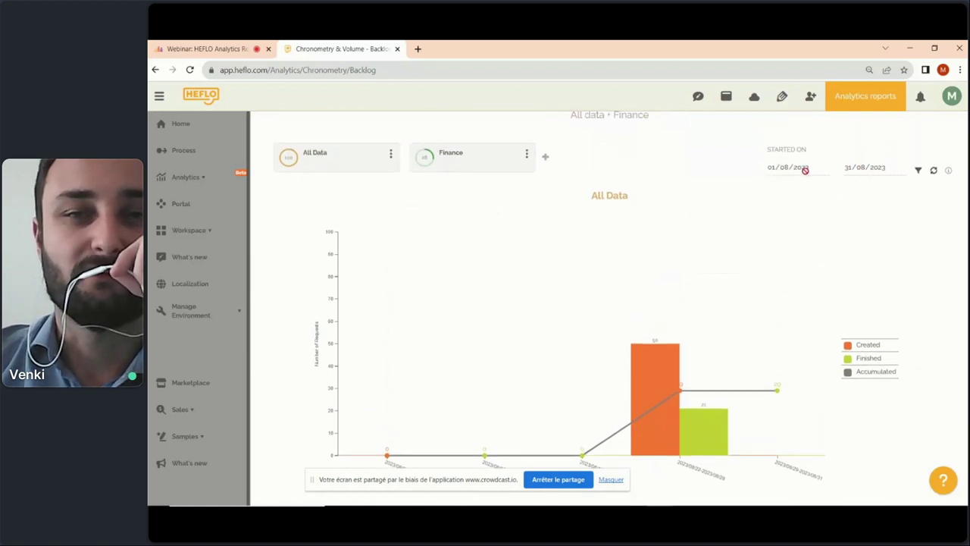
scroll(574, 341, down, 1)
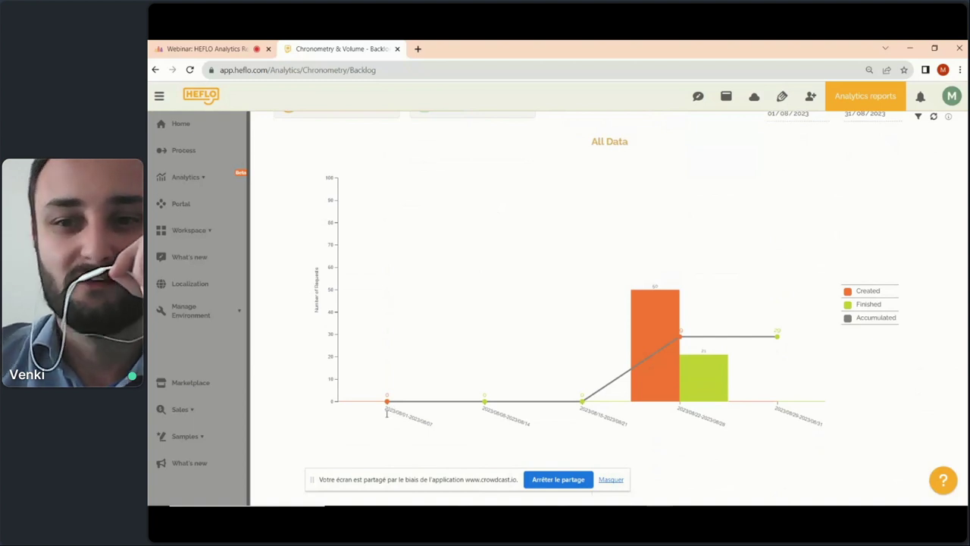
- Filter the Backlog report to a custom start-date range from 18/08/2023 until 25/08/2023
scroll(715, 342, up, 1)
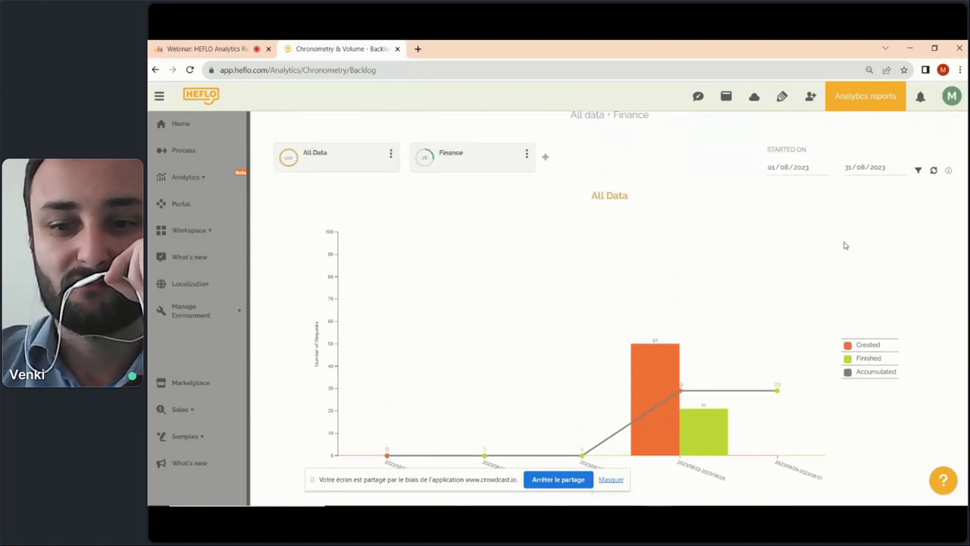
scroll(726, 331, down, 1)
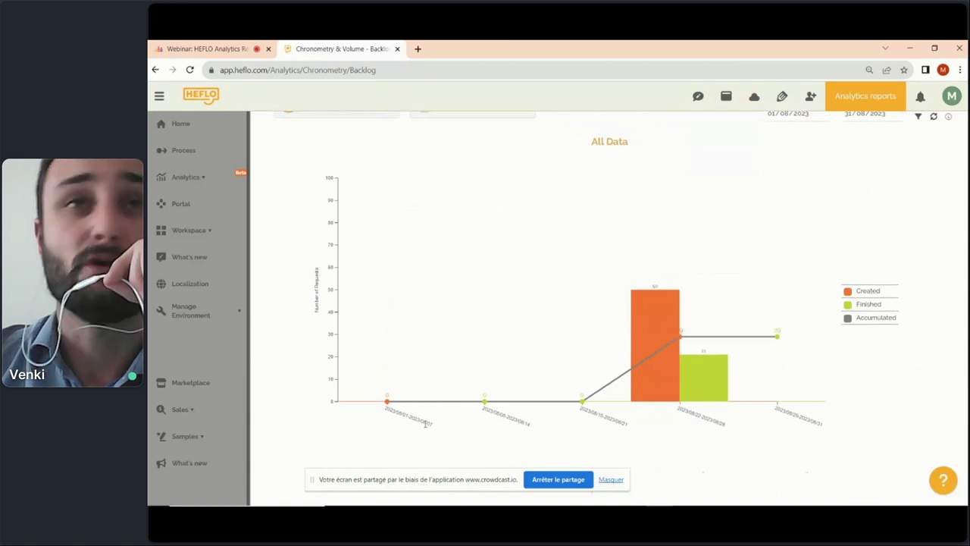
scroll(883, 217, up, 1)
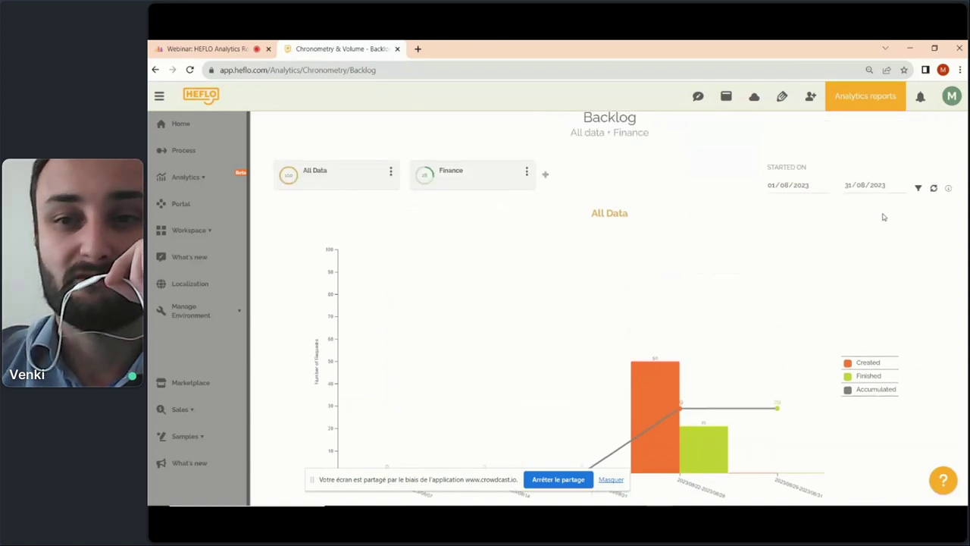
click(918, 189)
click(765, 203)
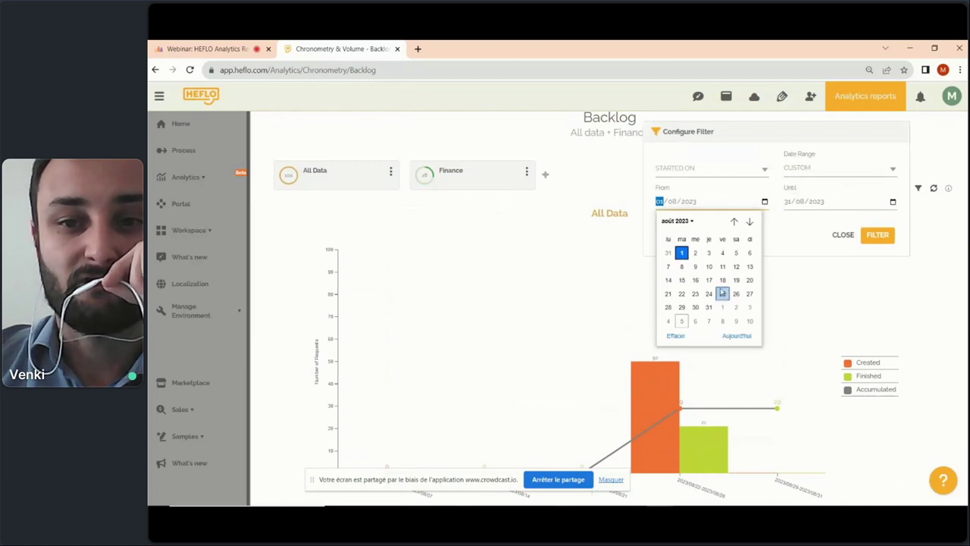
click(723, 280)
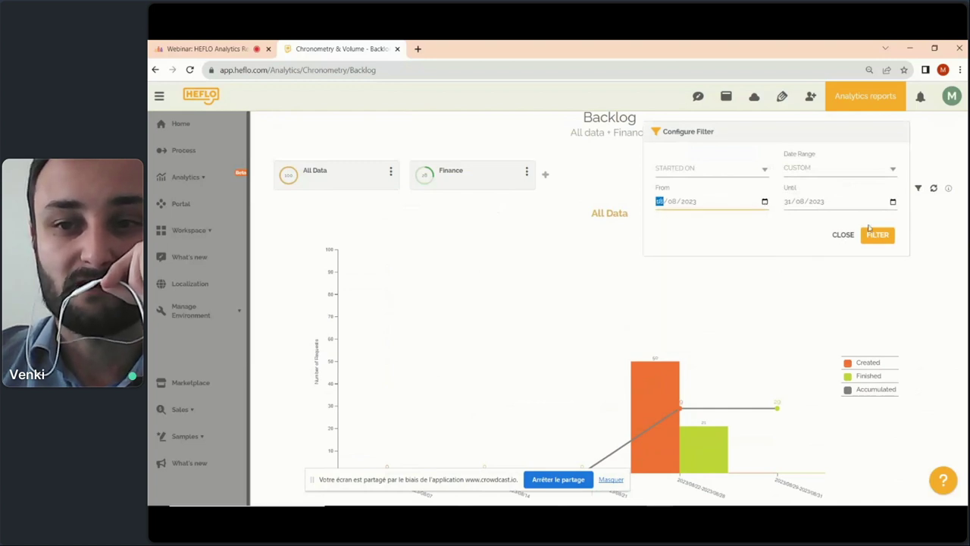
click(894, 202)
click(894, 203)
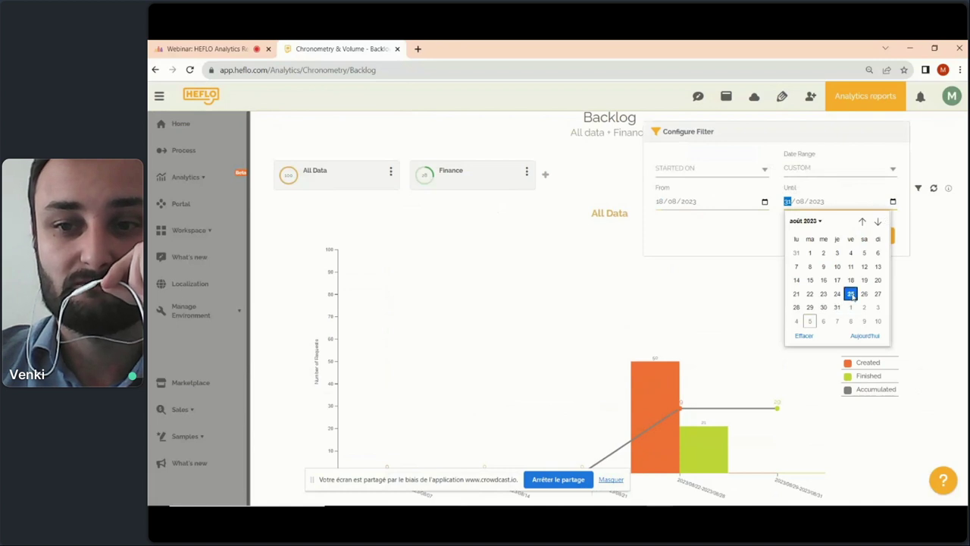
click(851, 292)
click(877, 234)
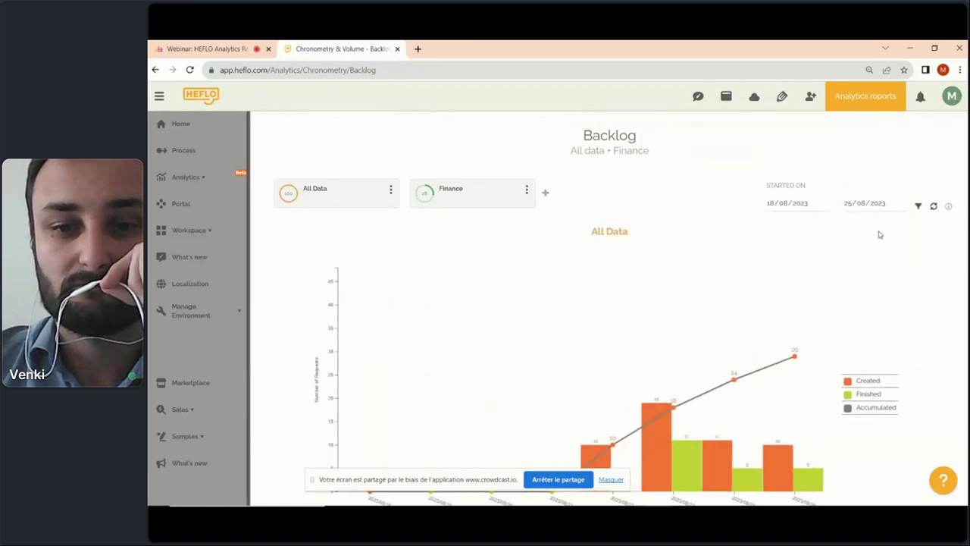
- Examine the daily Backlog charts for All Data and Finance and compare them with the table's created, finished and accumulated figures
scroll(816, 325, down, 1)
scroll(817, 325, down, 2)
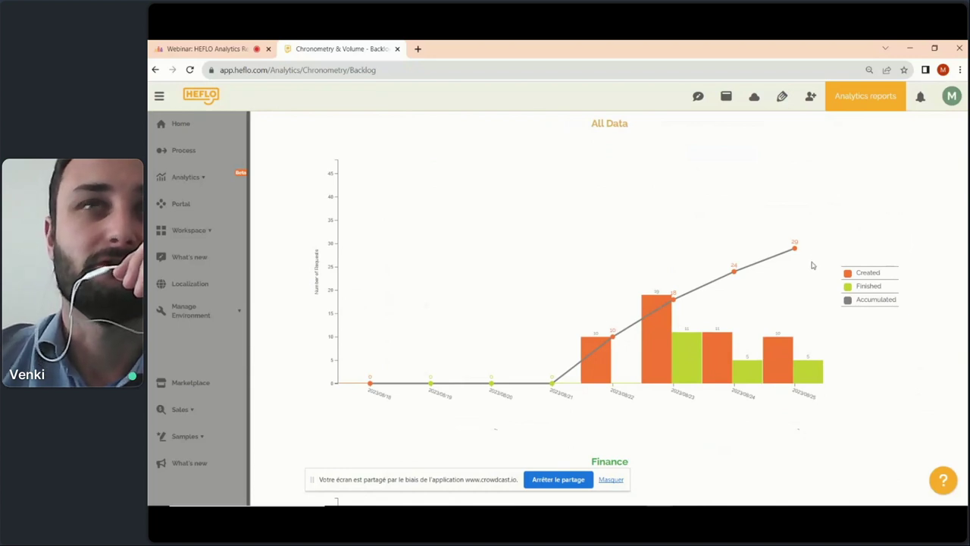
scroll(796, 277, up, 2)
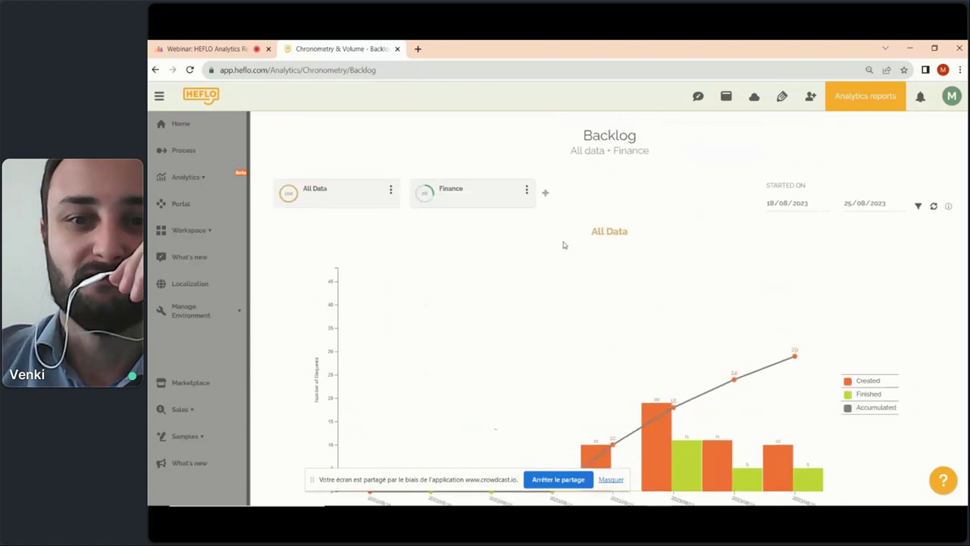
scroll(628, 244, down, 2)
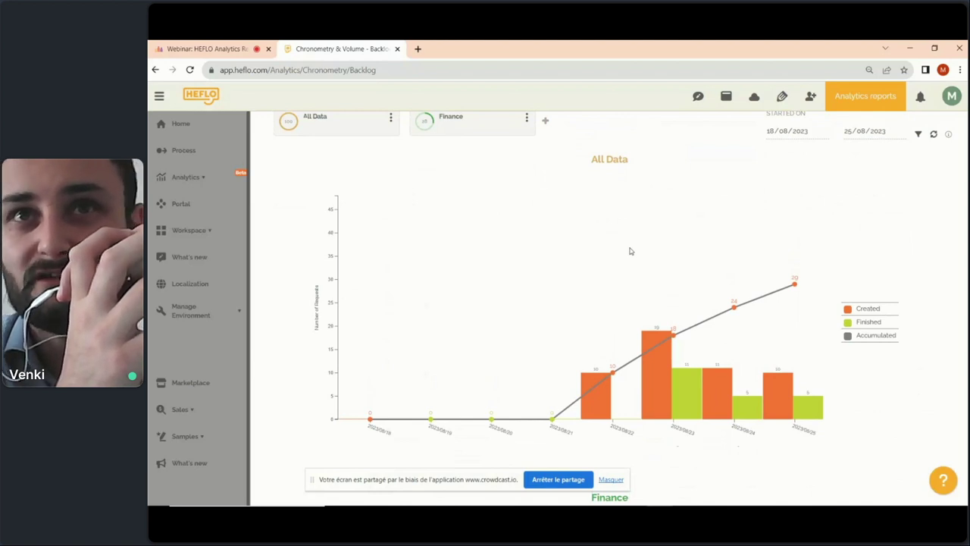
scroll(639, 270, down, 3)
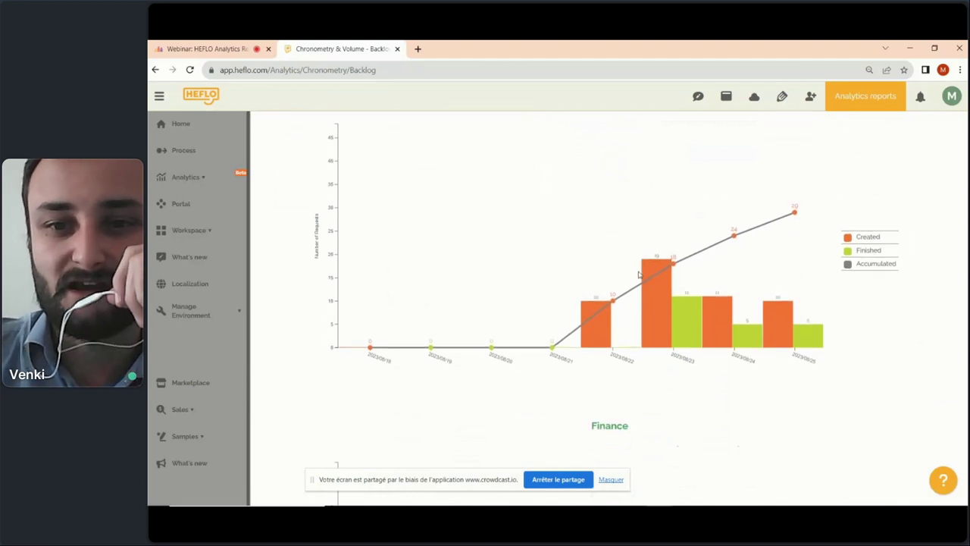
scroll(643, 275, down, 5)
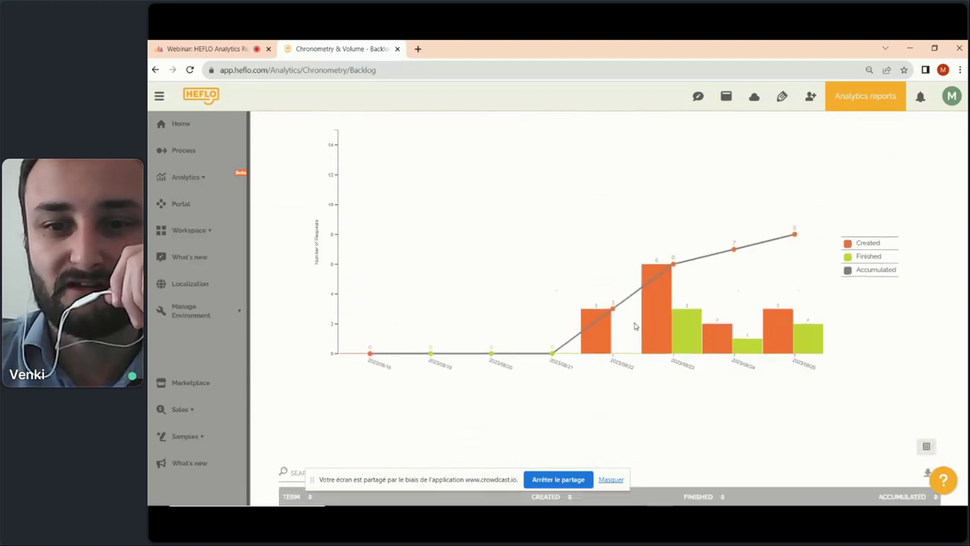
scroll(636, 326, down, 1)
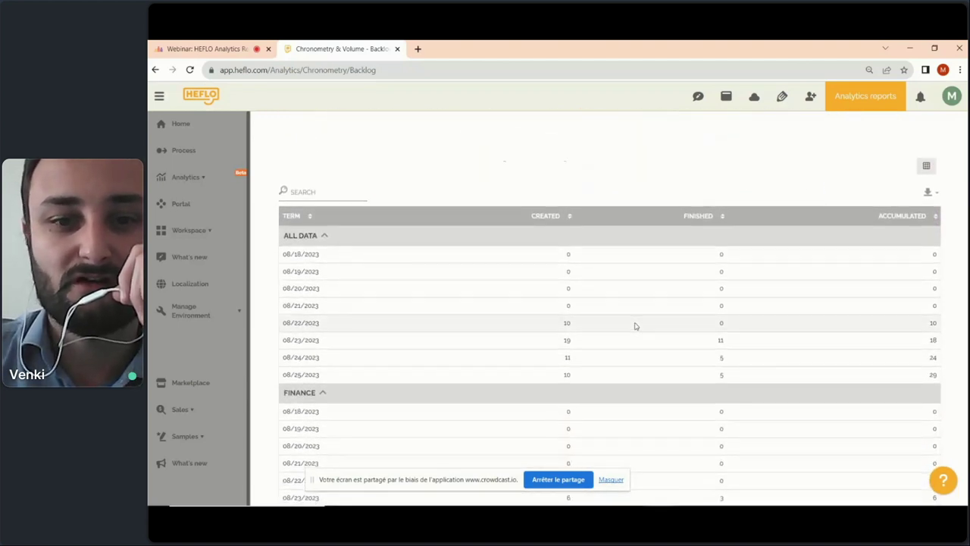
scroll(634, 325, down, 1)
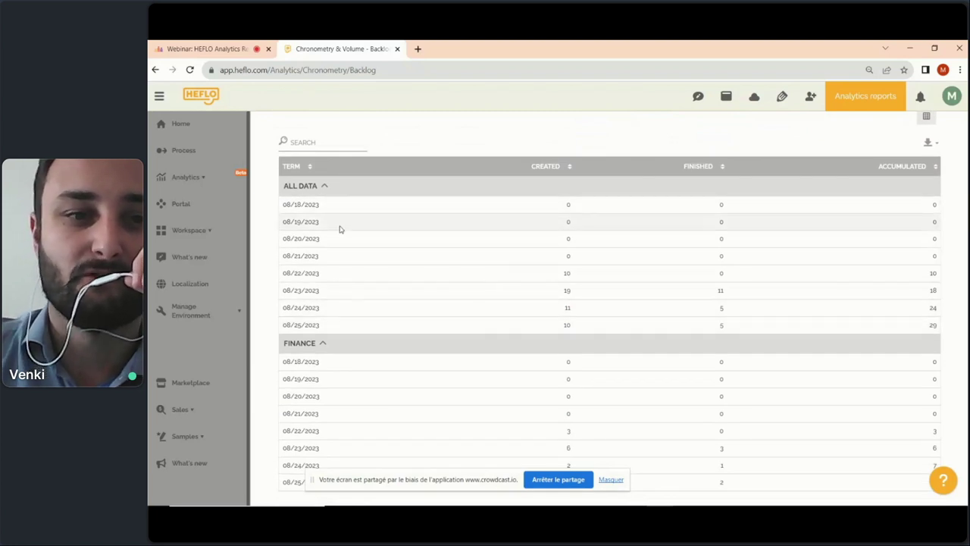
scroll(389, 208, up, 3)
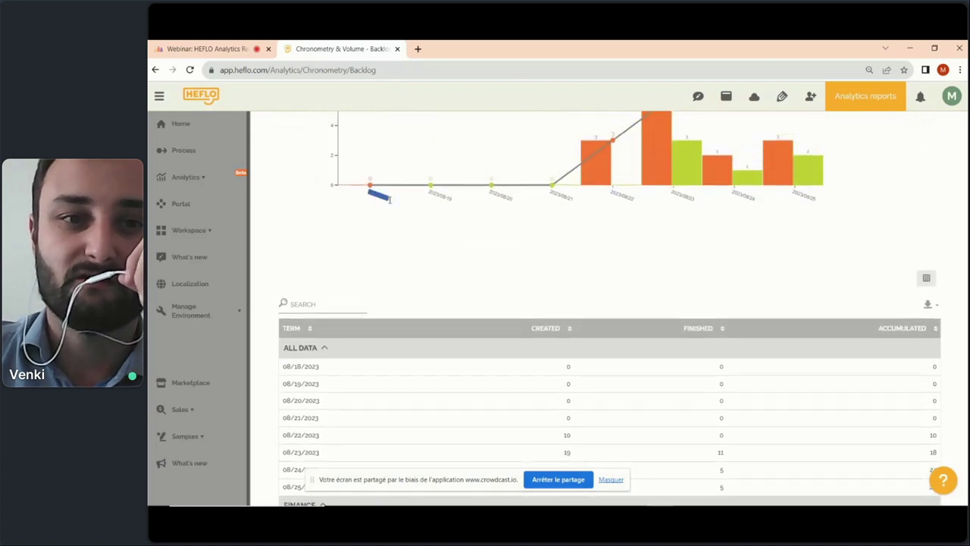
scroll(420, 223, down, 1)
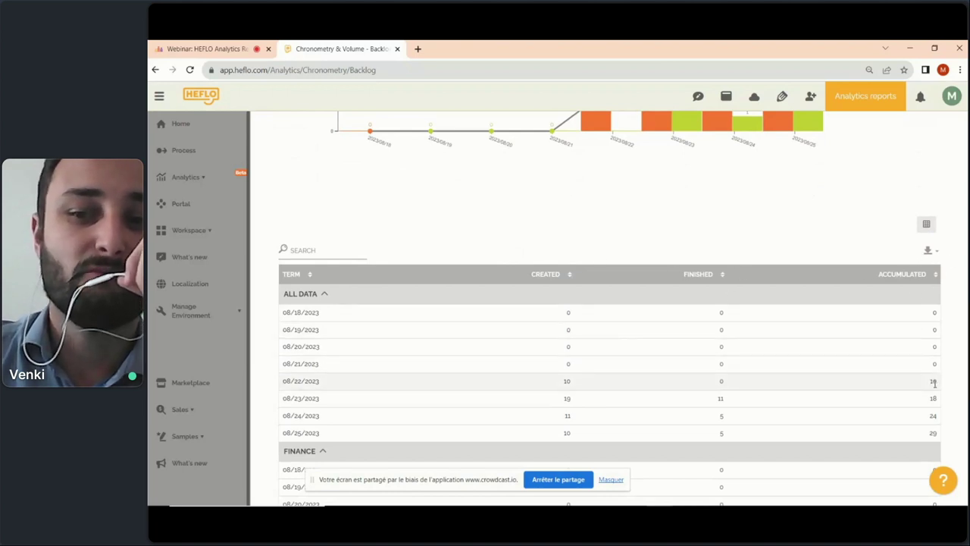
drag(937, 385, 606, 220)
click(617, 210)
scroll(618, 212, up, 2)
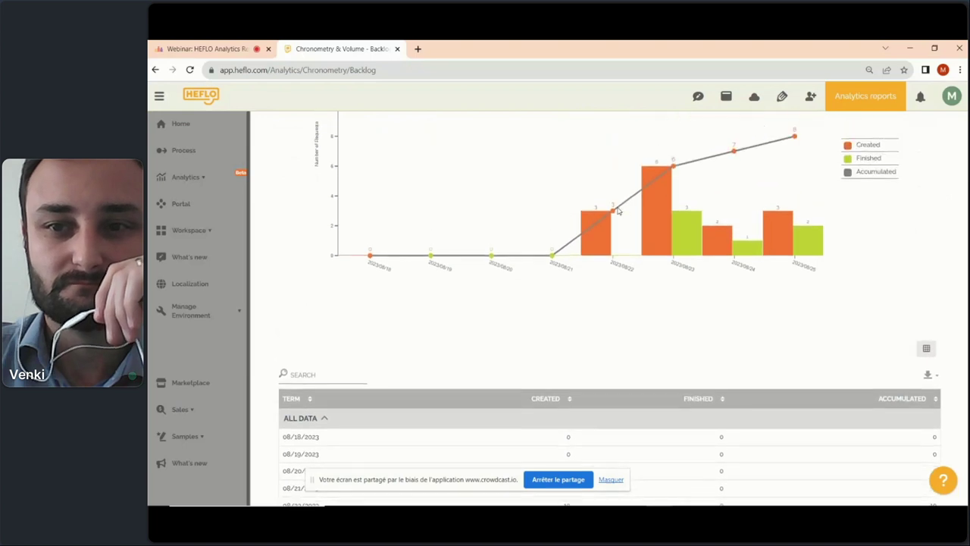
- Open the Bottlenecks report from the Chronometry & Volume analytics
scroll(618, 212, up, 8)
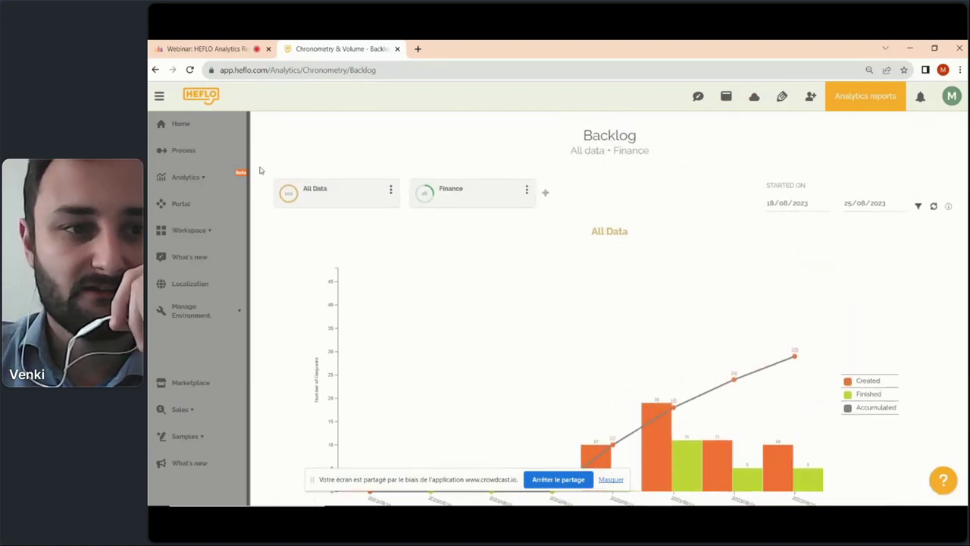
click(191, 180)
click(190, 203)
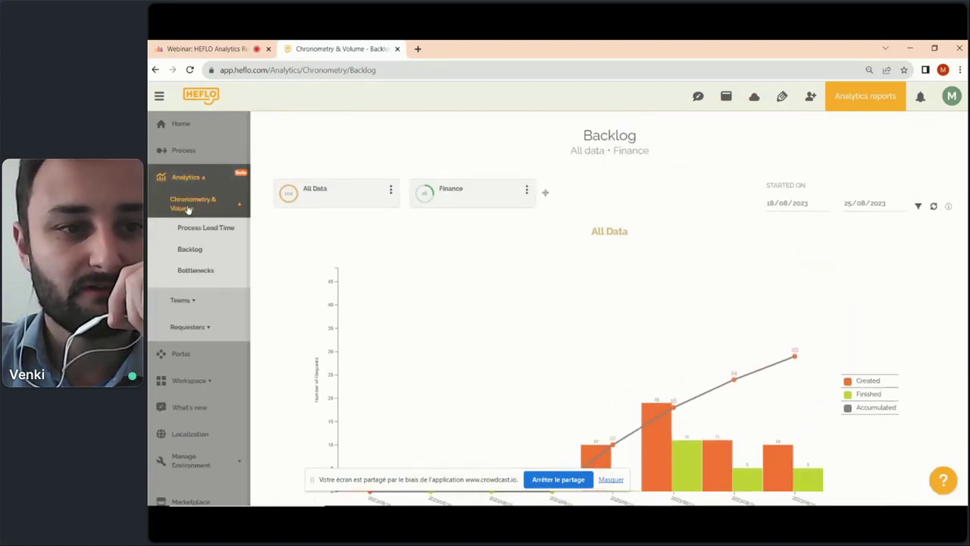
click(206, 273)
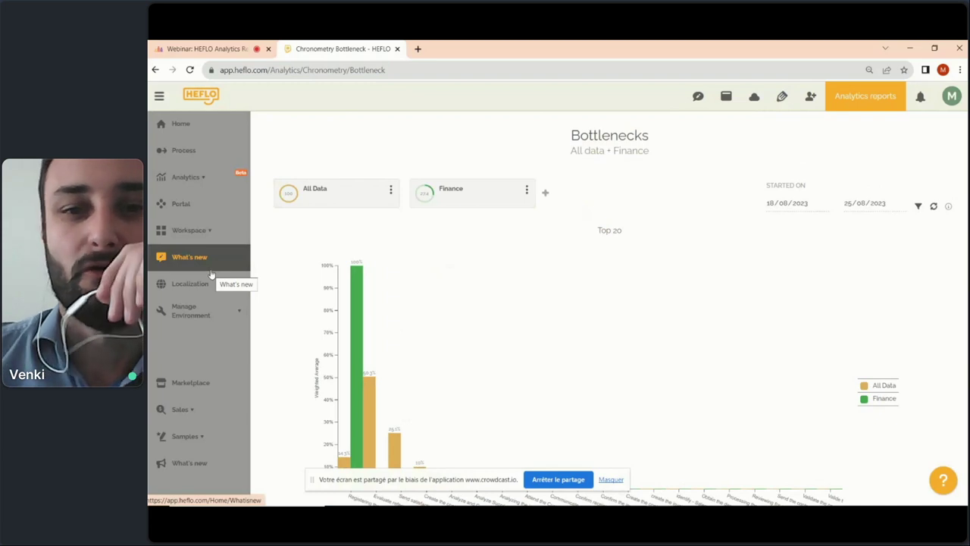
- Examine the Top 20 bottlenecks chart and the process, version, average working time and count of the Evaluate reference information task
scroll(400, 346, down, 1)
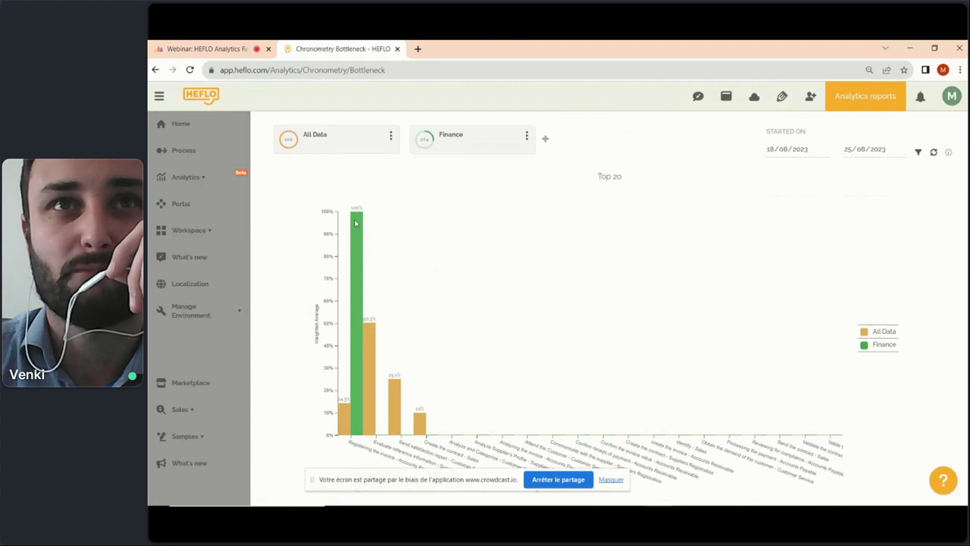
scroll(389, 223, down, 3)
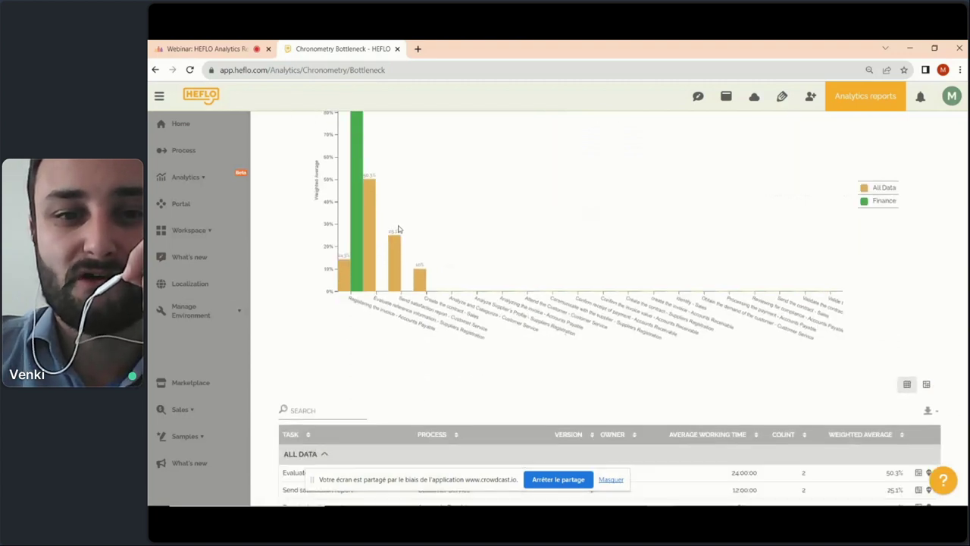
scroll(401, 231, down, 2)
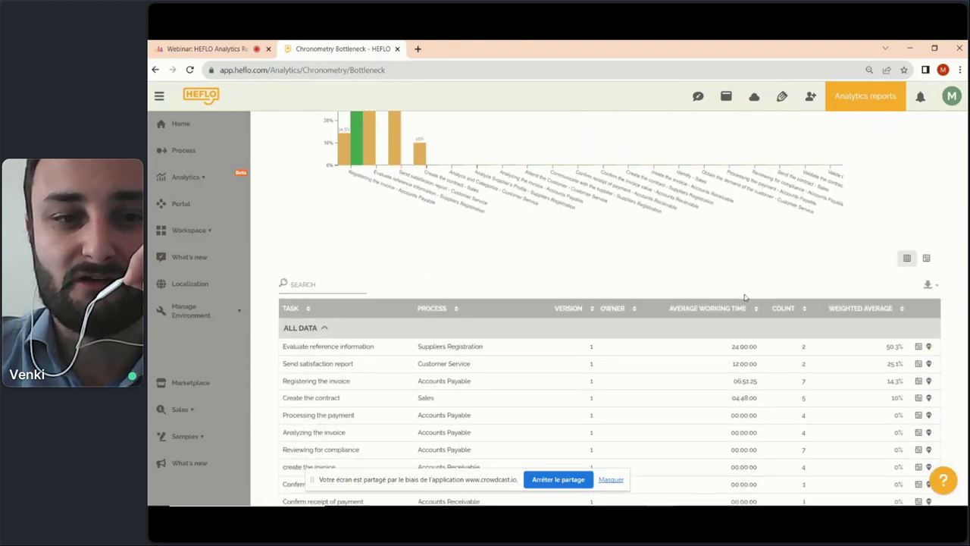
scroll(539, 324, down, 1)
drag(283, 311, 485, 311)
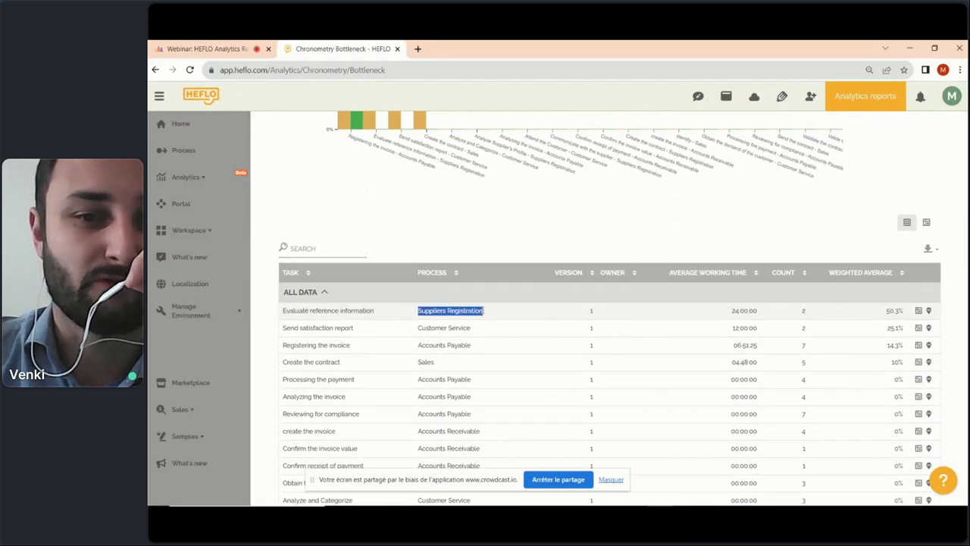
drag(586, 313, 595, 313)
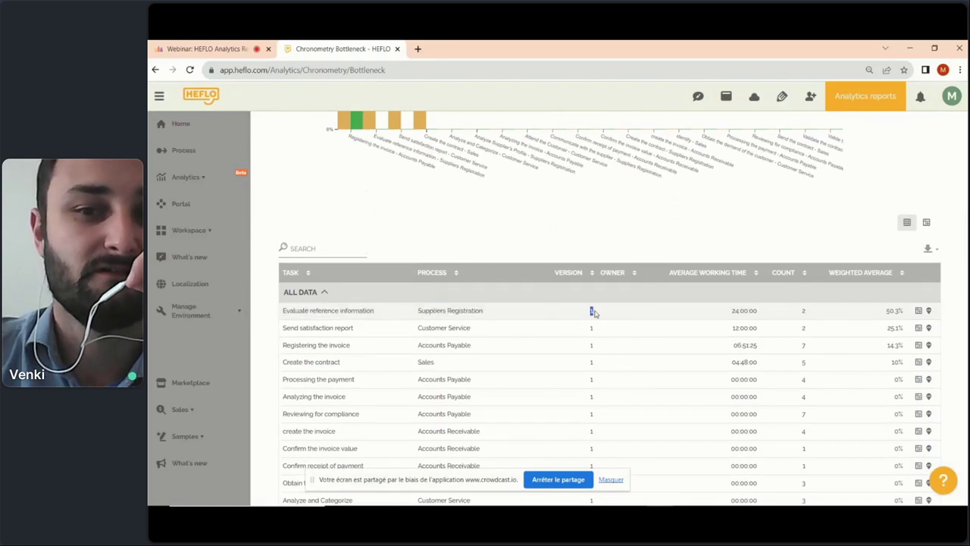
drag(729, 314, 766, 316)
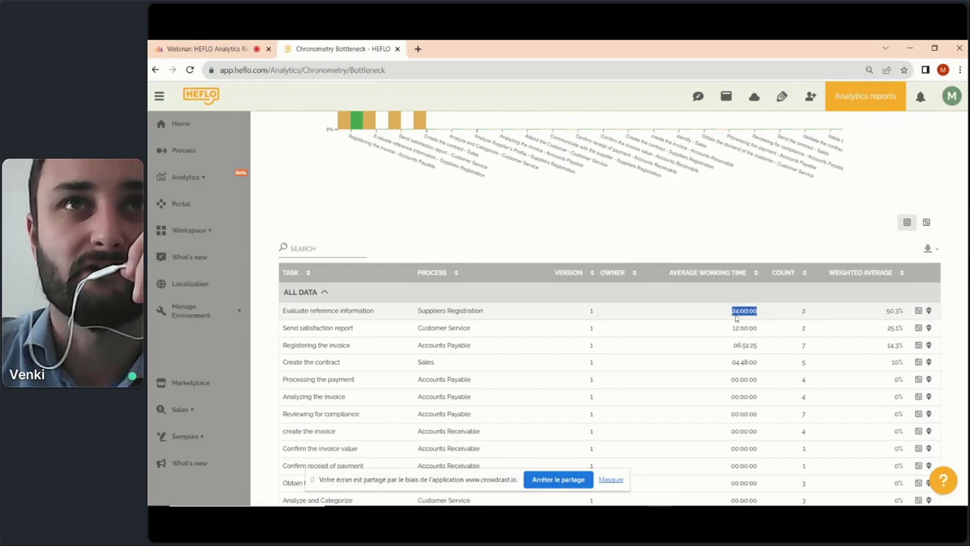
click(738, 314)
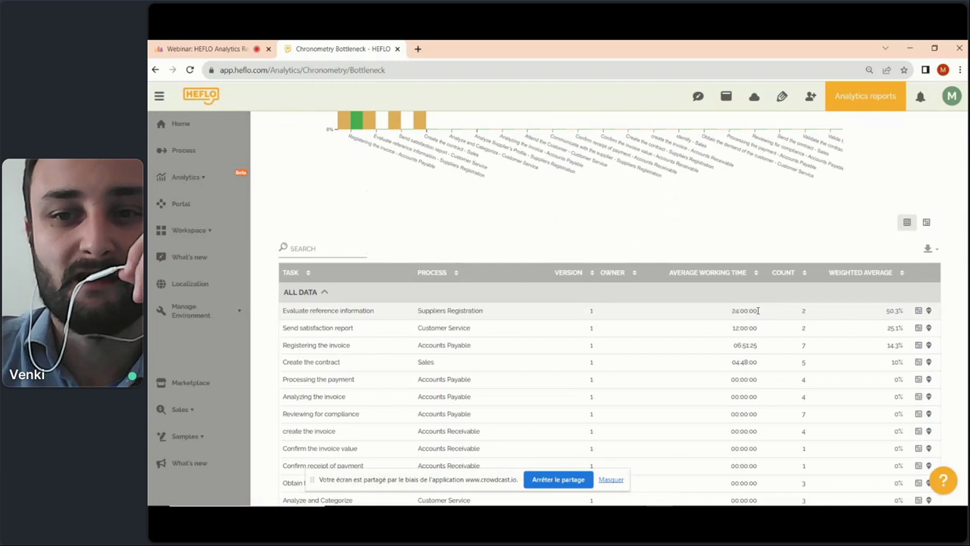
double_click(804, 311)
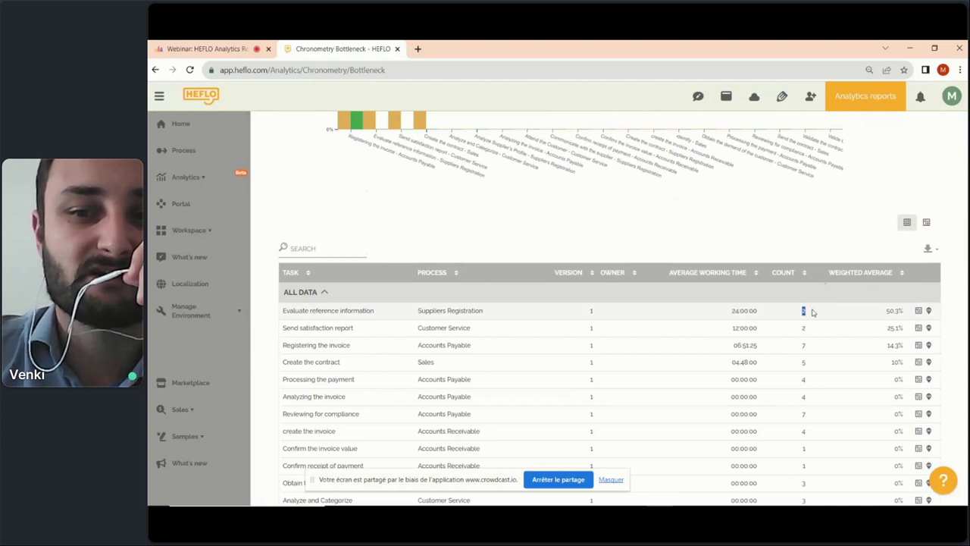
click(811, 312)
drag(811, 313, 732, 311)
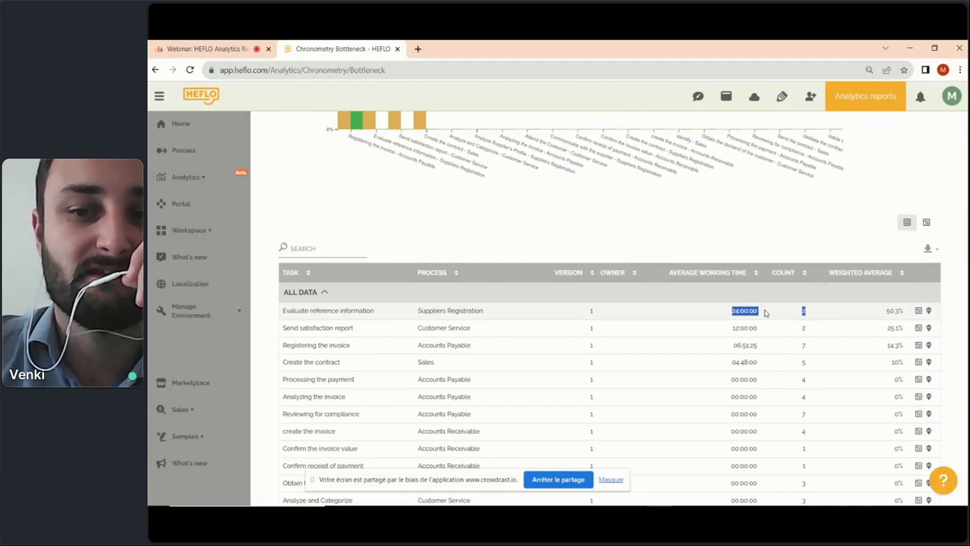
click(764, 312)
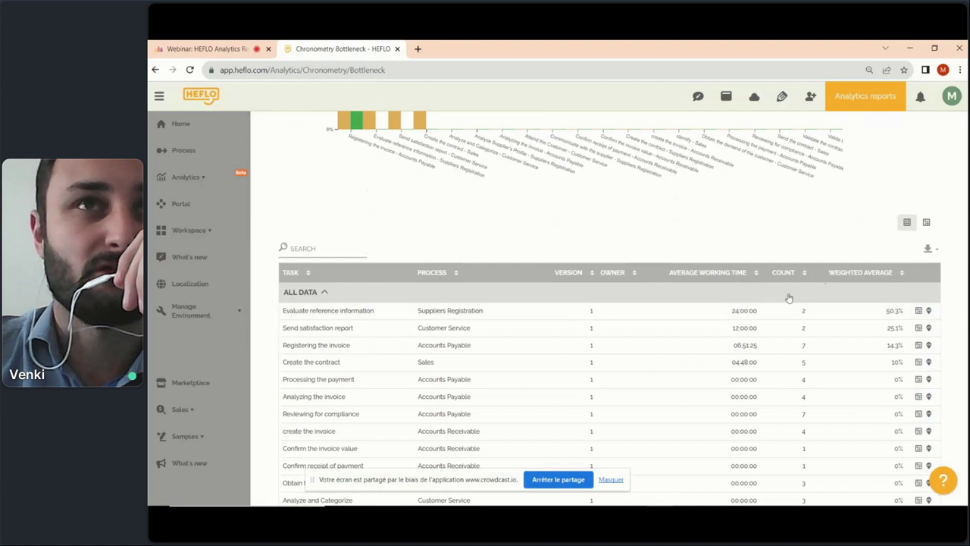
- Read the Bottlenecks report's description in its information tooltip
scroll(884, 232, up, 5)
scroll(891, 205, up, 2)
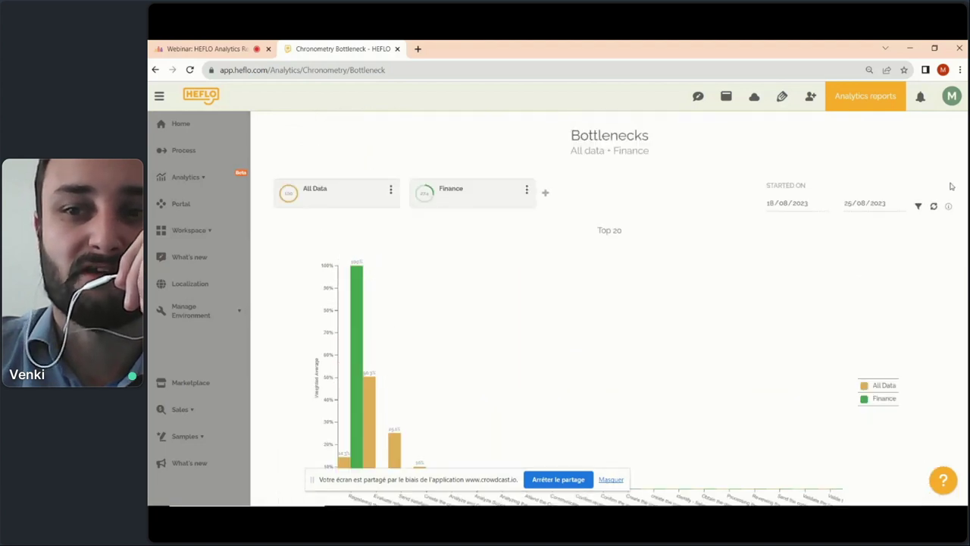
mouse_move(948, 209)
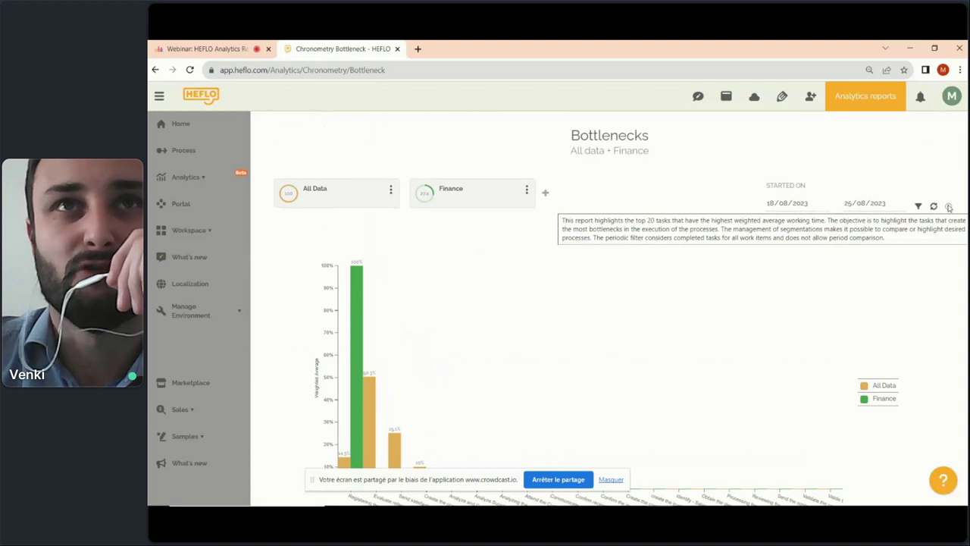
- View the Suppliers Registration process diagram for the Evaluate reference information task, and close it
scroll(930, 318, down, 5)
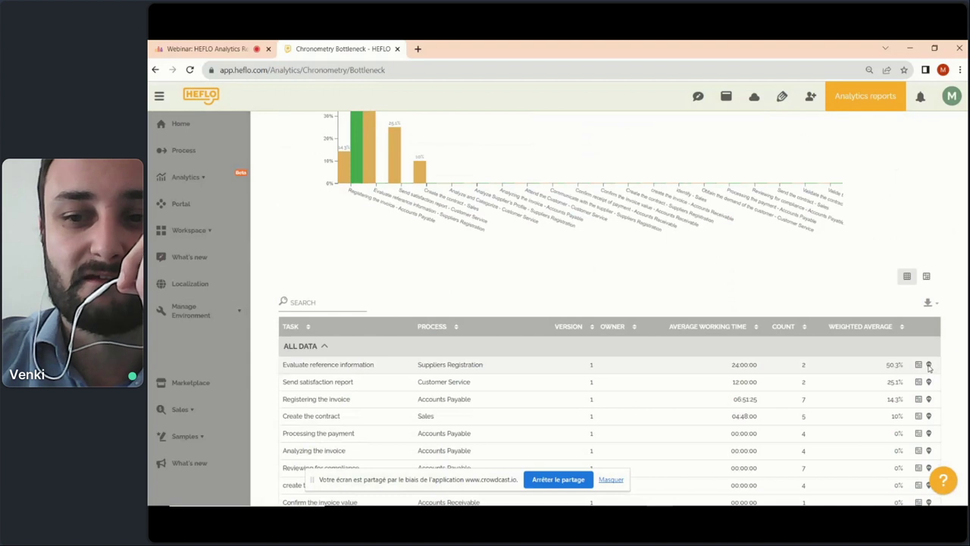
click(928, 366)
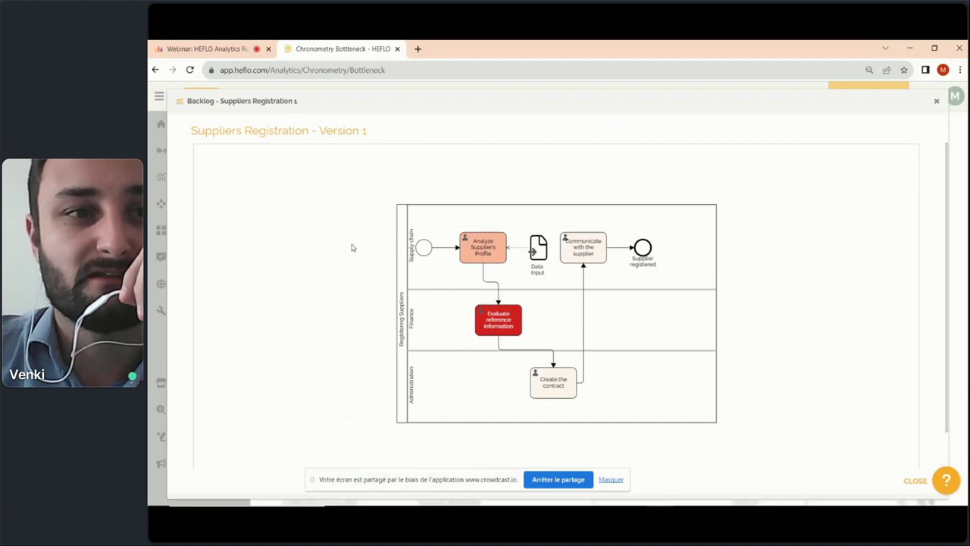
click(937, 102)
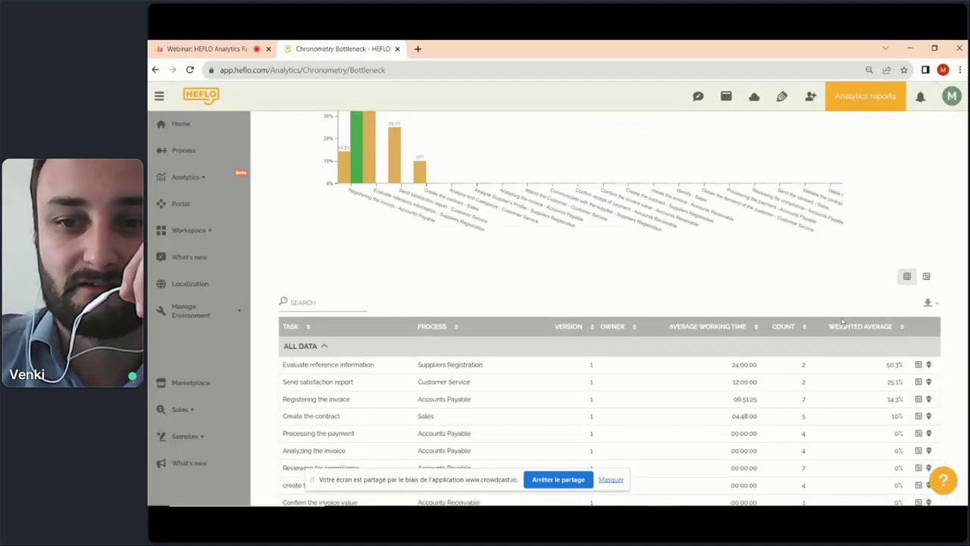
- View the heatmap of the Suppliers Registration process for the Evaluate reference information task, and close it
click(929, 365)
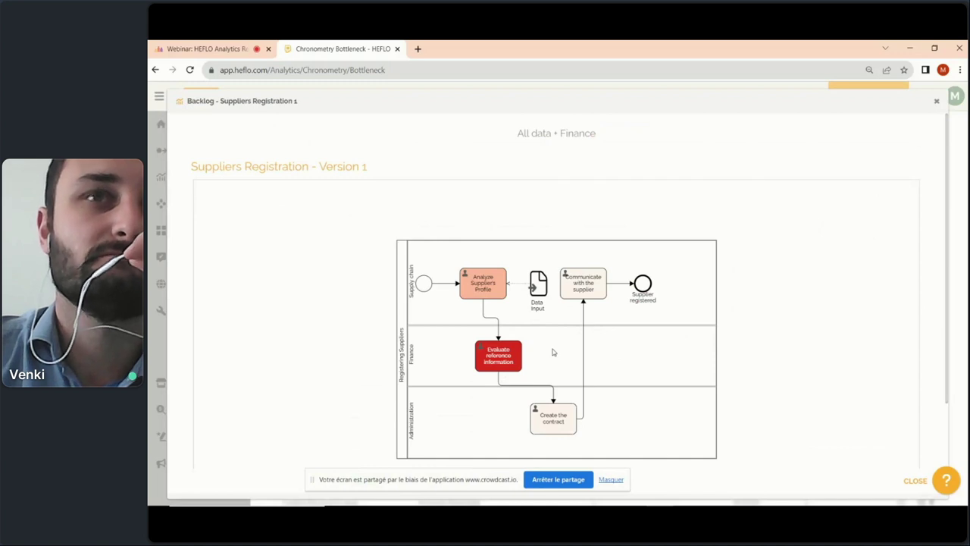
click(937, 104)
- Open the Heatmaps report from the Chronometry & Volume analytics and view the Accounts Payable version 2 diagram
click(189, 177)
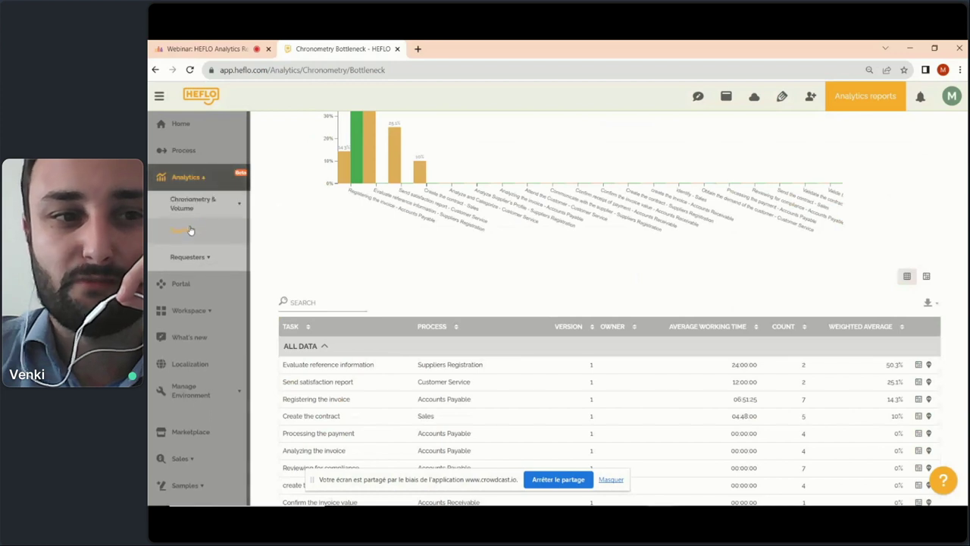
click(195, 296)
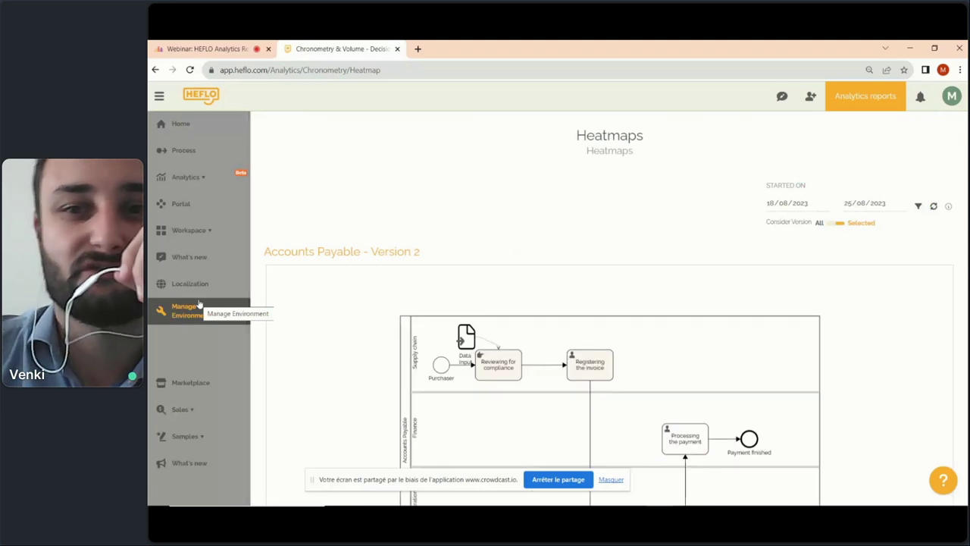
scroll(553, 285, down, 2)
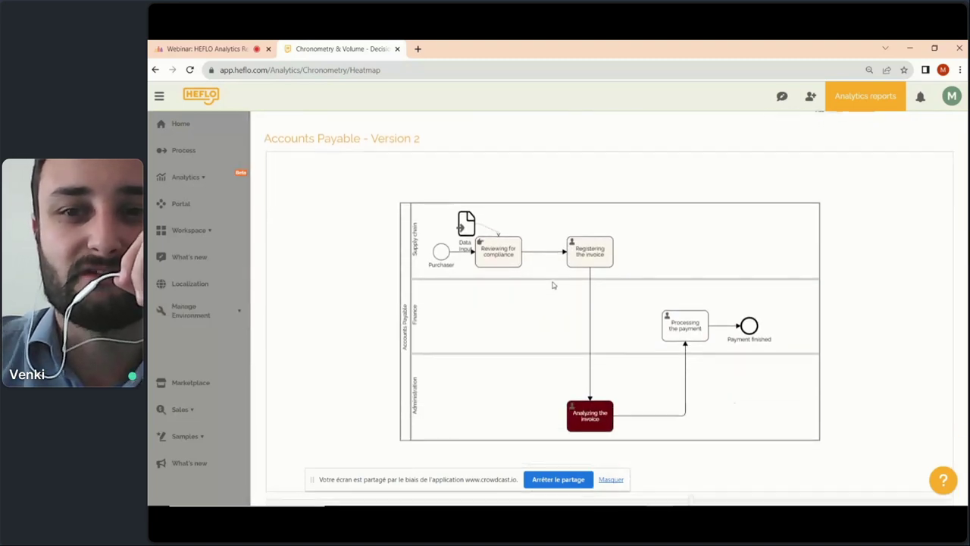
scroll(591, 277, up, 2)
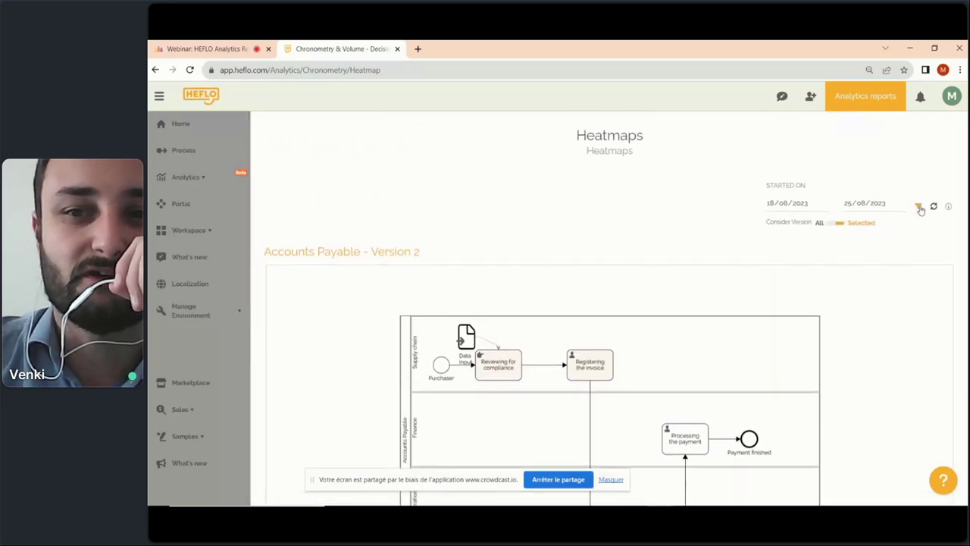
- Check the Heatmaps filter options for date range, process and version without changing them, and examine the Accounts Payable heatmap again
click(919, 208)
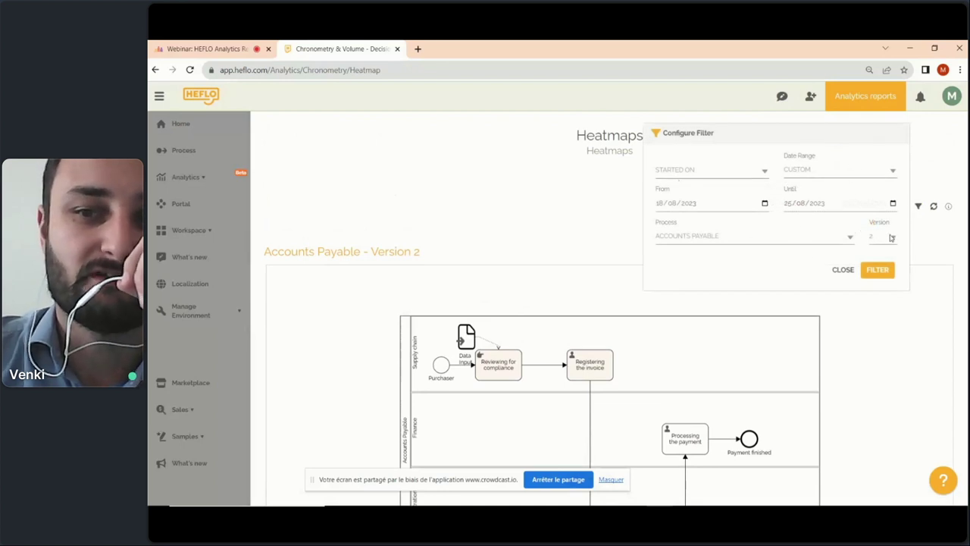
click(842, 271)
scroll(728, 265, down, 2)
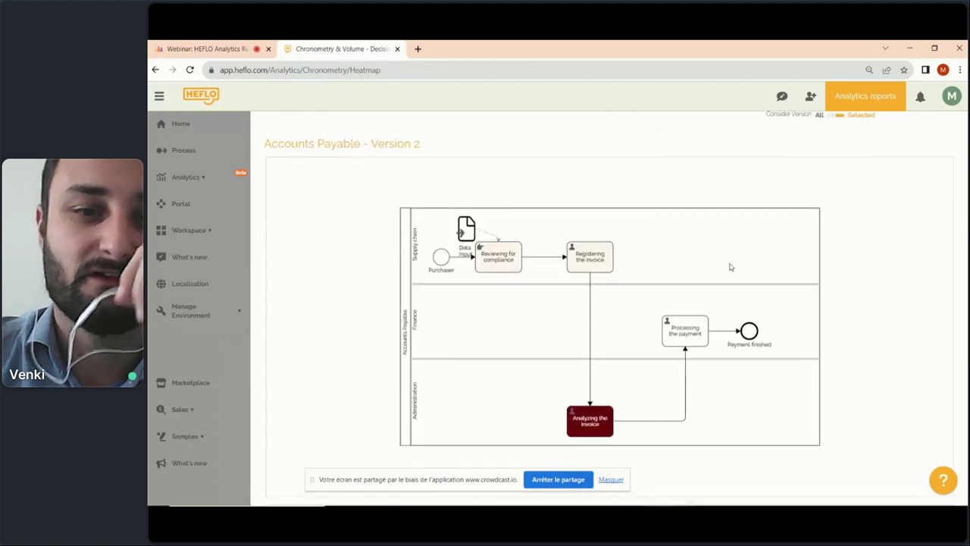
scroll(737, 267, down, 1)
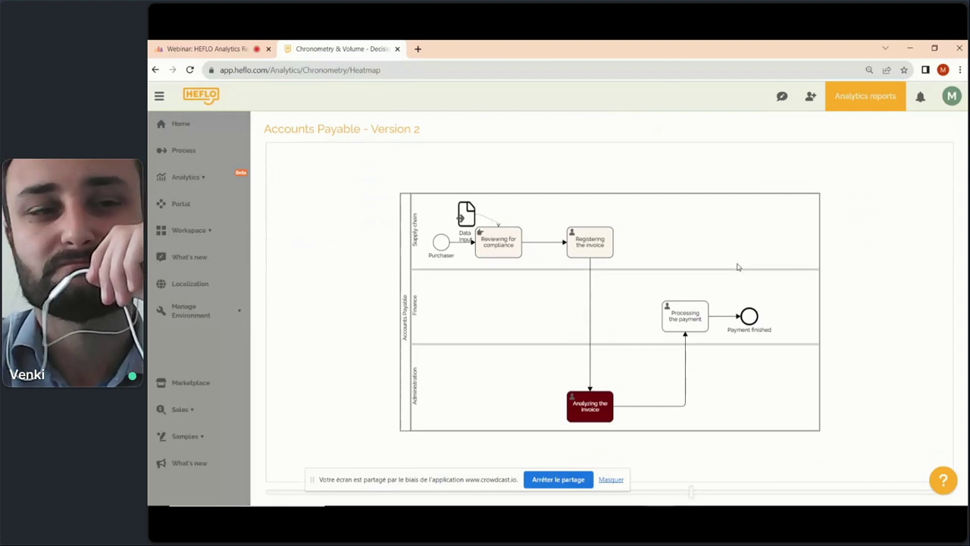
- Open the Decision Cube report from the Chronometry & Volume analytics and turn off its chart
click(203, 179)
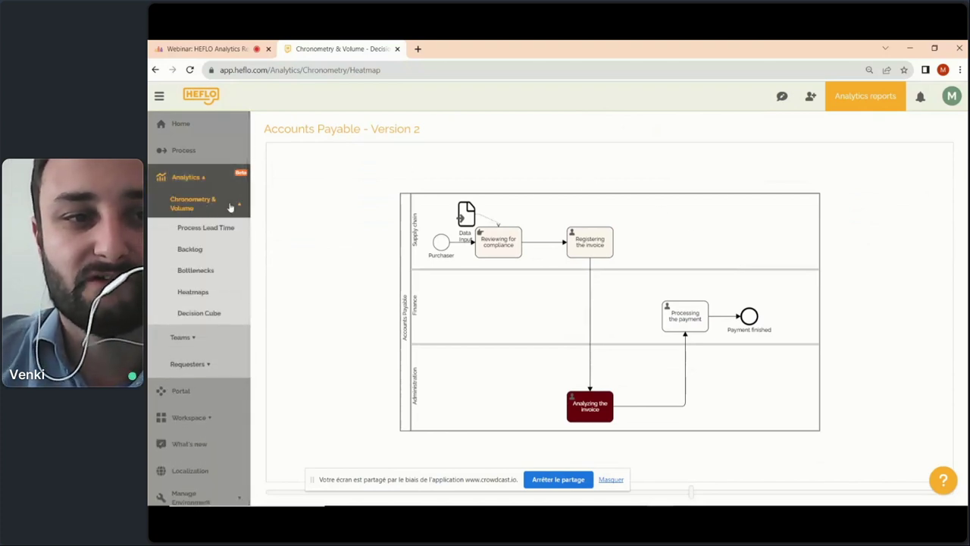
click(210, 321)
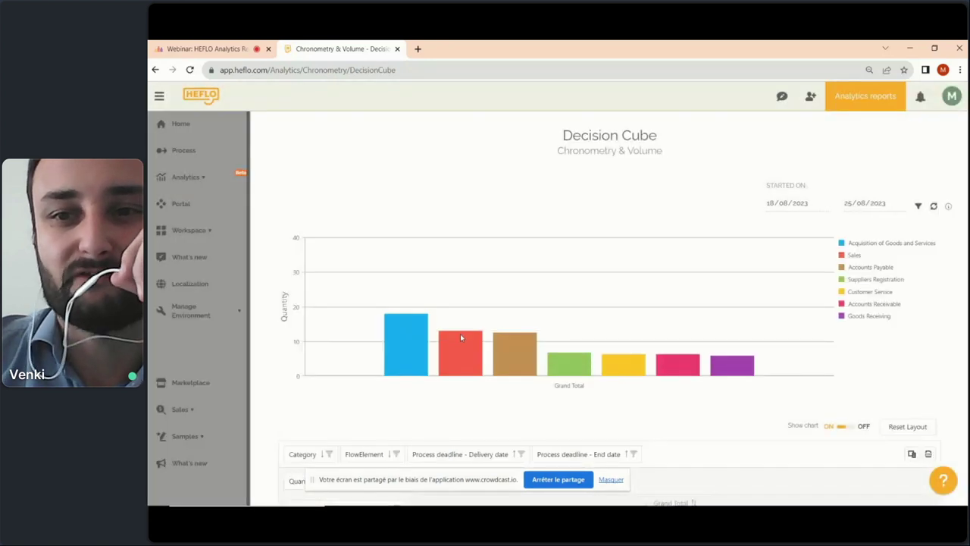
scroll(460, 339, down, 1)
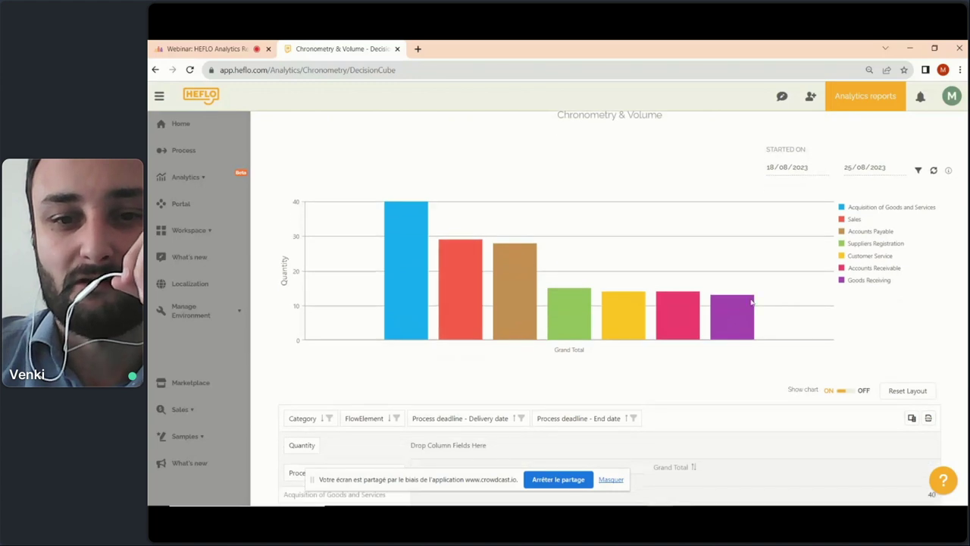
click(849, 394)
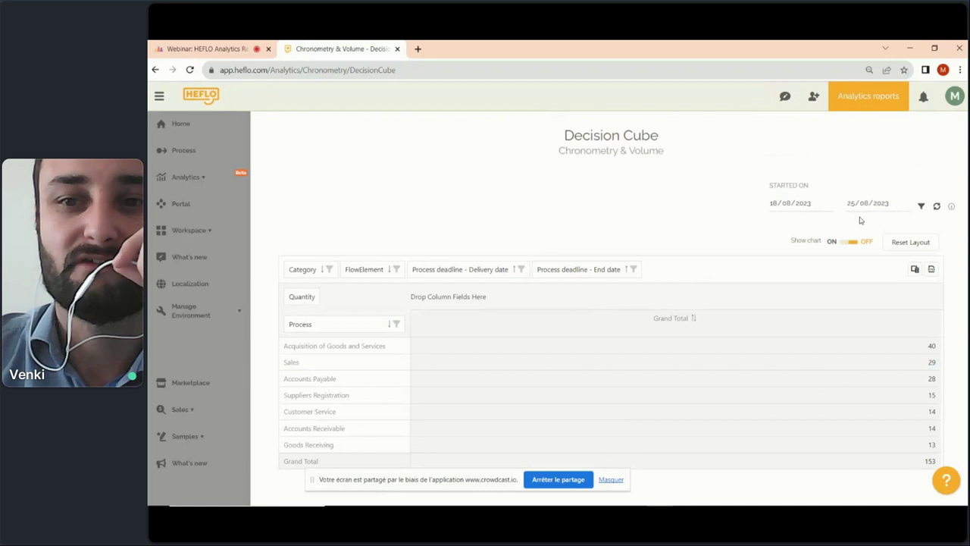
- Review the reports listed under the Teams and Requesters analytics, and read the Decision Cube's description in its information tooltip
click(212, 182)
click(212, 201)
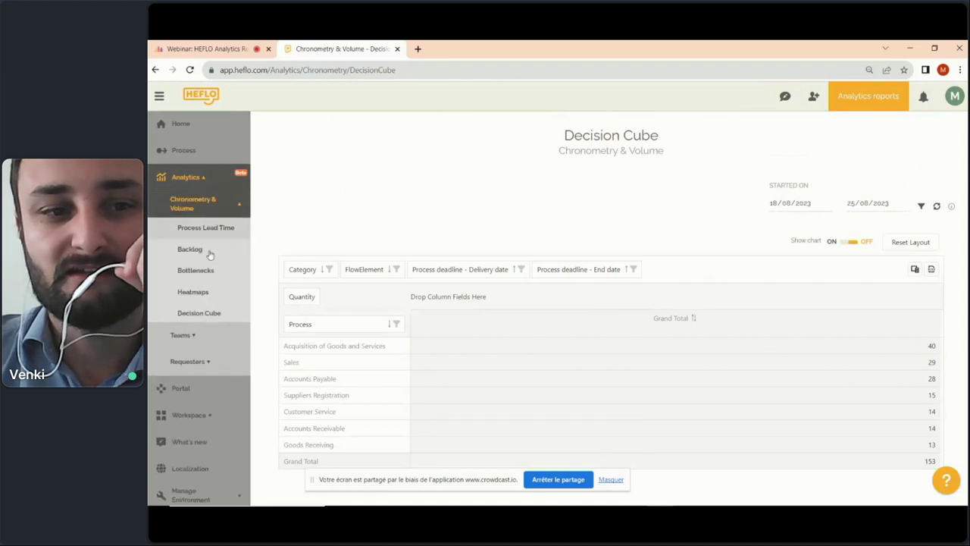
click(201, 338)
click(203, 340)
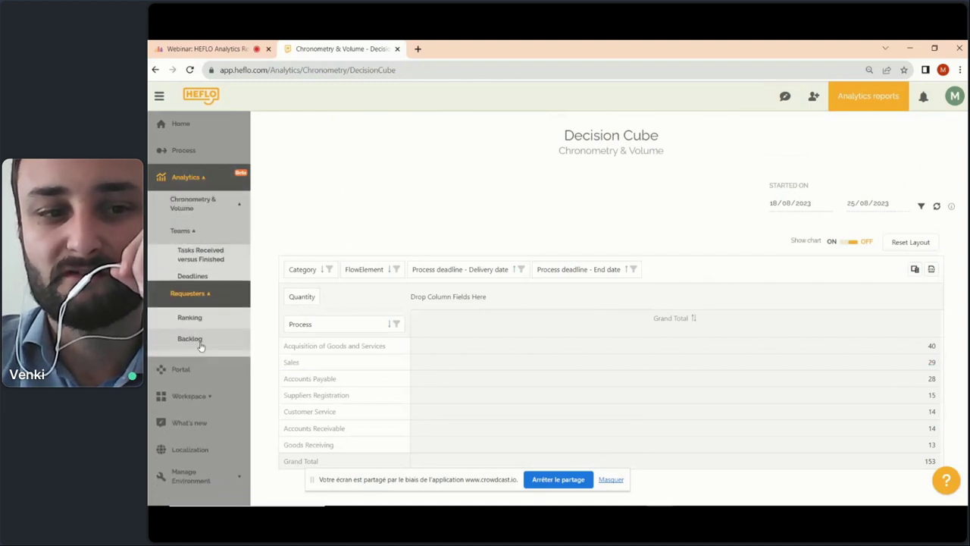
click(204, 258)
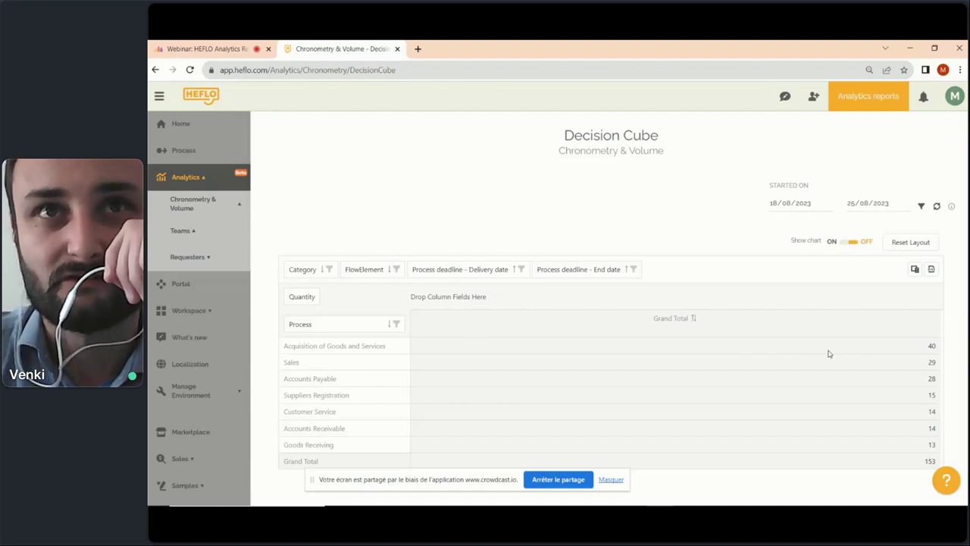
click(182, 231)
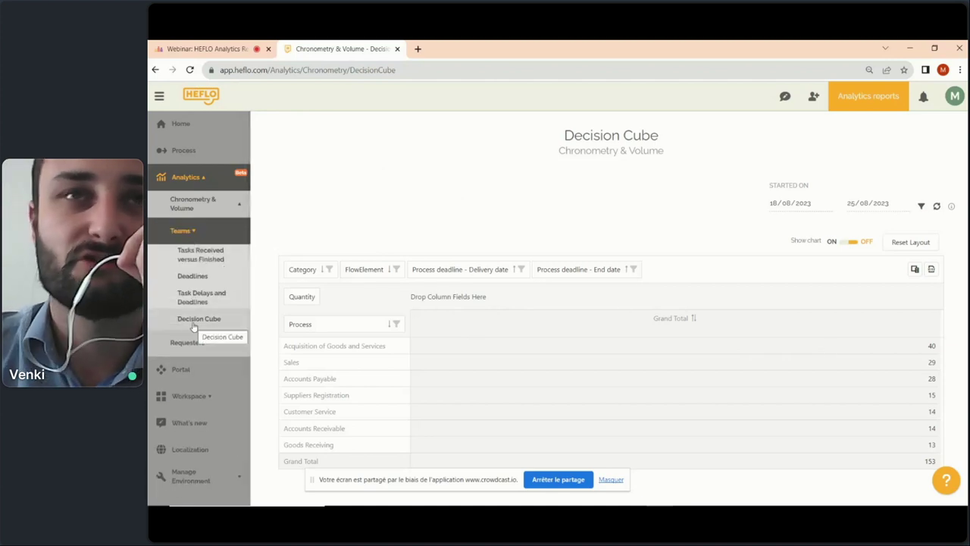
click(206, 235)
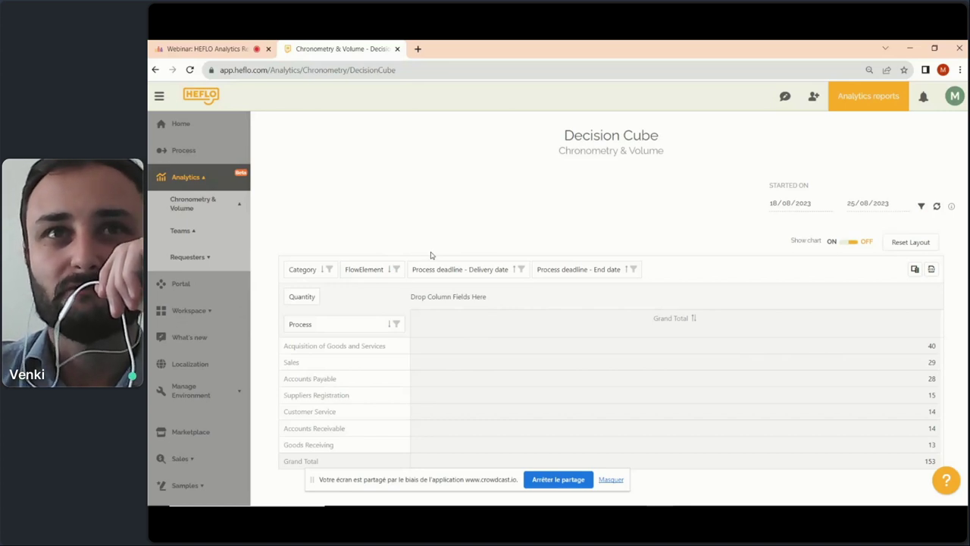
click(190, 257)
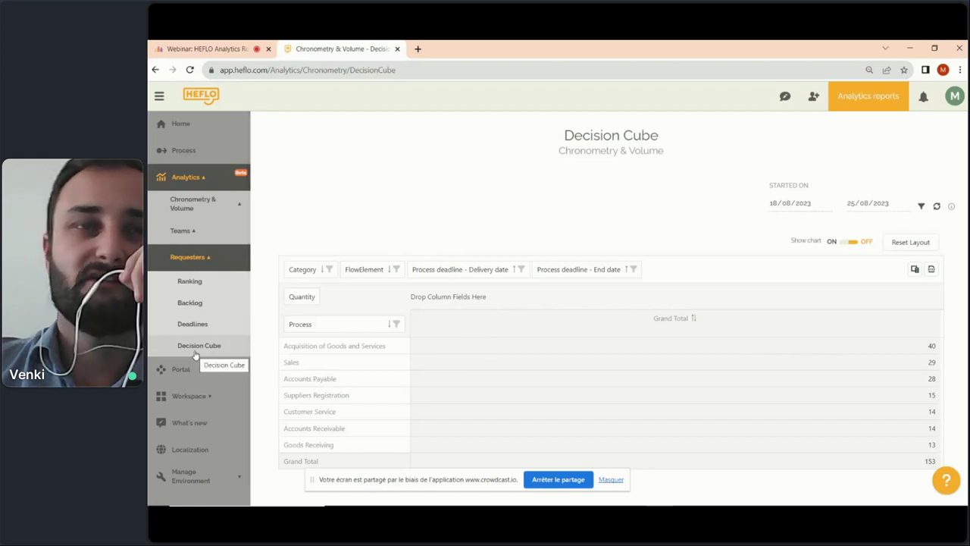
click(205, 258)
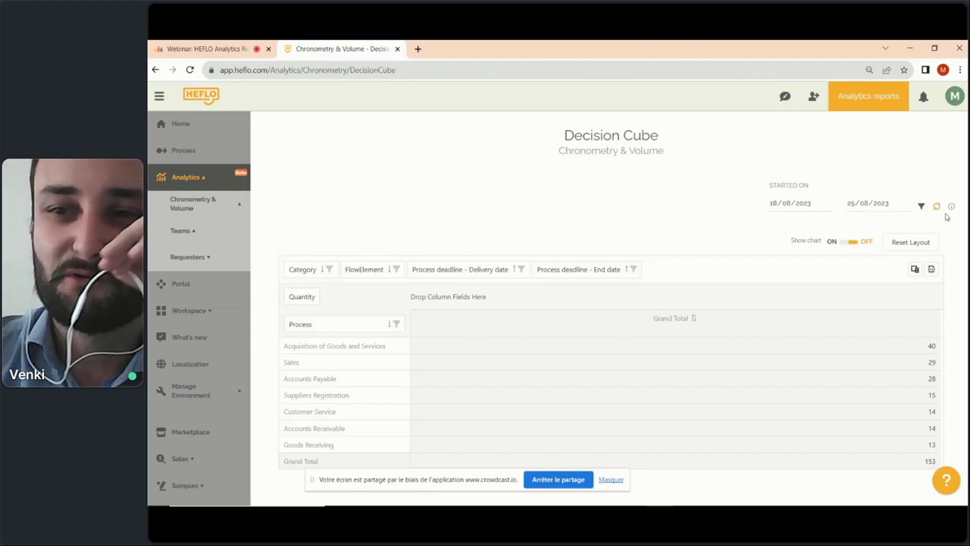
mouse_move(952, 208)
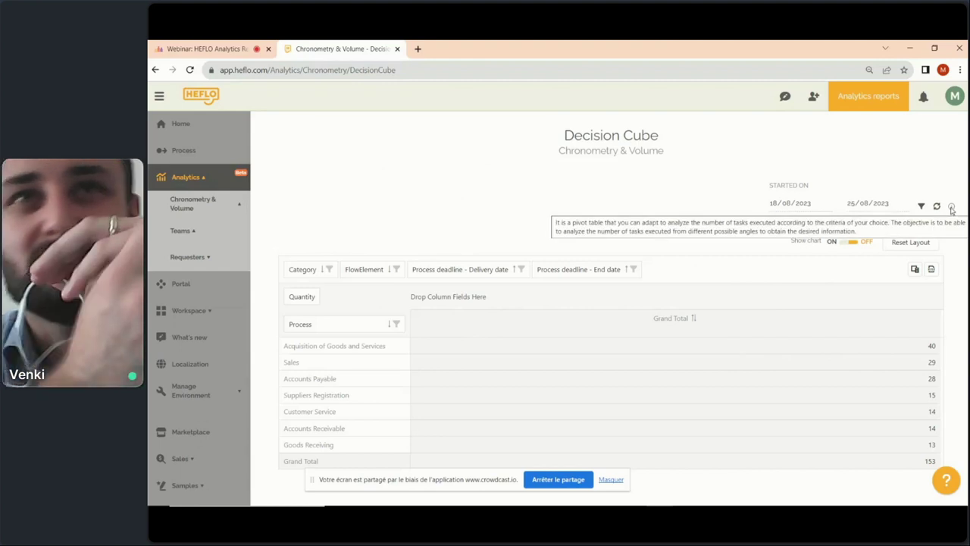
- Open the Tasks Received versus Finished report from the Teams analytics
click(193, 234)
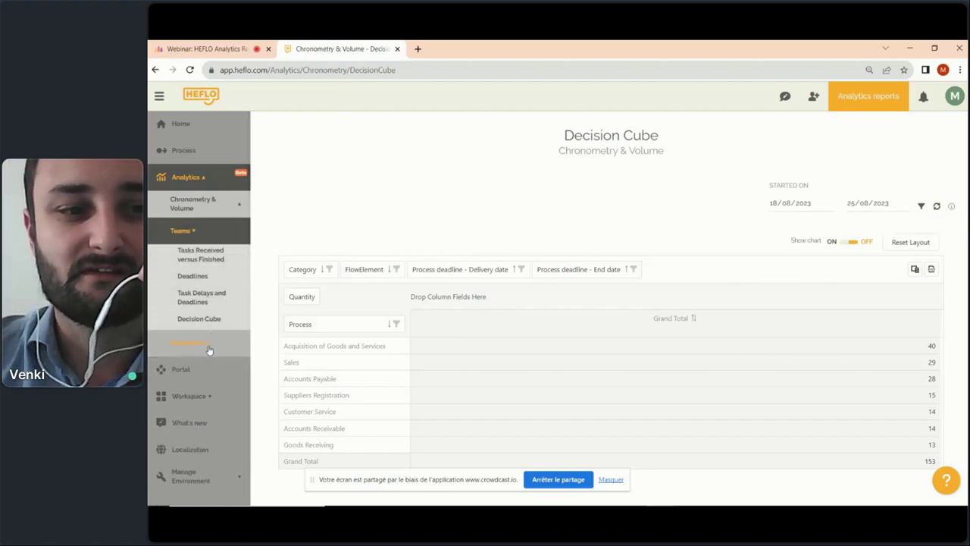
click(216, 257)
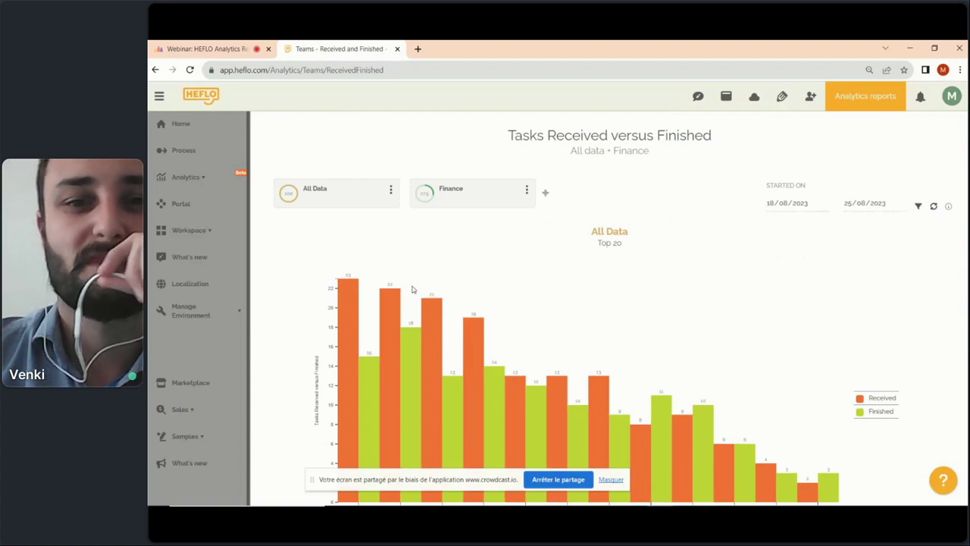
- Examine the All Data Top 20 chart comparing received and finished tasks for each team member
scroll(399, 288, down, 1)
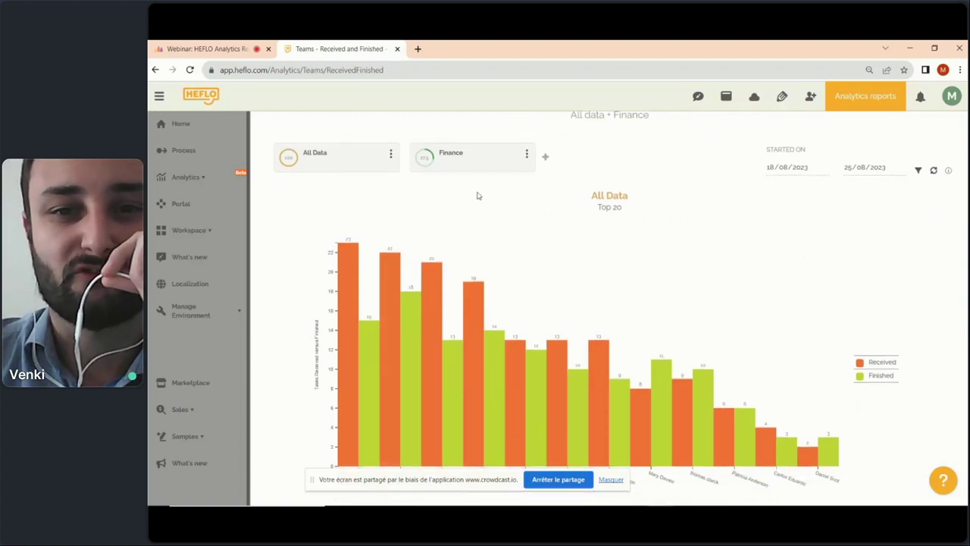
scroll(478, 196, down, 3)
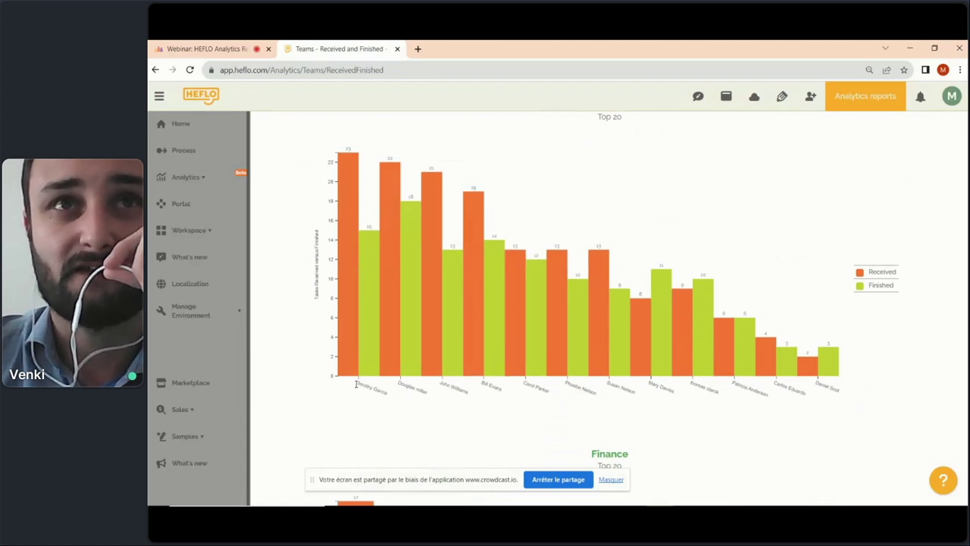
drag(356, 384, 395, 399)
click(397, 399)
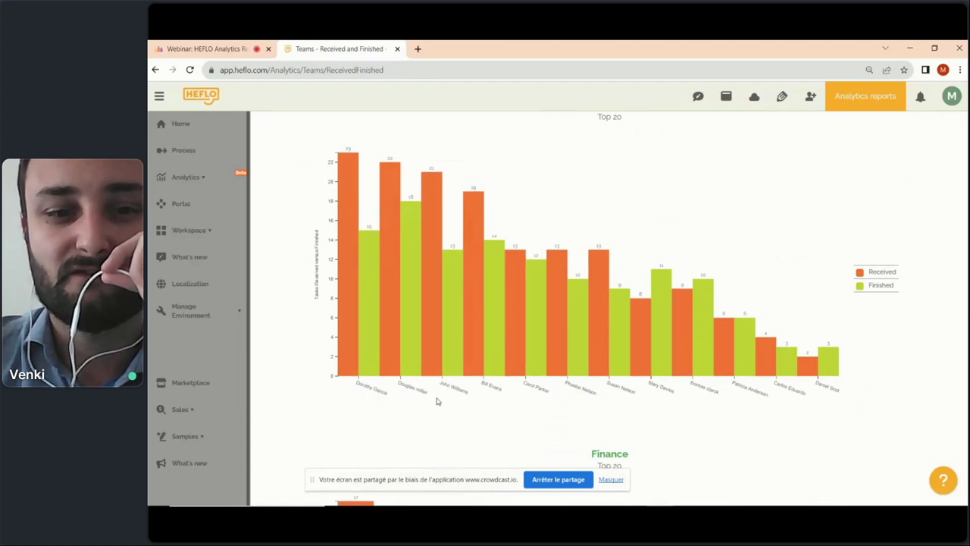
scroll(643, 403, up, 2)
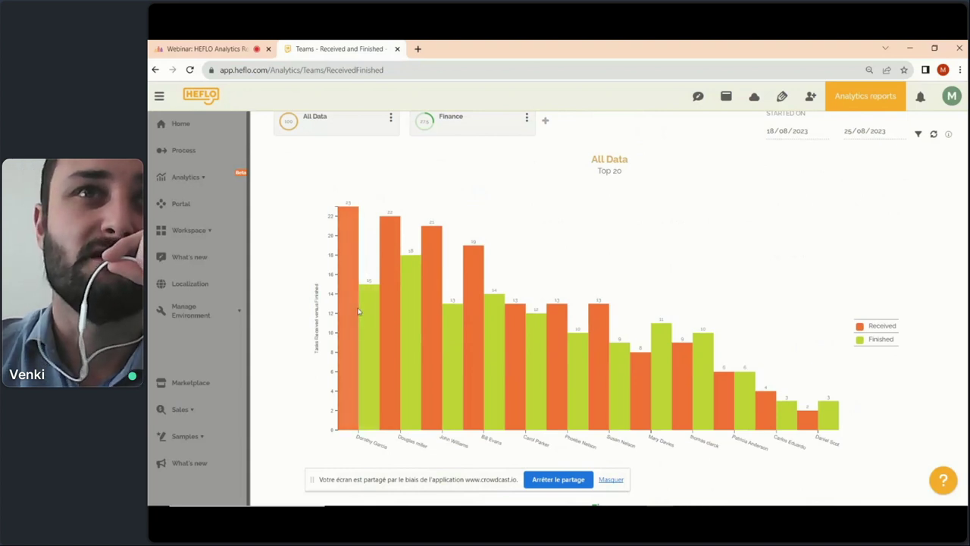
scroll(358, 310, up, 1)
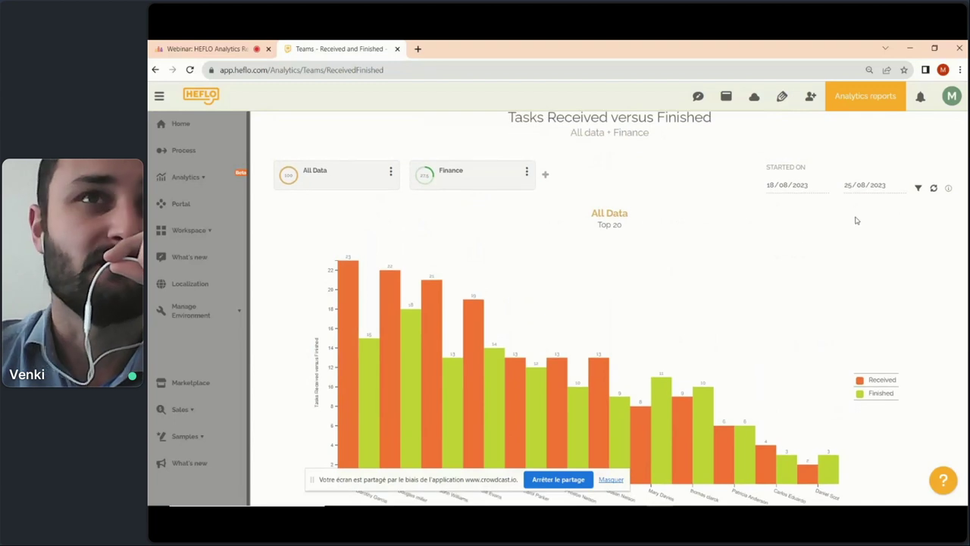
scroll(339, 296, down, 1)
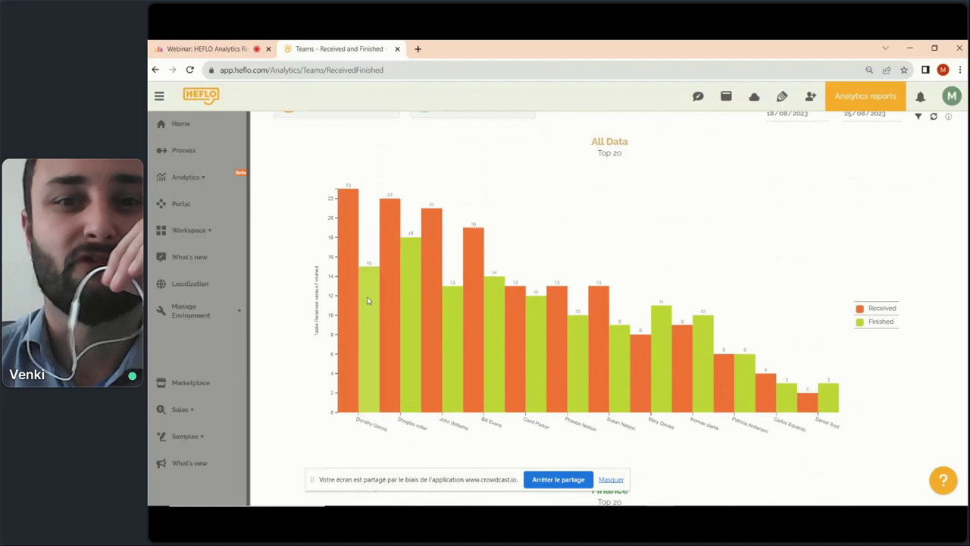
- Examine the Finance segment's Top 20 chart of received and finished tasks
scroll(368, 301, down, 6)
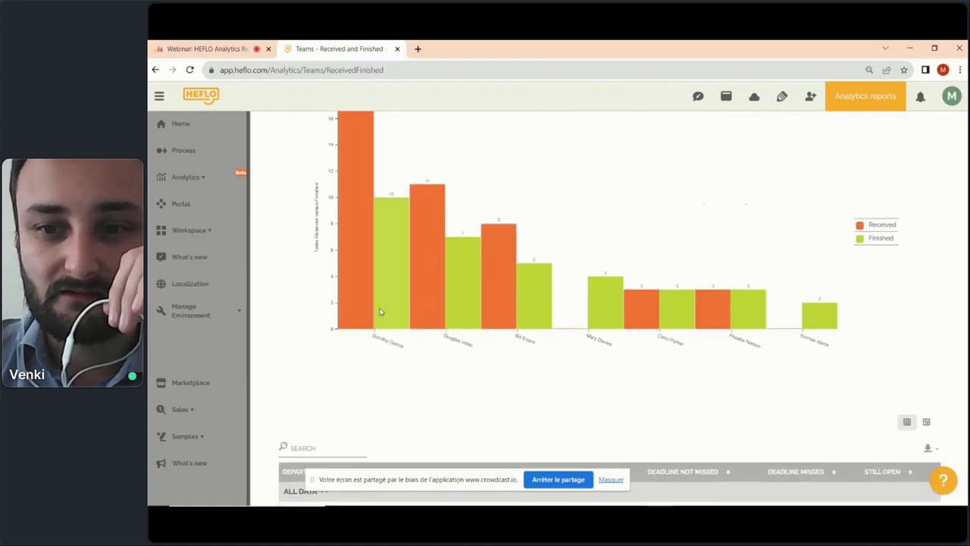
scroll(381, 311, down, 1)
scroll(381, 312, up, 4)
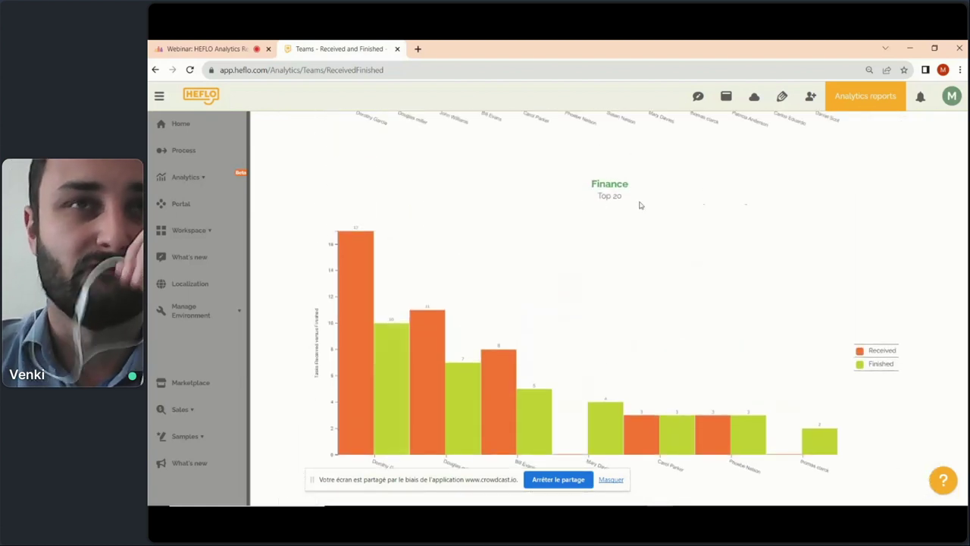
scroll(622, 235, down, 1)
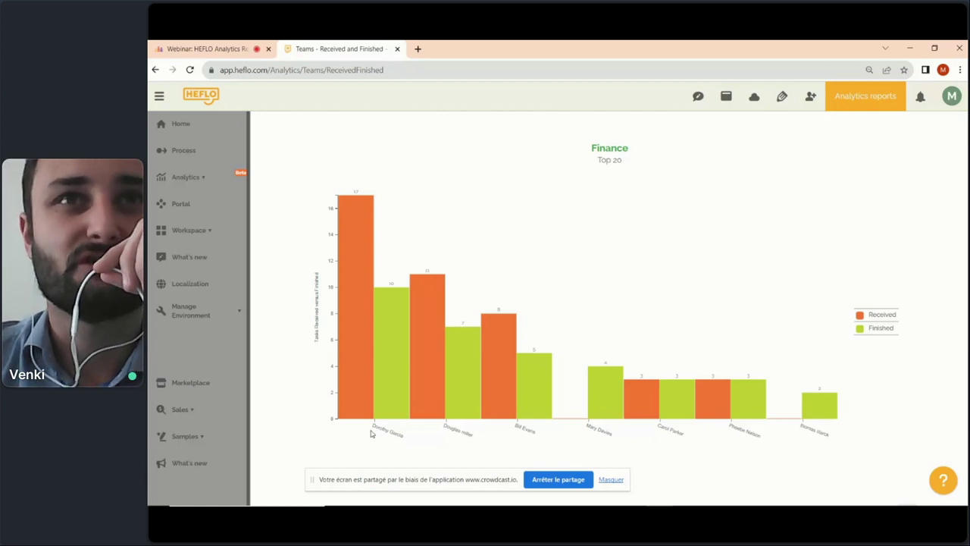
- Examine the report's table of received, finished, missed-deadline and still-open tasks by department and team member
scroll(372, 434, down, 3)
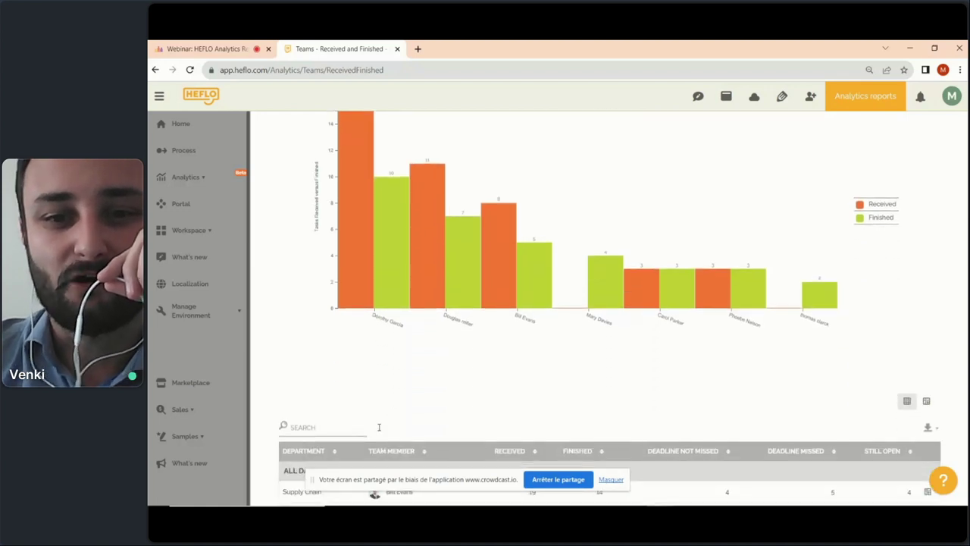
scroll(379, 432, down, 1)
scroll(472, 351, down, 1)
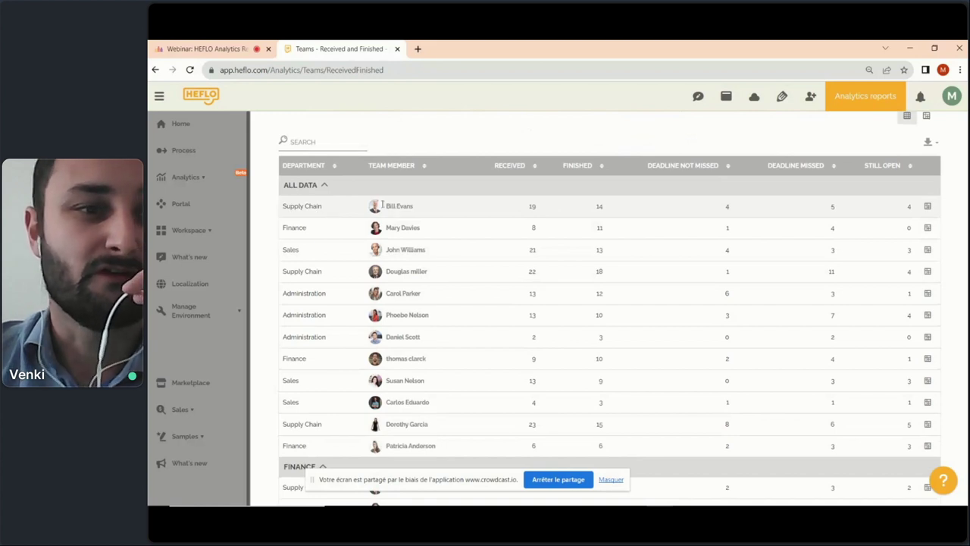
- View the Workspace entries, including Departments, and collapse the navigation sidebar to widen the report
click(208, 231)
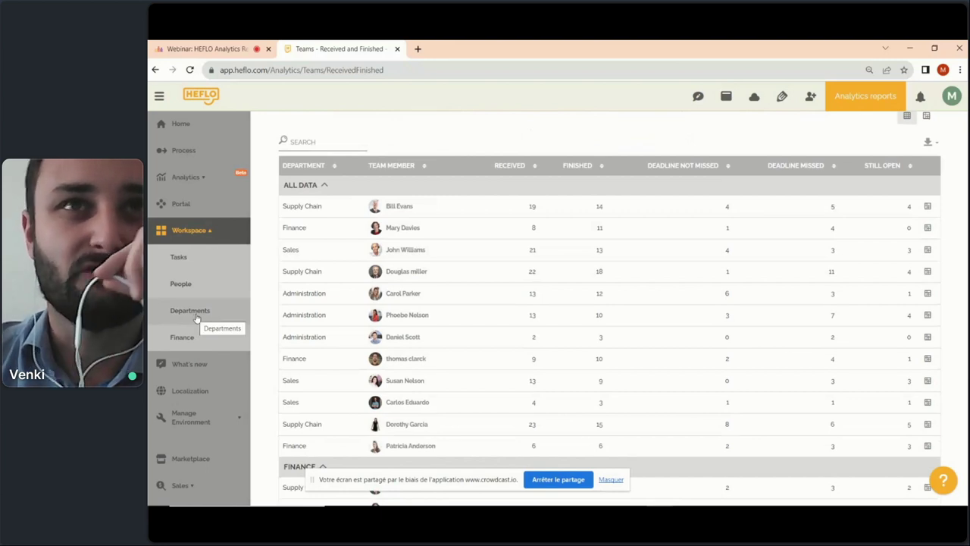
click(160, 97)
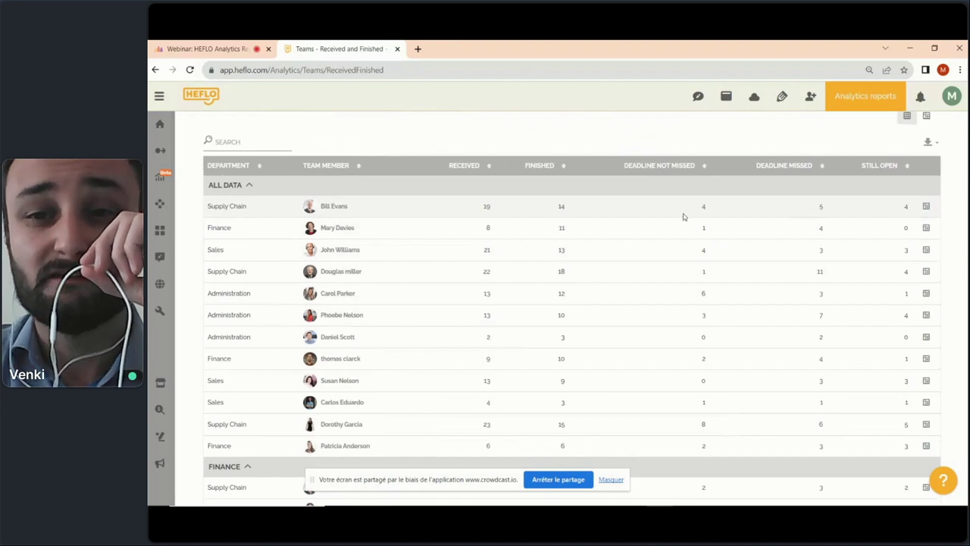
- Open the Teams Deadlines report and examine its All Data Top 20 chart and the table of missed and met deadlines
scroll(672, 219, up, 2)
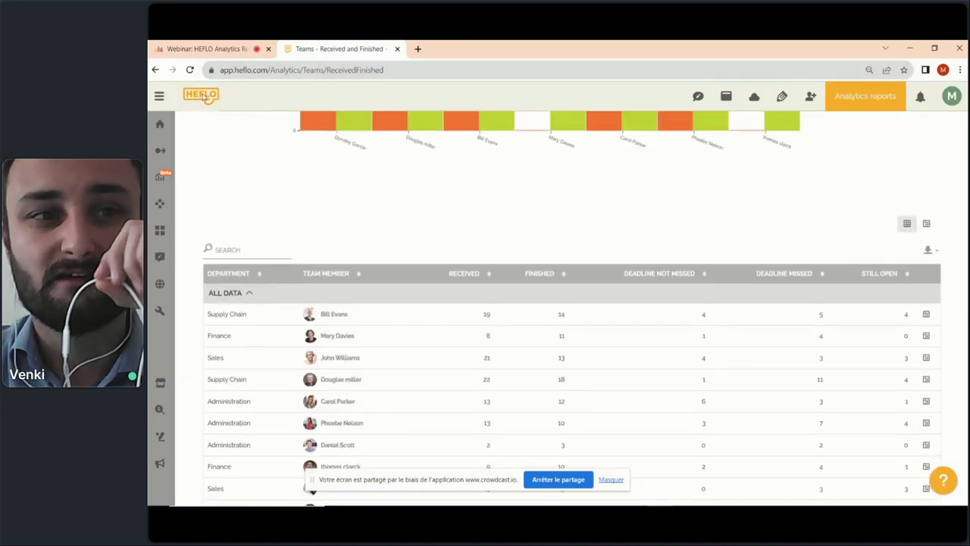
click(188, 179)
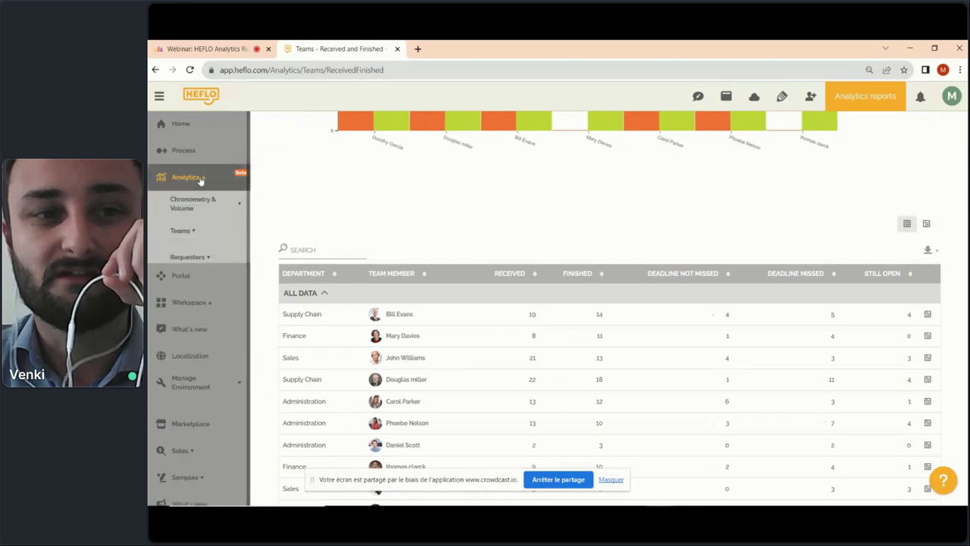
click(201, 235)
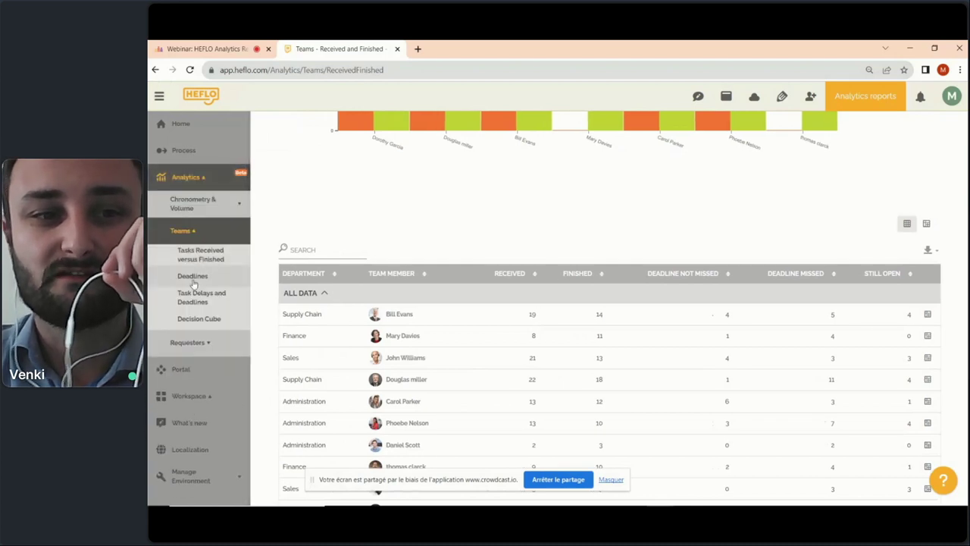
click(193, 277)
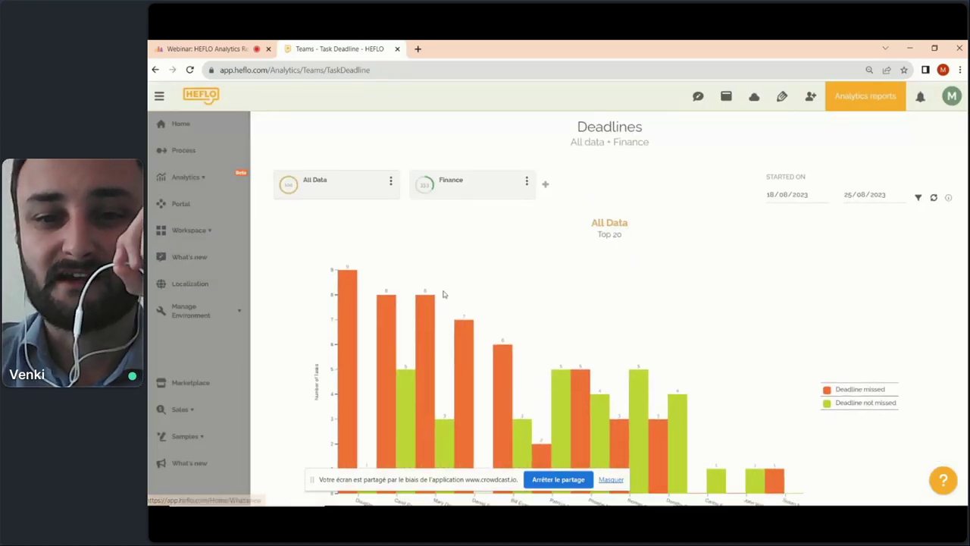
scroll(444, 293, down, 2)
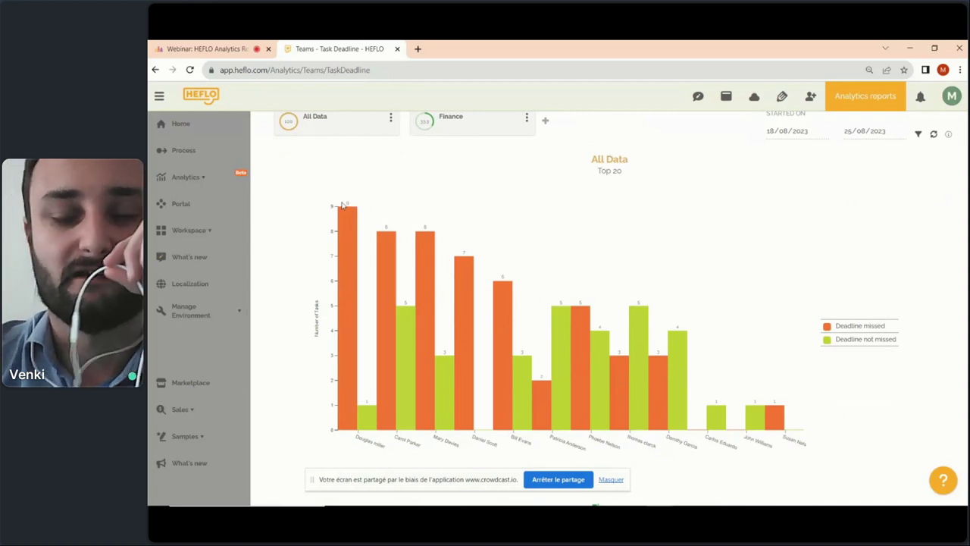
scroll(345, 203, down, 10)
scroll(353, 198, down, 5)
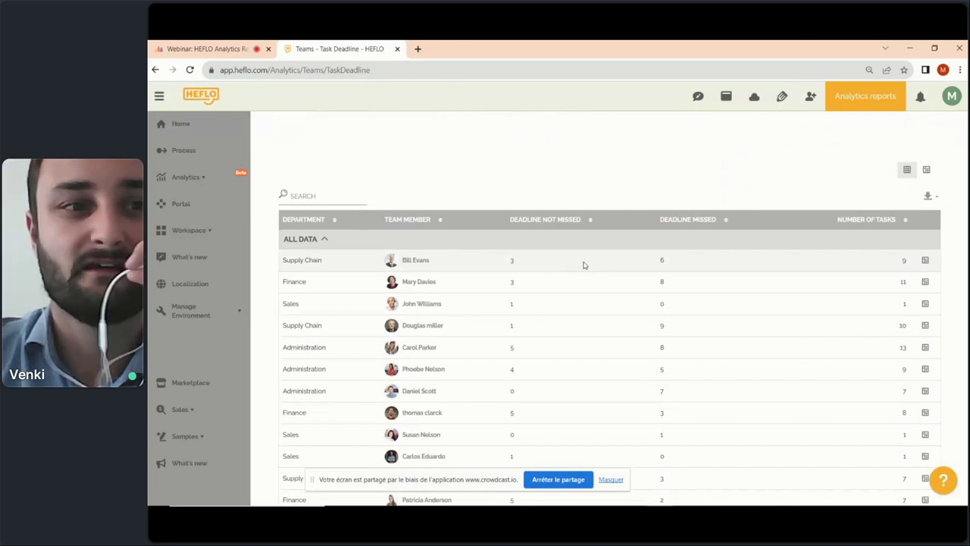
- Open the Teams Task Delays and Deadlines report and examine its All Data Top 20 chart
click(195, 180)
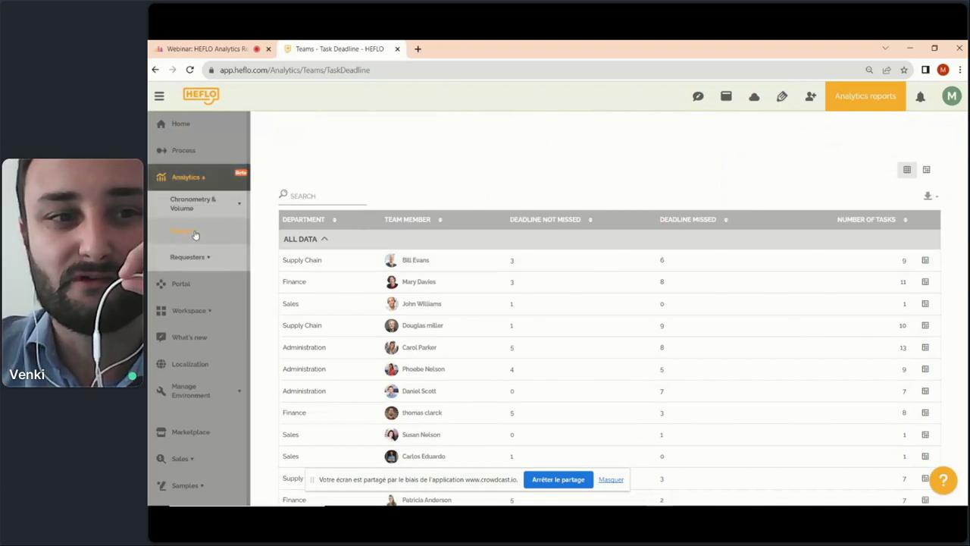
click(195, 231)
click(194, 299)
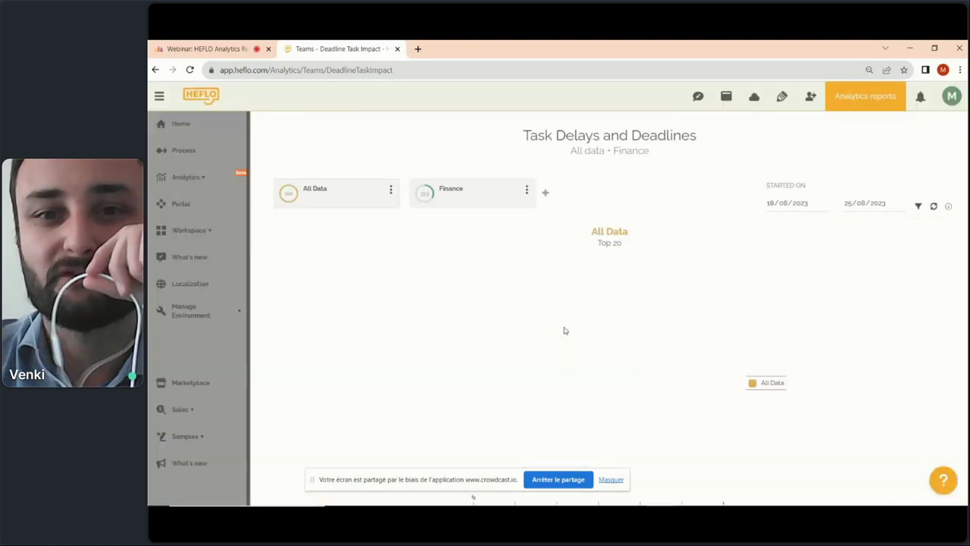
scroll(548, 336, down, 1)
scroll(547, 335, down, 1)
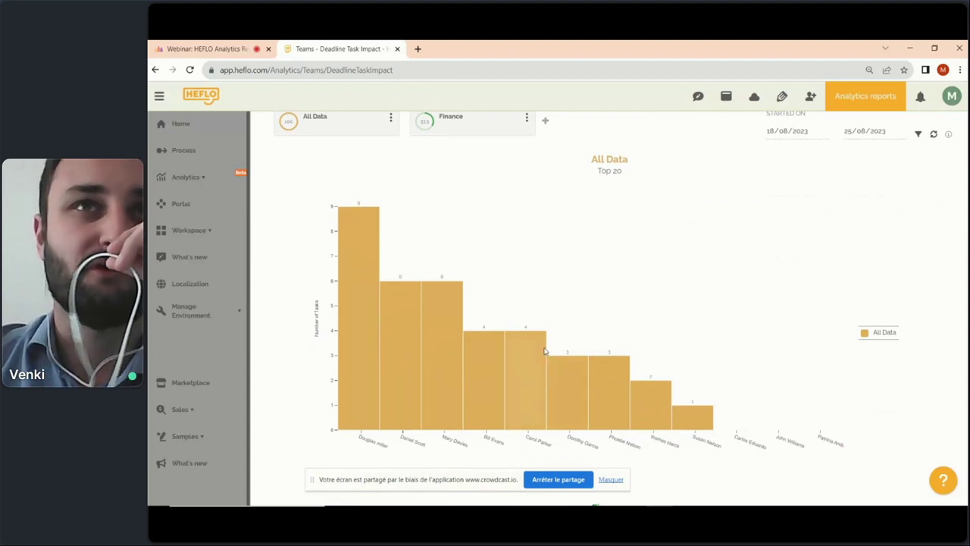
- Review the table of task numbers and percentage of total per team member, along with the Finance segment's Top 20 chart
scroll(544, 351, down, 9)
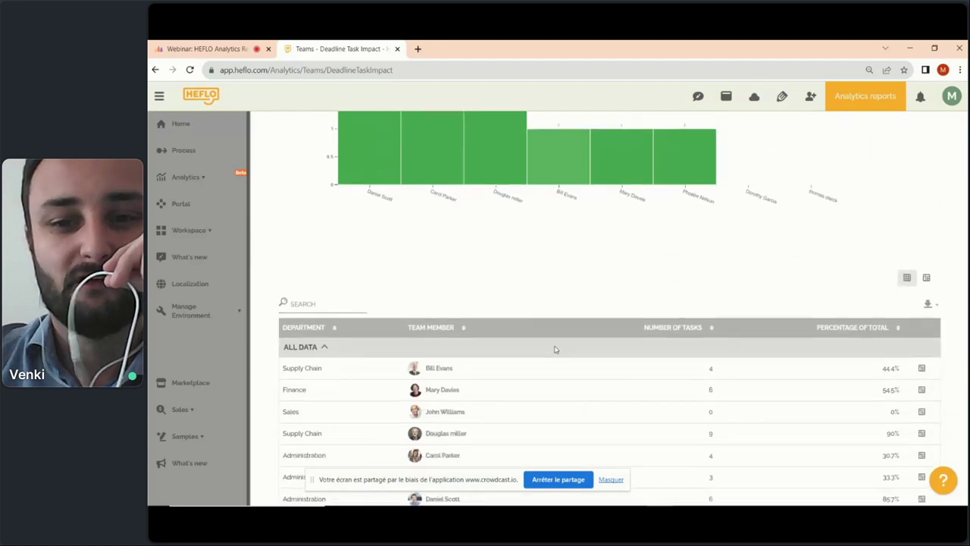
scroll(554, 350, down, 3)
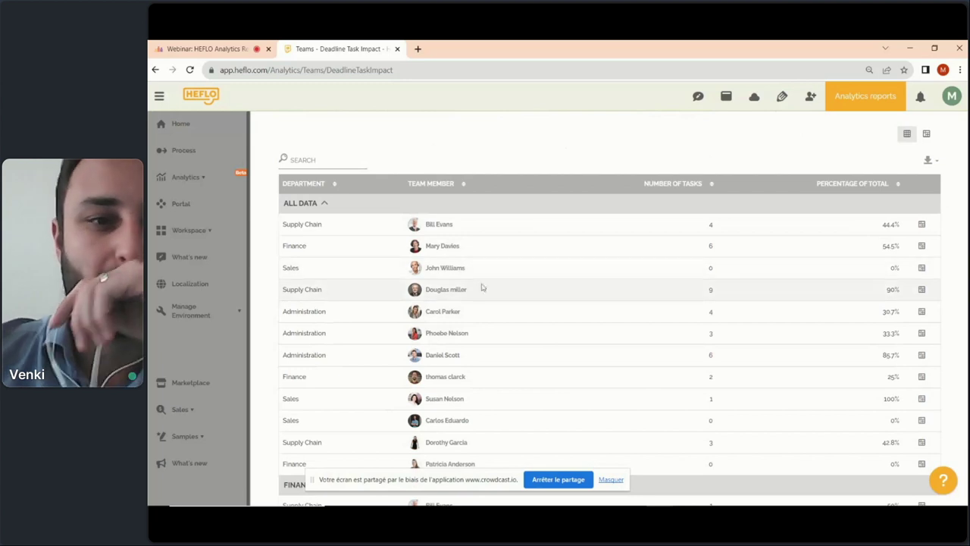
scroll(401, 285, up, 5)
scroll(332, 236, up, 4)
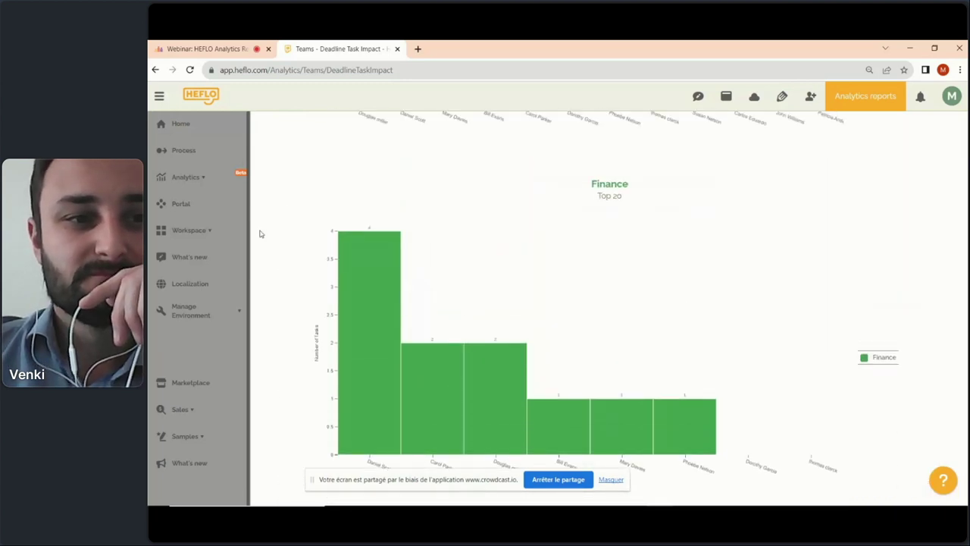
- Open the Requesters Ranking report and examine the number of requests per requester for All Data and Finance
click(189, 179)
click(196, 256)
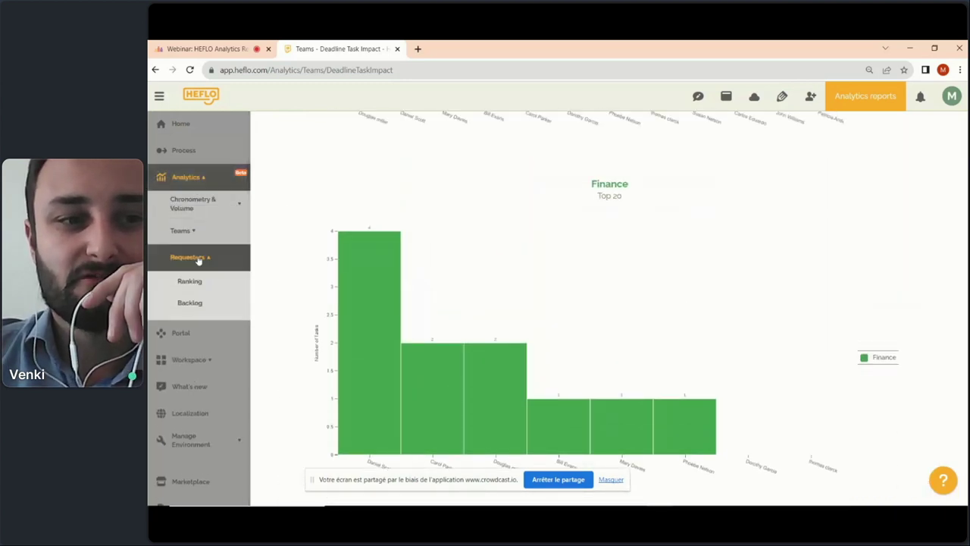
click(194, 282)
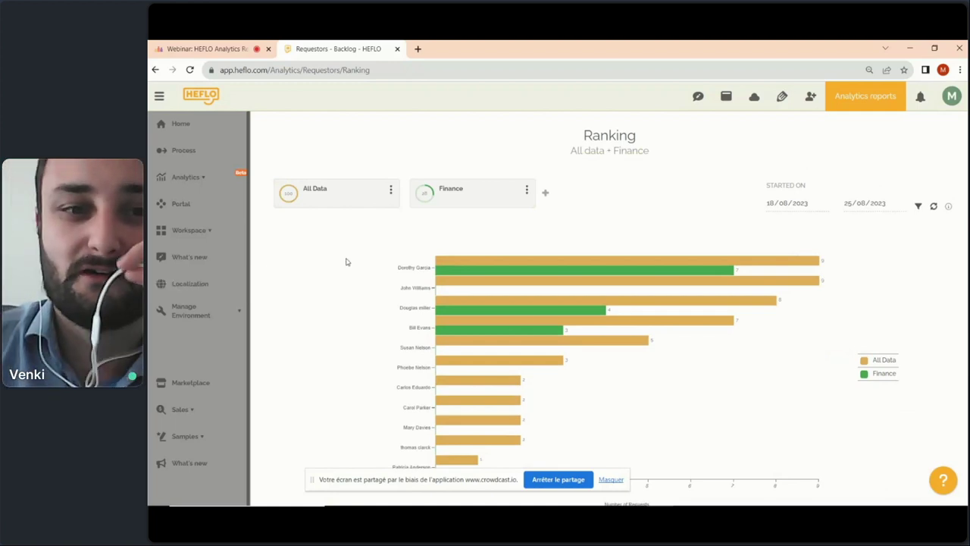
drag(398, 270, 423, 381)
click(376, 341)
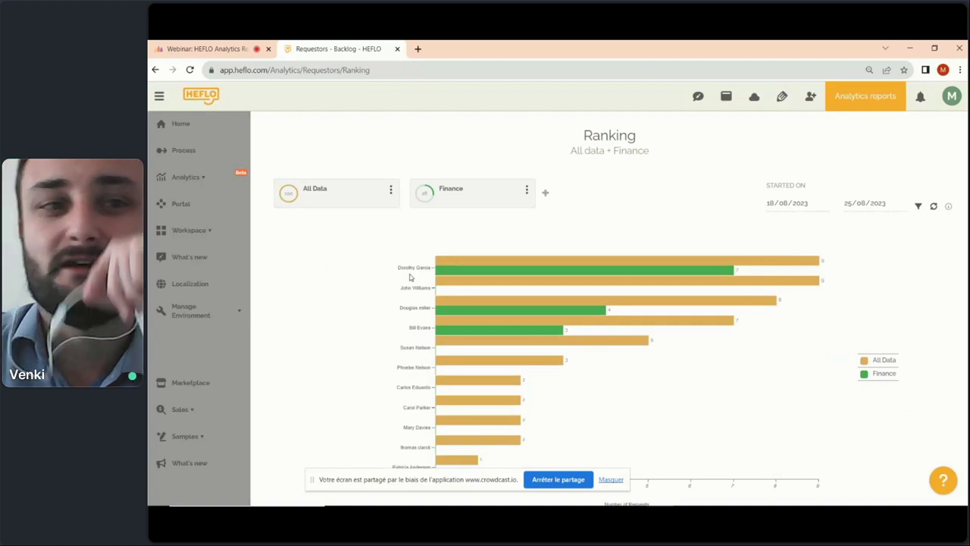
scroll(359, 270, down, 1)
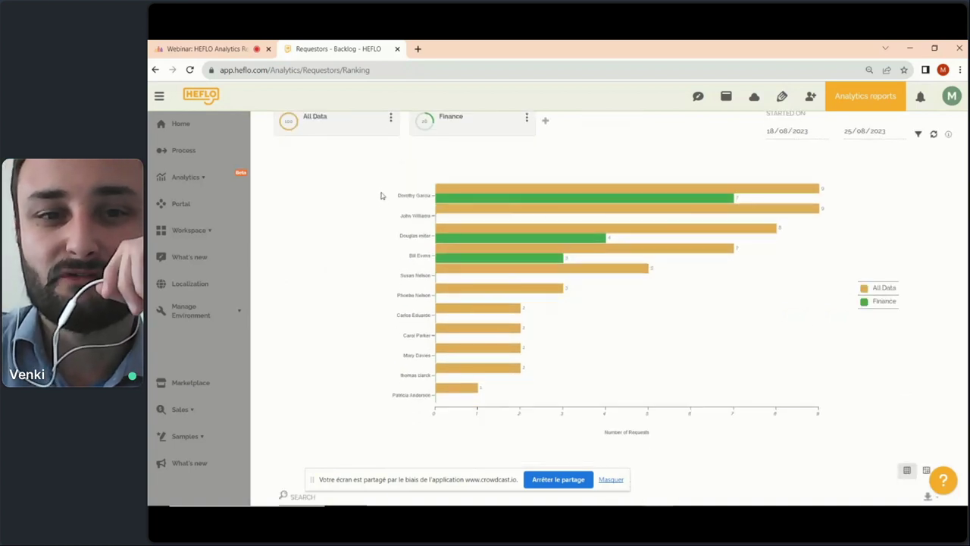
- Open the Requesters Backlog report and examine the chart of open requests per requester for All Data and Finance
click(199, 181)
click(196, 257)
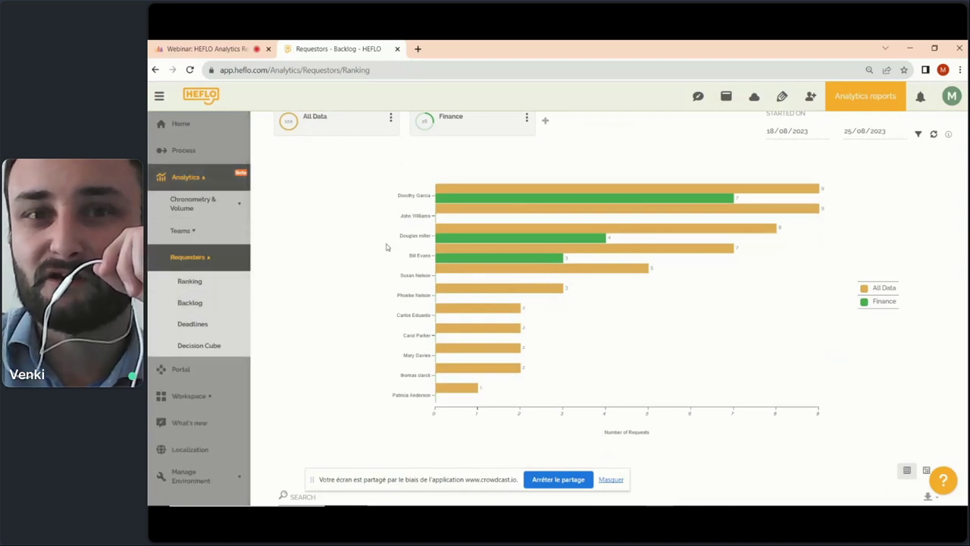
scroll(394, 273, down, 1)
scroll(384, 301, up, 2)
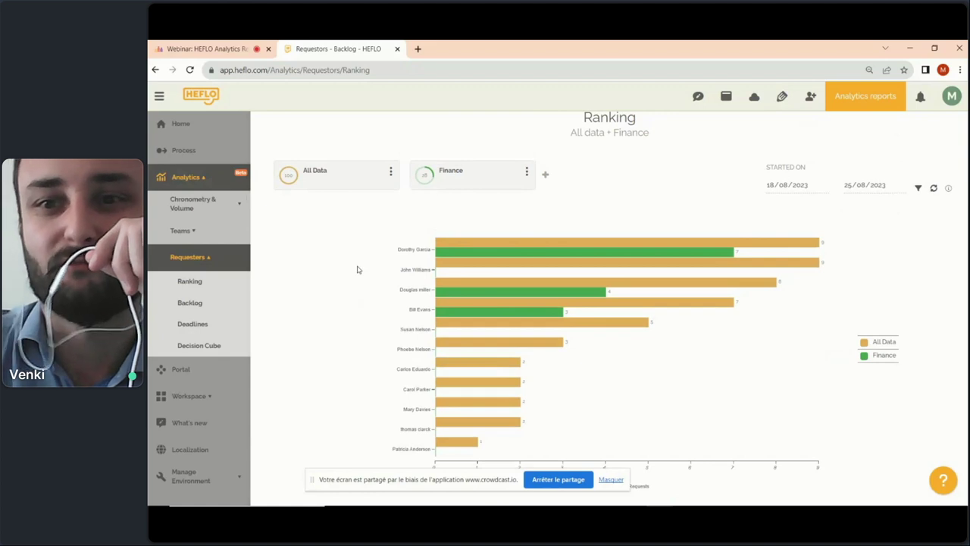
click(205, 303)
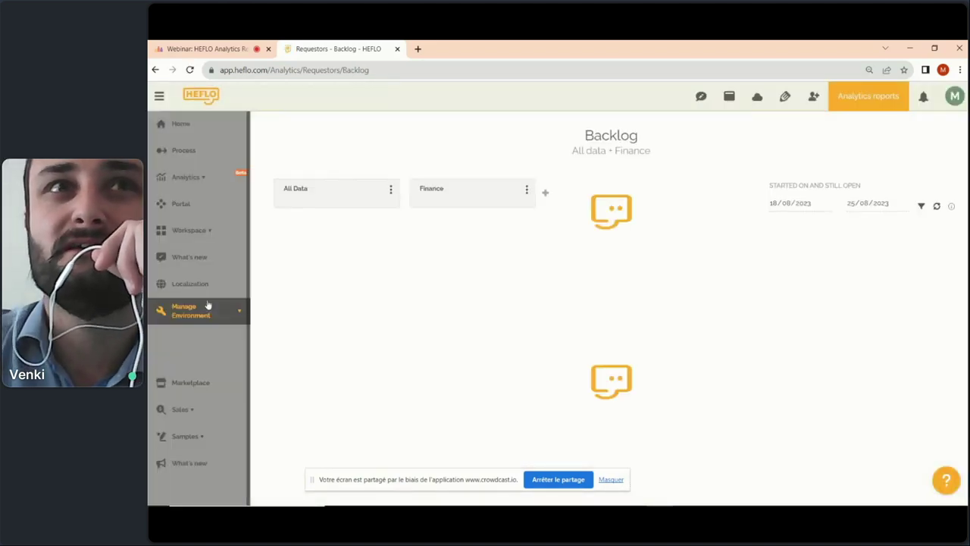
scroll(363, 345, down, 2)
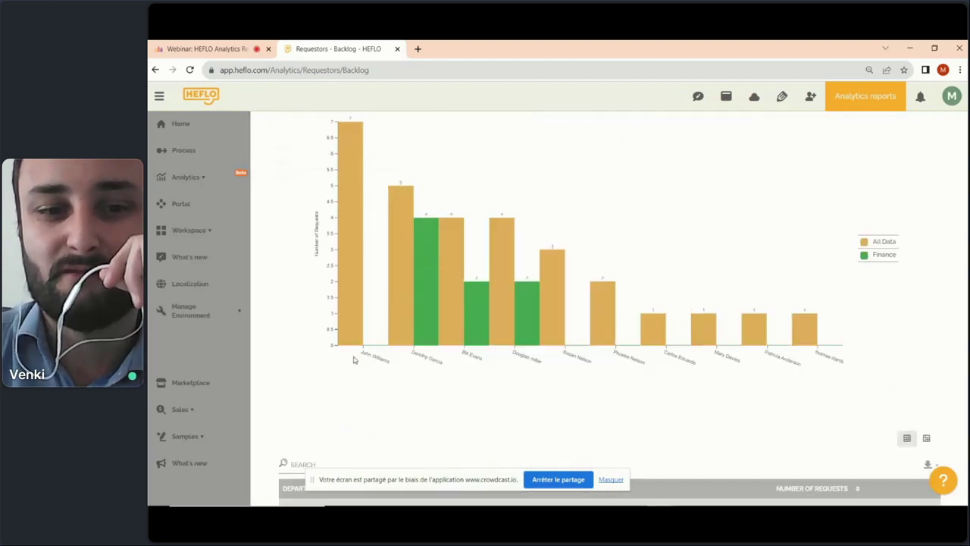
drag(353, 359, 415, 363)
click(415, 363)
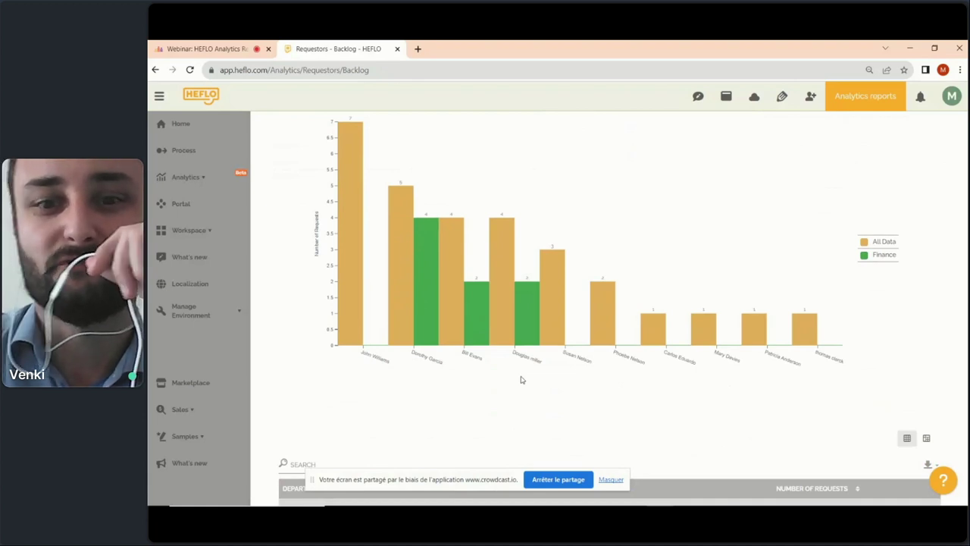
- View the backlog evolution chart of the first Sales requester in the All Data table, and close it
scroll(541, 356, down, 4)
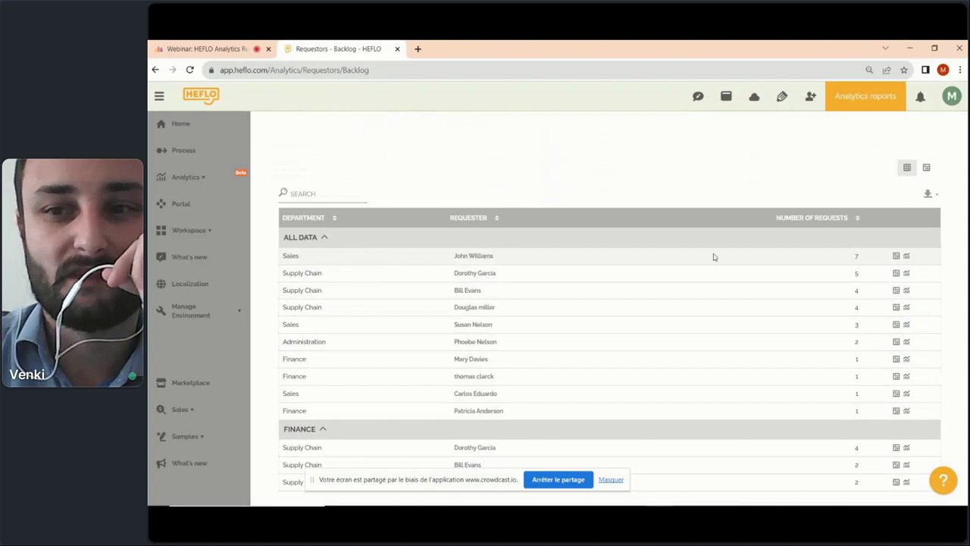
click(908, 257)
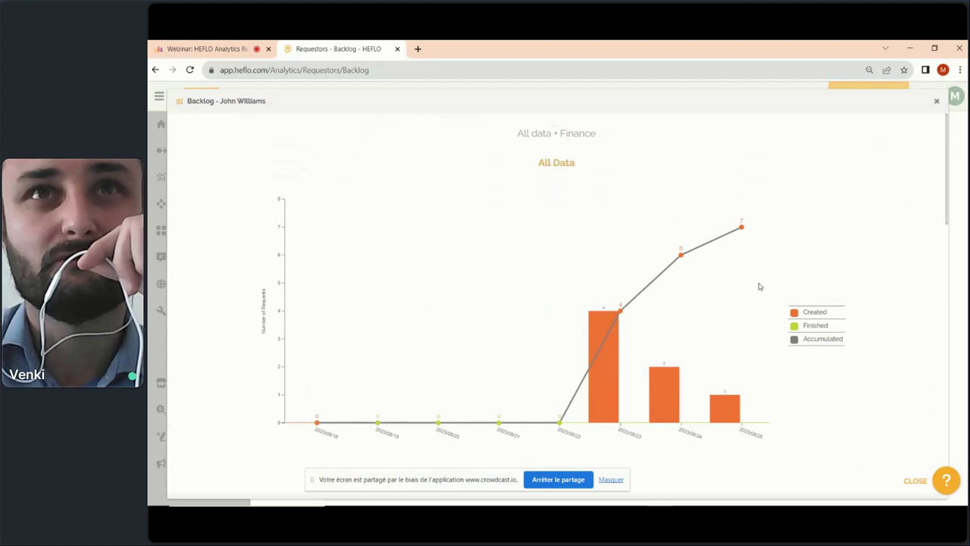
click(939, 101)
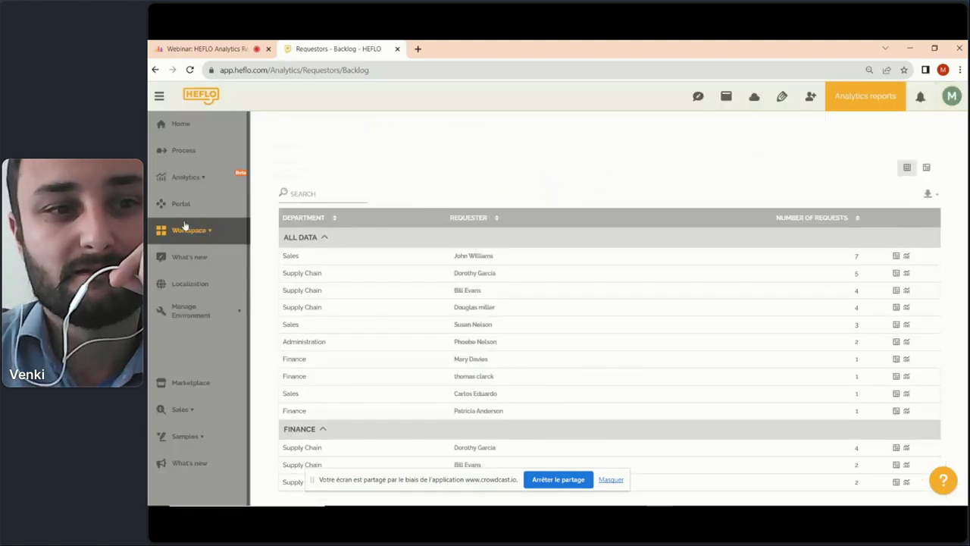
- Open the Requesters Deadlines report and examine its All Data Top 20 chart of met and missed deadlines
click(203, 181)
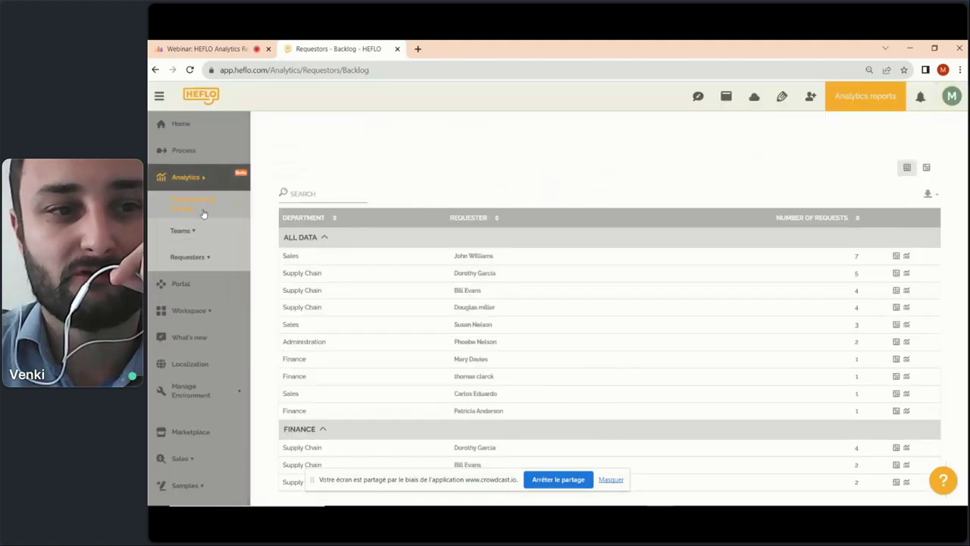
click(199, 261)
click(198, 326)
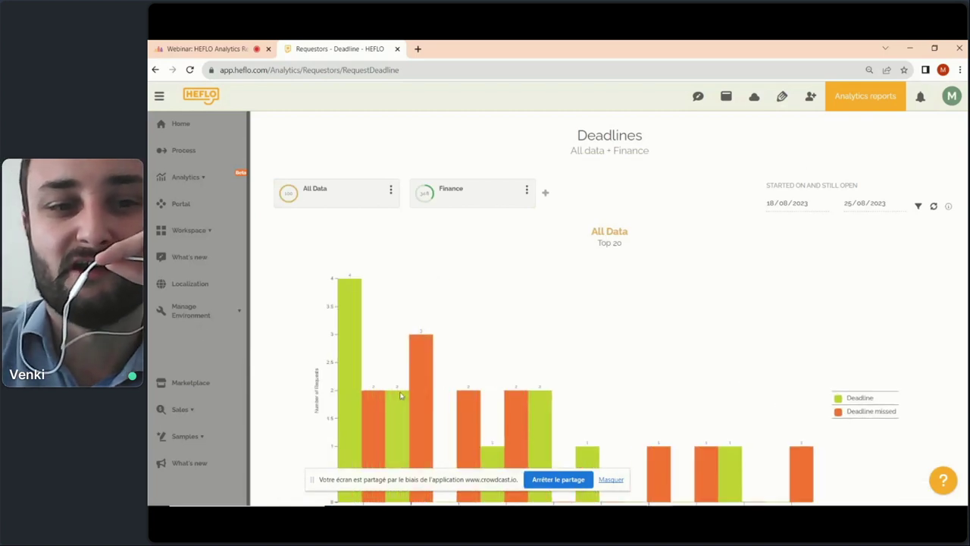
scroll(400, 395, down, 2)
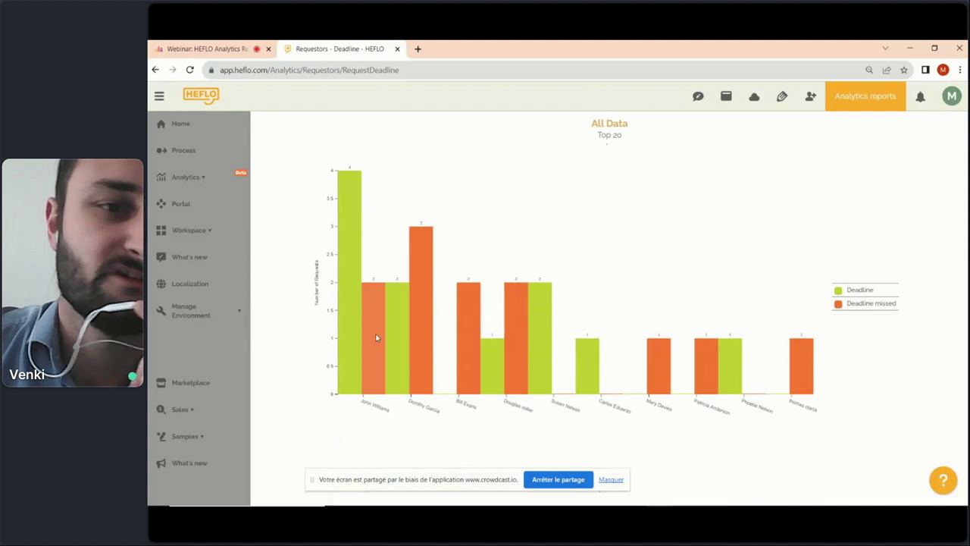
- Review the Finance Top 20 deadline chart and the table of met and missed deadlines by department and requester
scroll(379, 336, down, 7)
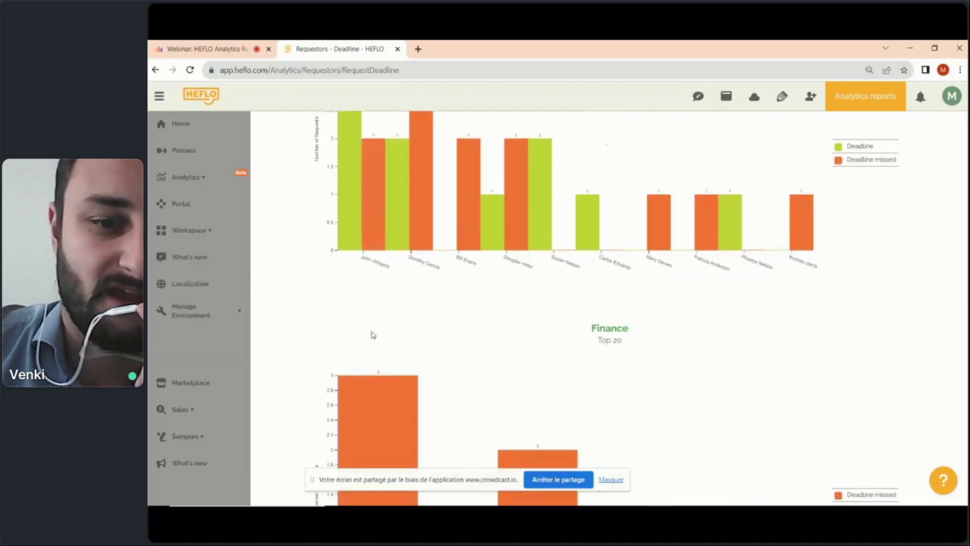
scroll(384, 335, down, 2)
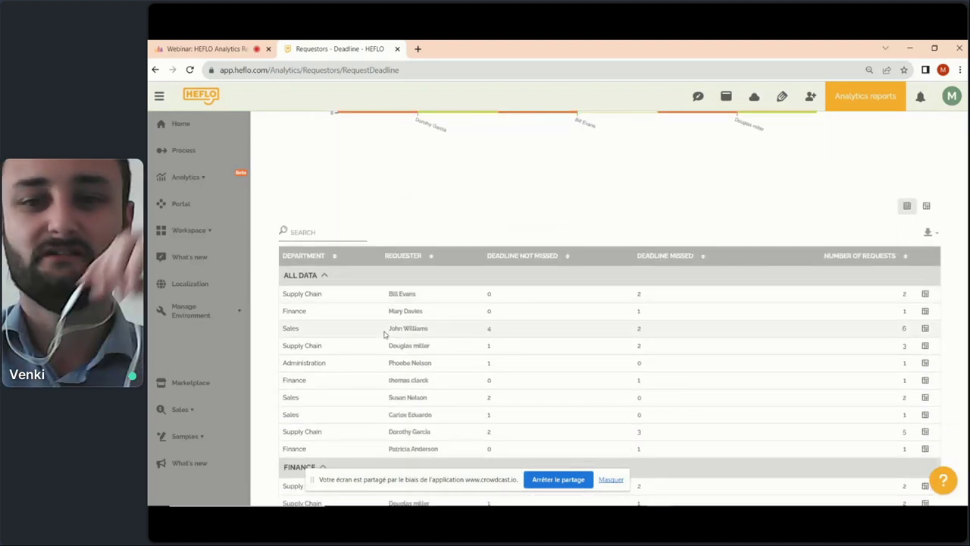
scroll(386, 335, down, 1)
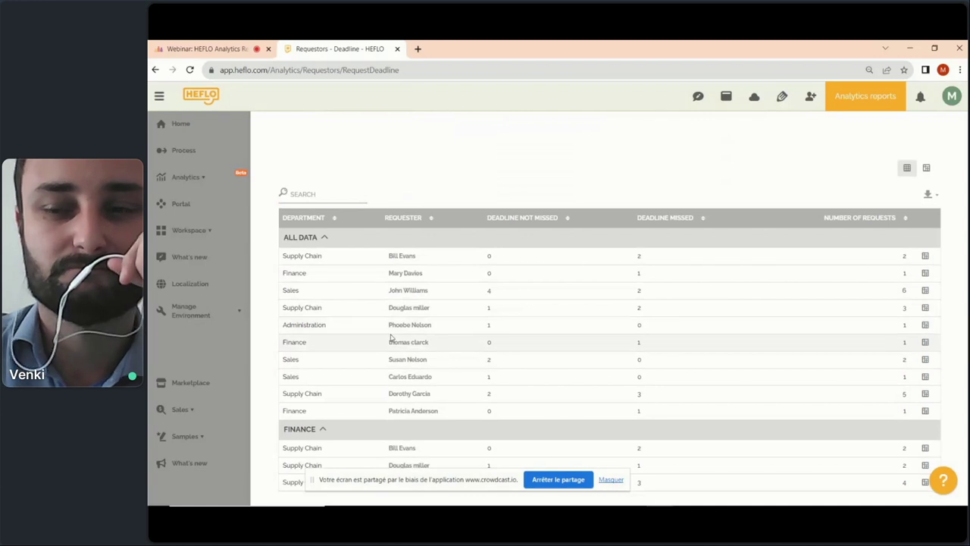
scroll(392, 339, up, 10)
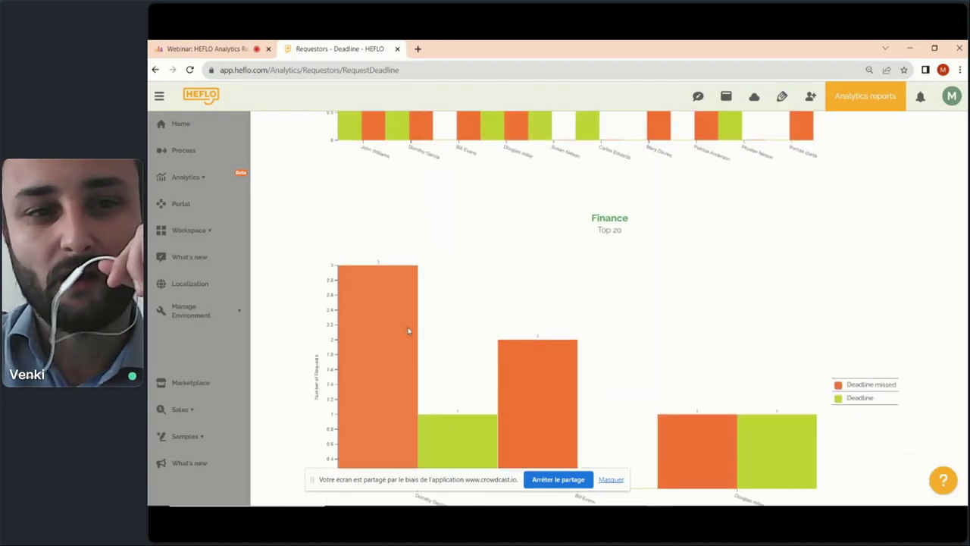
scroll(408, 331, up, 3)
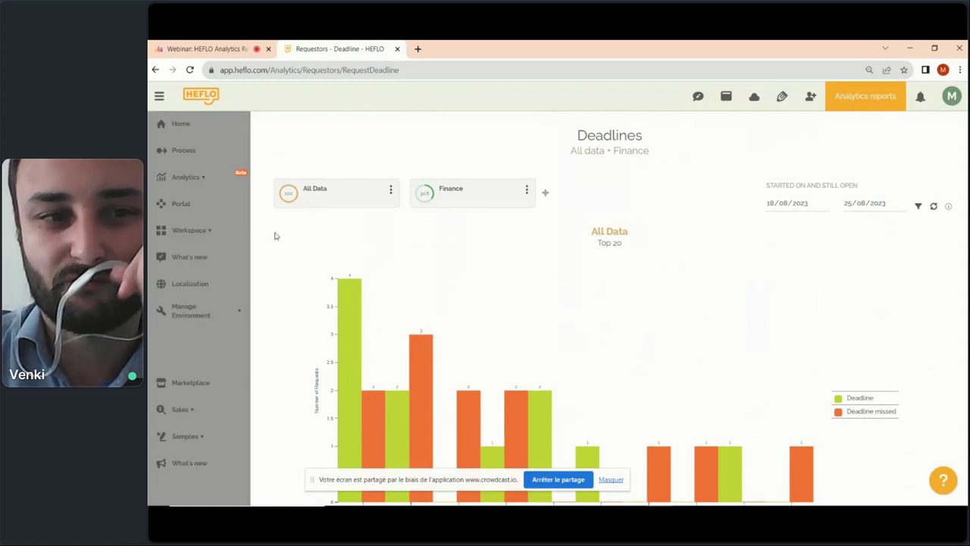
- Open the Finance workspace dashboard and view its Deadline missed and Process charts and the Work Items table
click(202, 233)
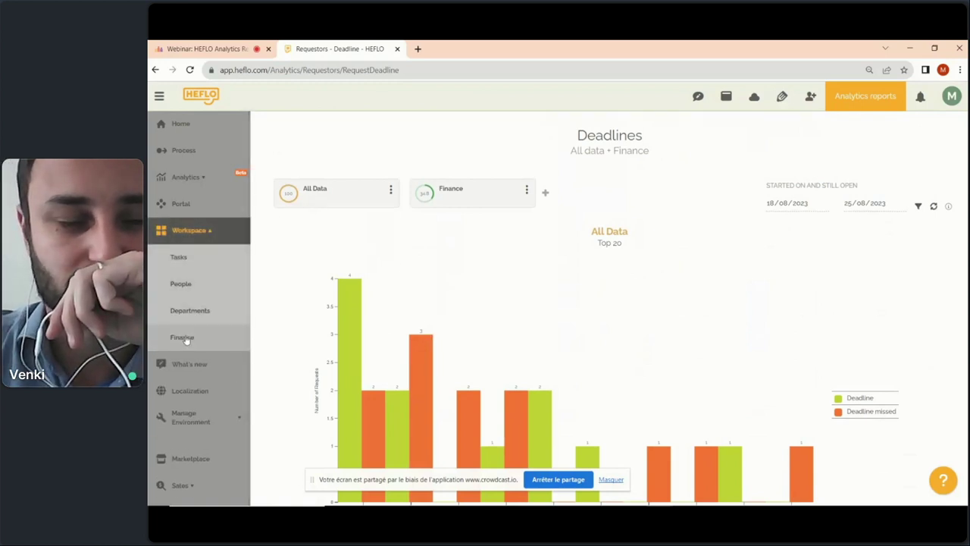
click(188, 338)
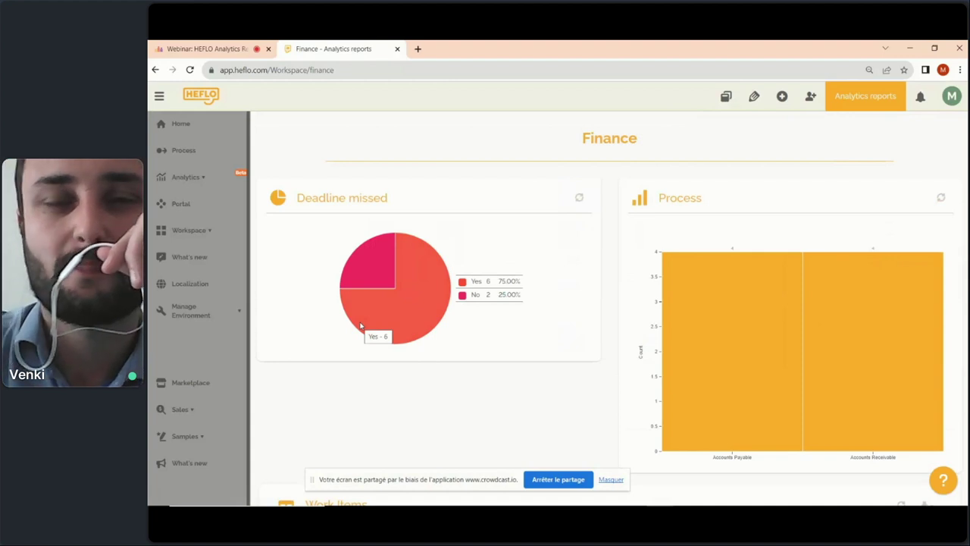
scroll(390, 322, down, 5)
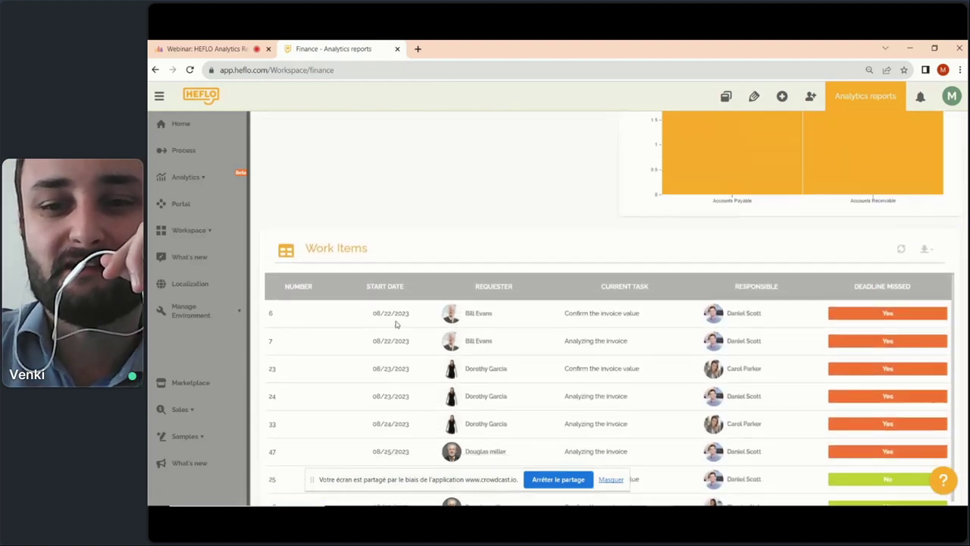
- Switch the Finance workspace to edit mode and add an Analytics Report widget below the Work Items table
click(754, 96)
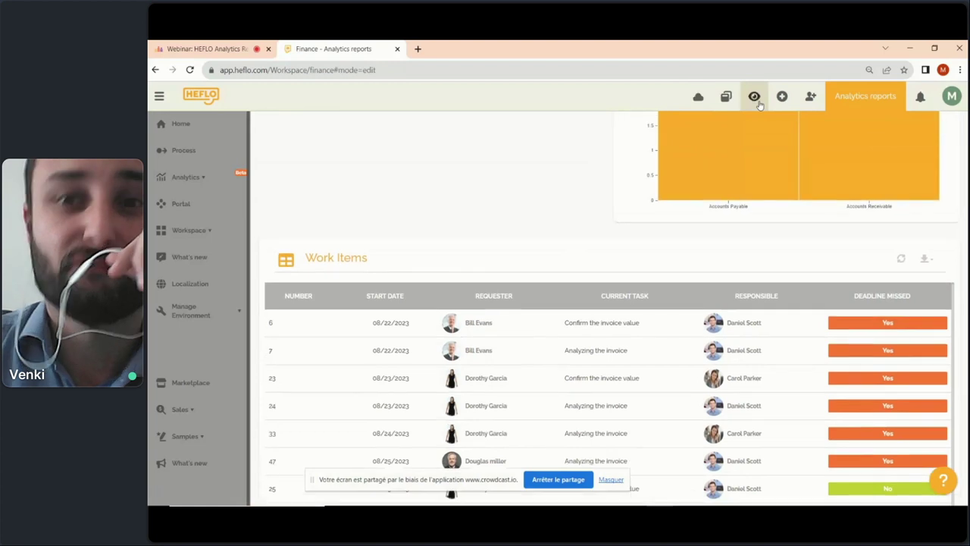
scroll(538, 230, down, 3)
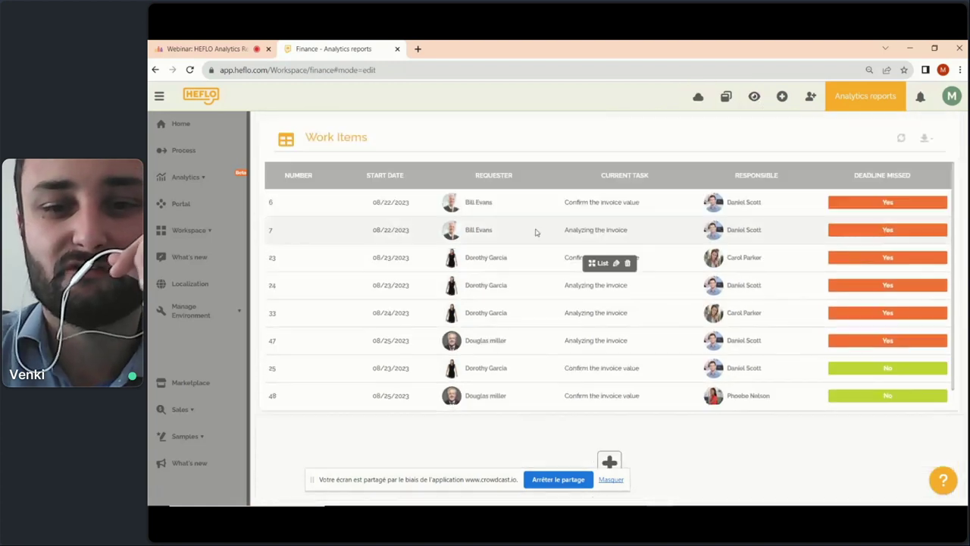
drag(491, 485, 448, 497)
click(609, 457)
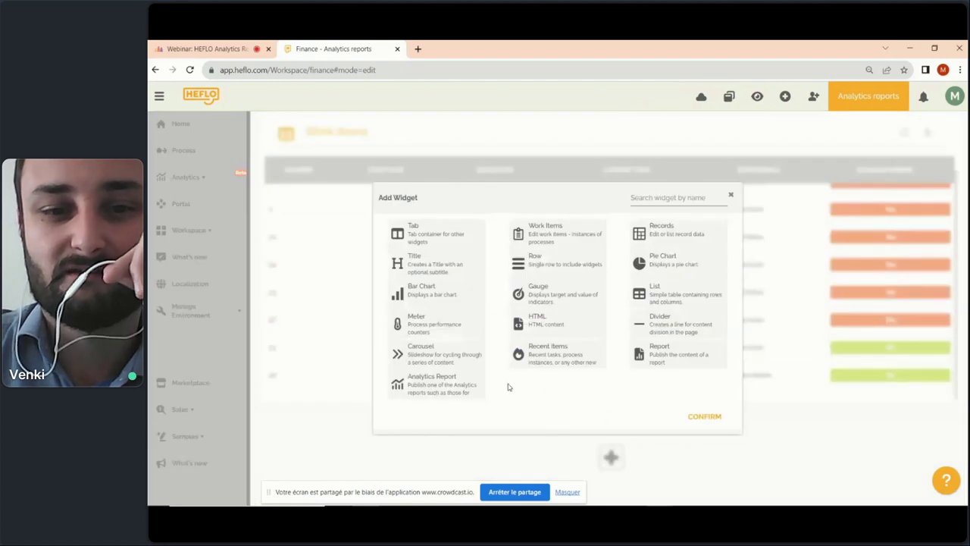
click(444, 387)
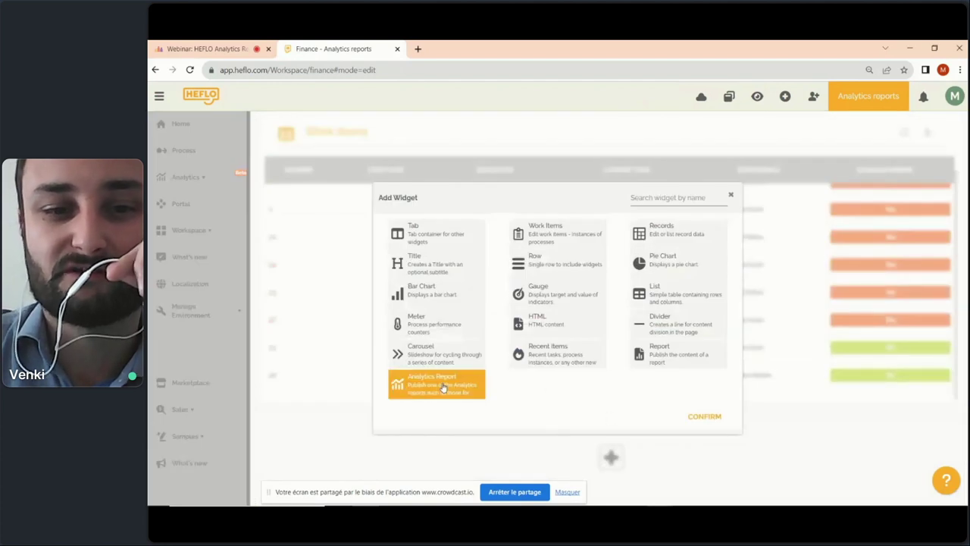
click(705, 417)
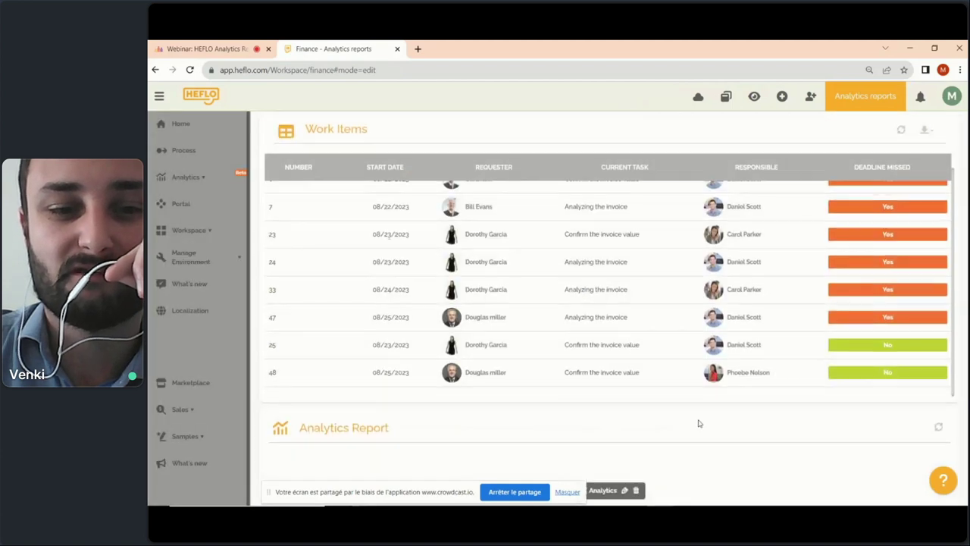
scroll(698, 423, down, 2)
scroll(698, 423, down, 1)
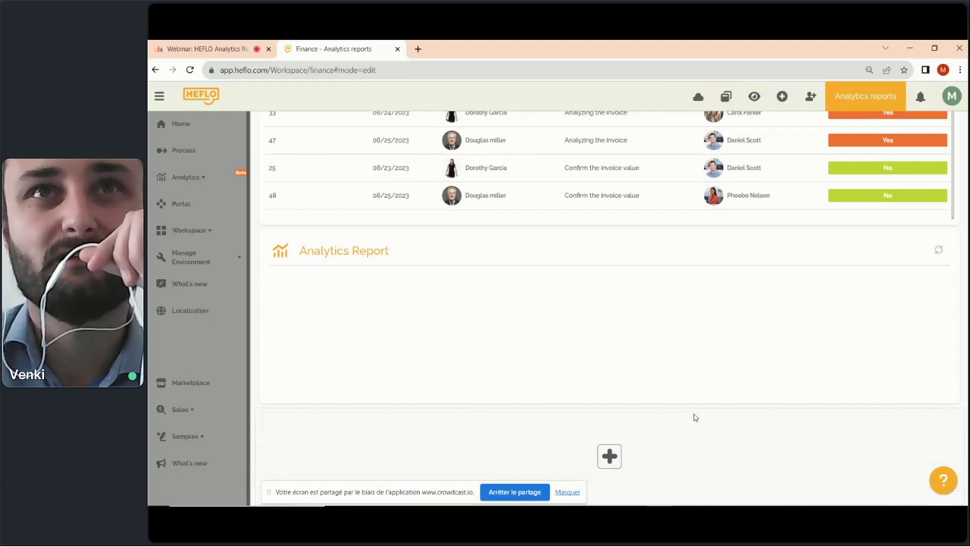
scroll(732, 333, up, 2)
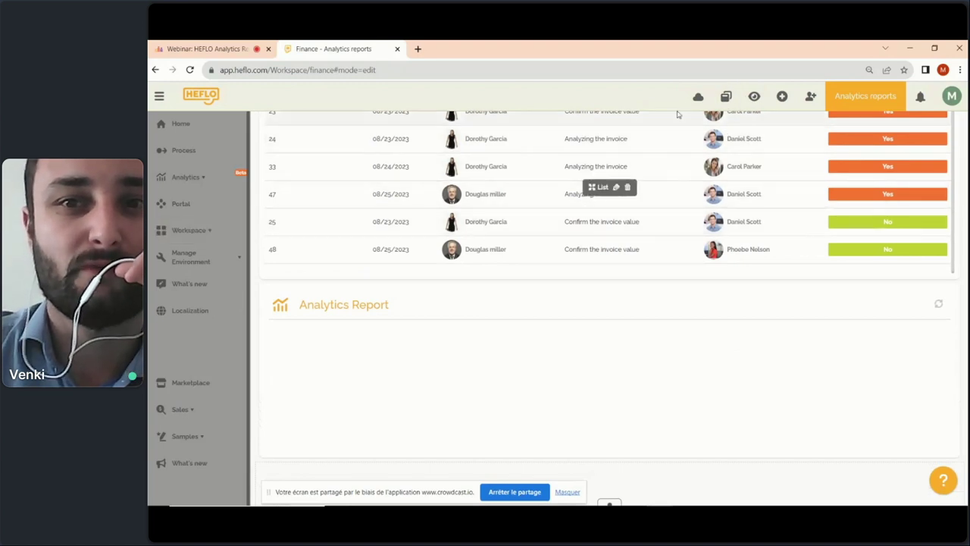
scroll(595, 199, up, 1)
scroll(629, 204, down, 2)
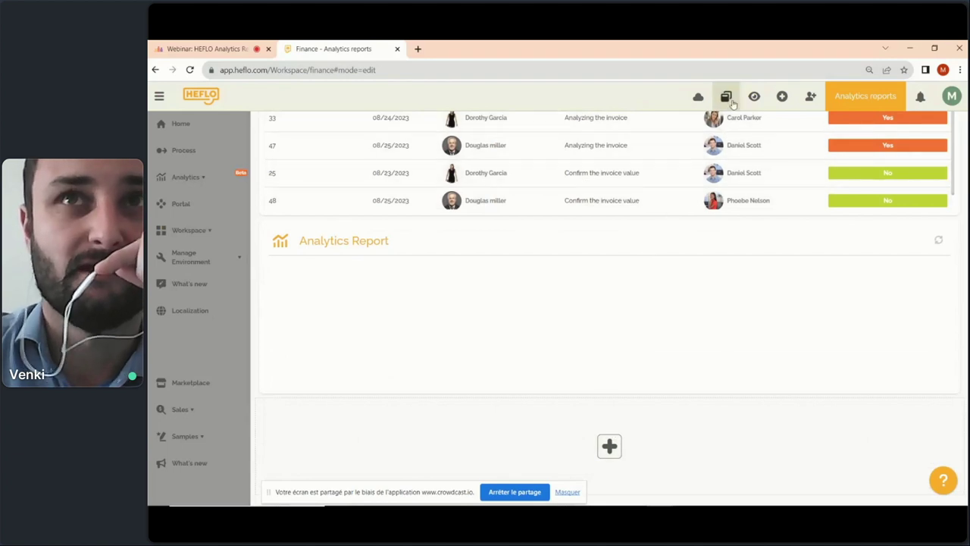
- Set the Analytics Report widget's report to Chronometry & Volume - Process Lead Time and its segmentation to Finance
click(623, 306)
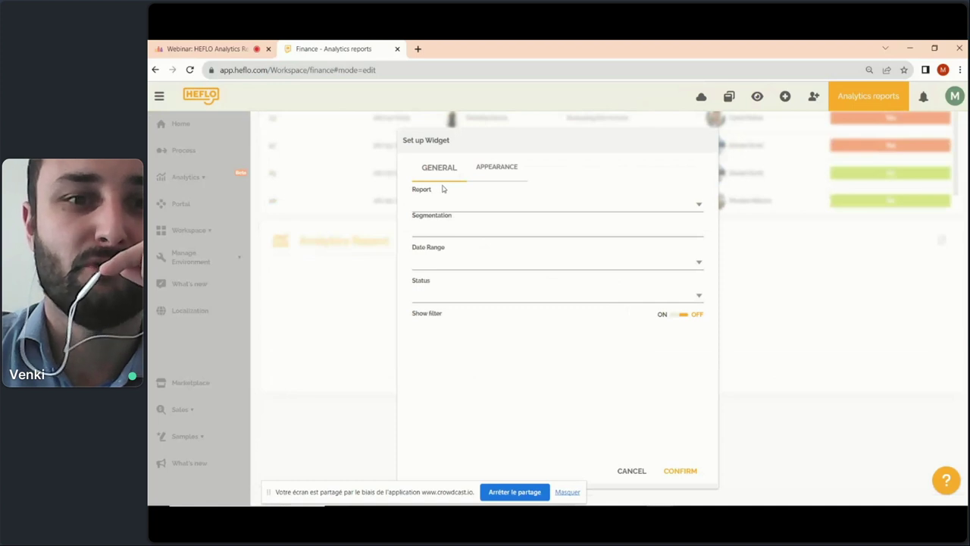
click(460, 205)
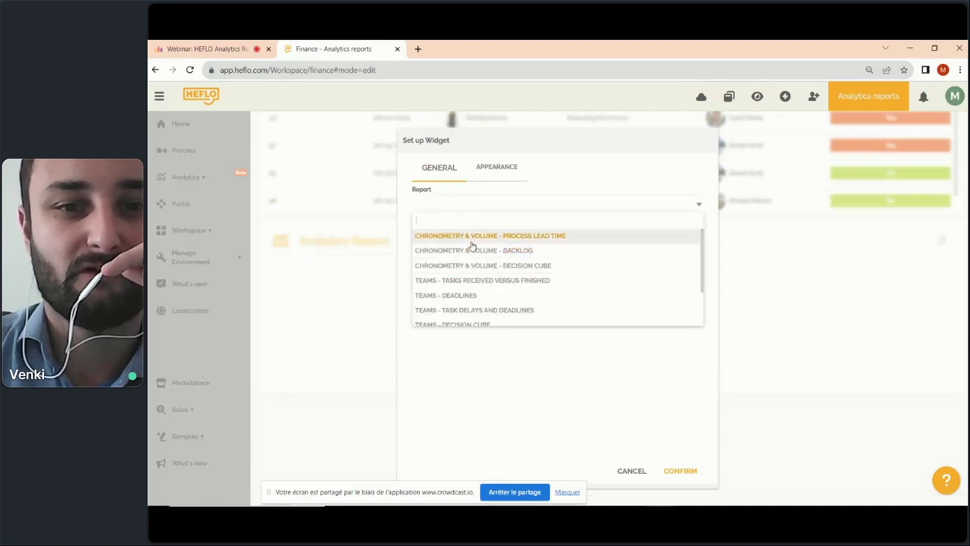
click(472, 236)
click(472, 237)
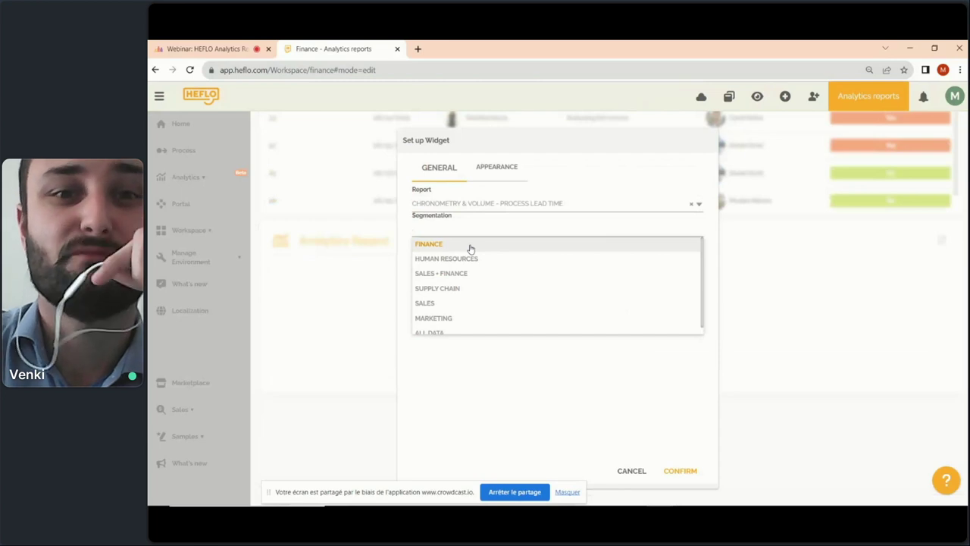
click(462, 245)
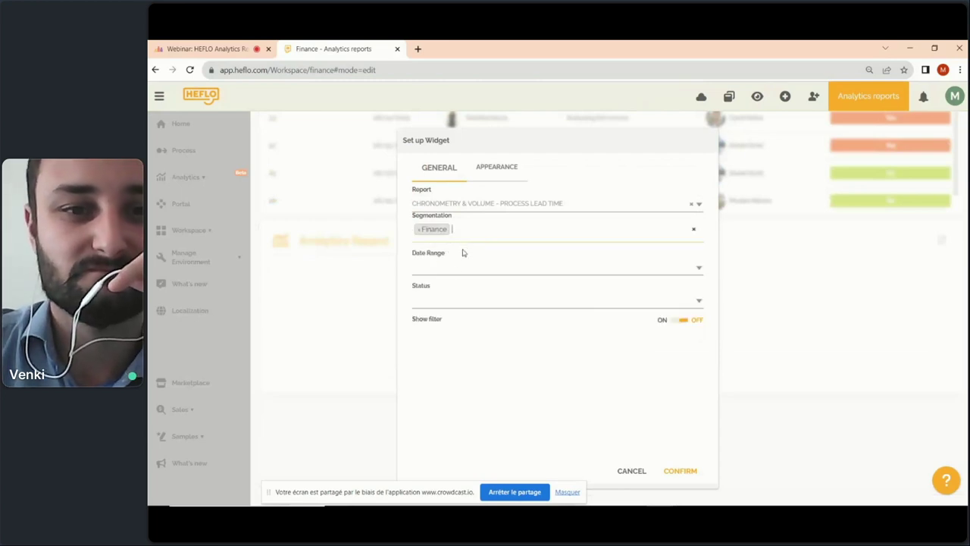
- Look through the widget's date range and status options, and discard the widget setup
click(459, 272)
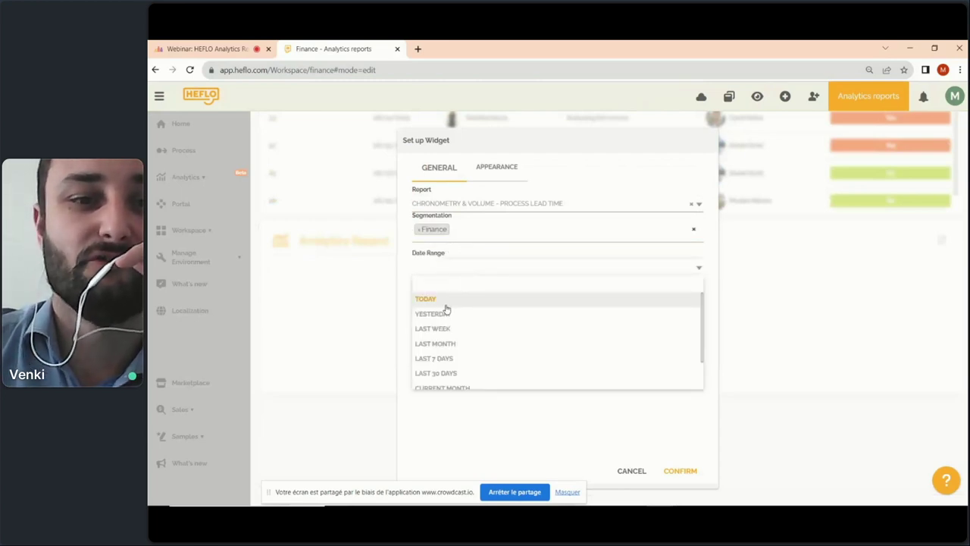
scroll(447, 354, down, 2)
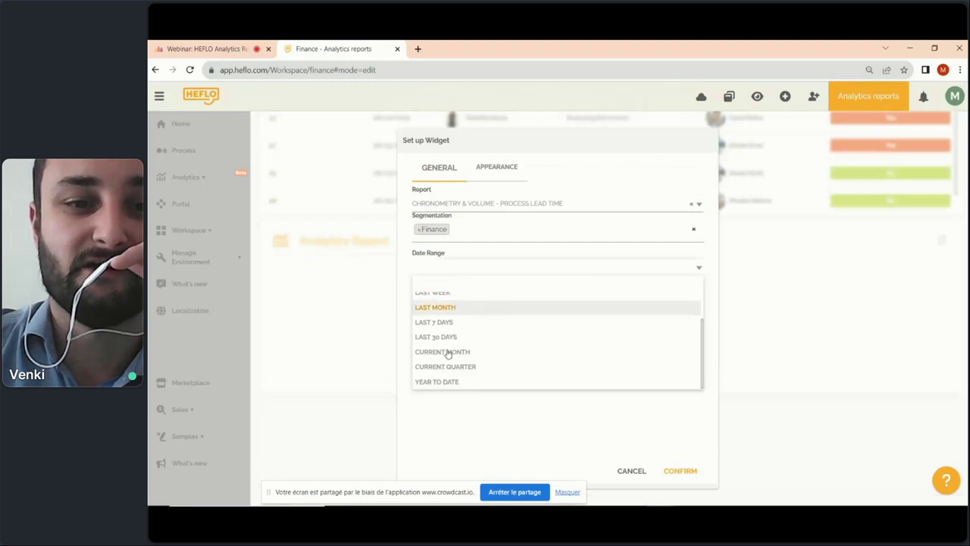
scroll(448, 354, up, 1)
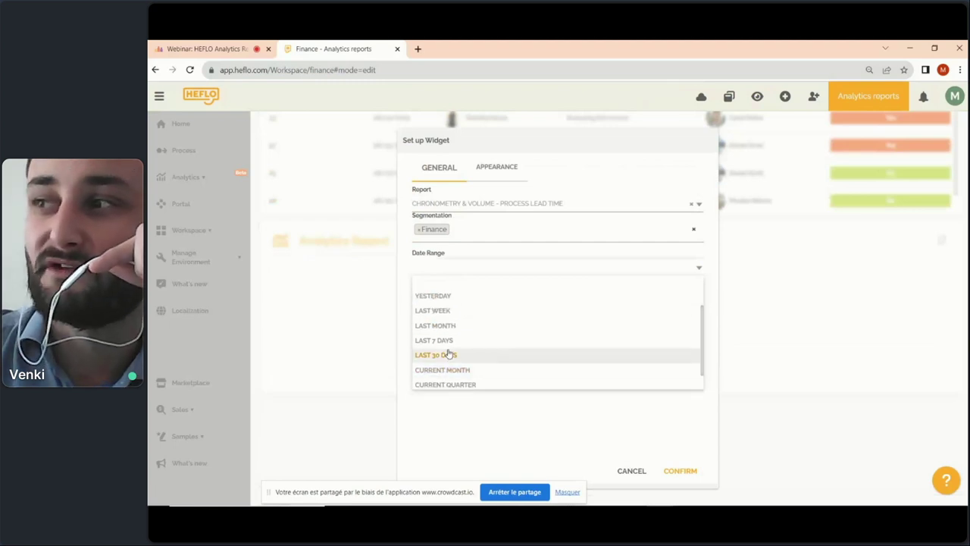
scroll(455, 345, down, 1)
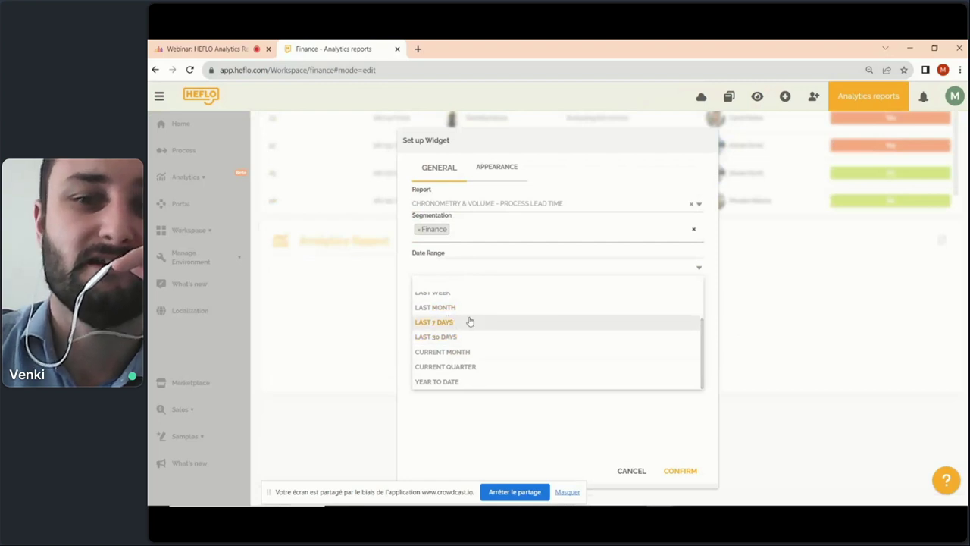
click(710, 298)
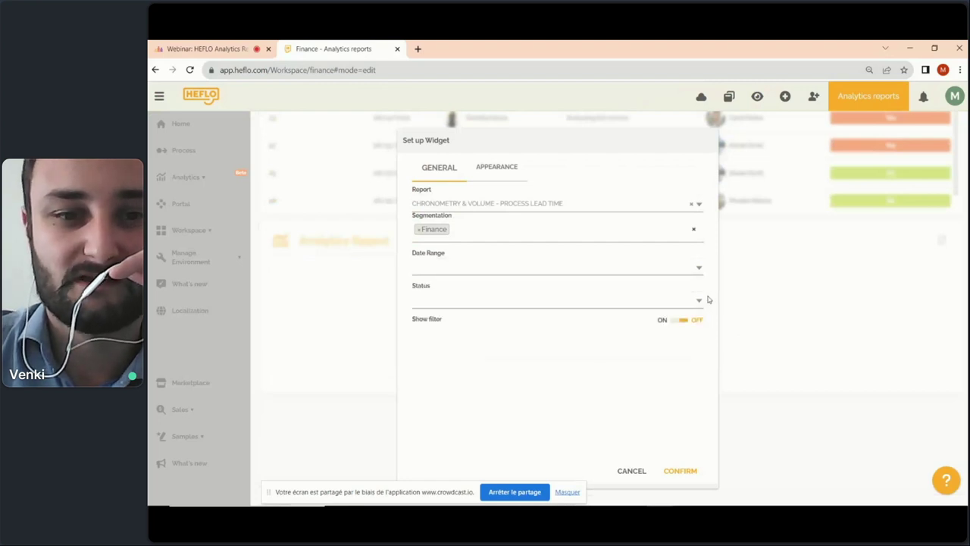
click(551, 300)
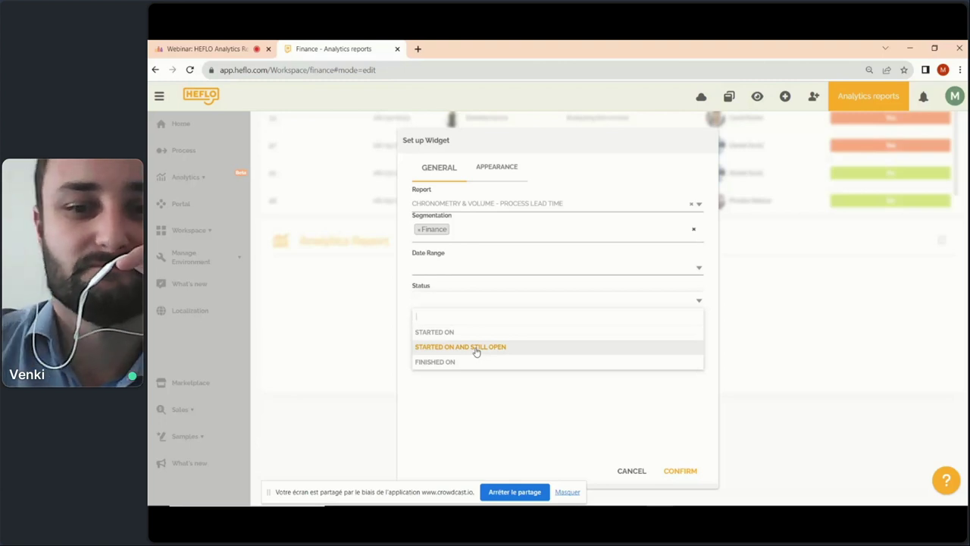
click(631, 471)
click(632, 471)
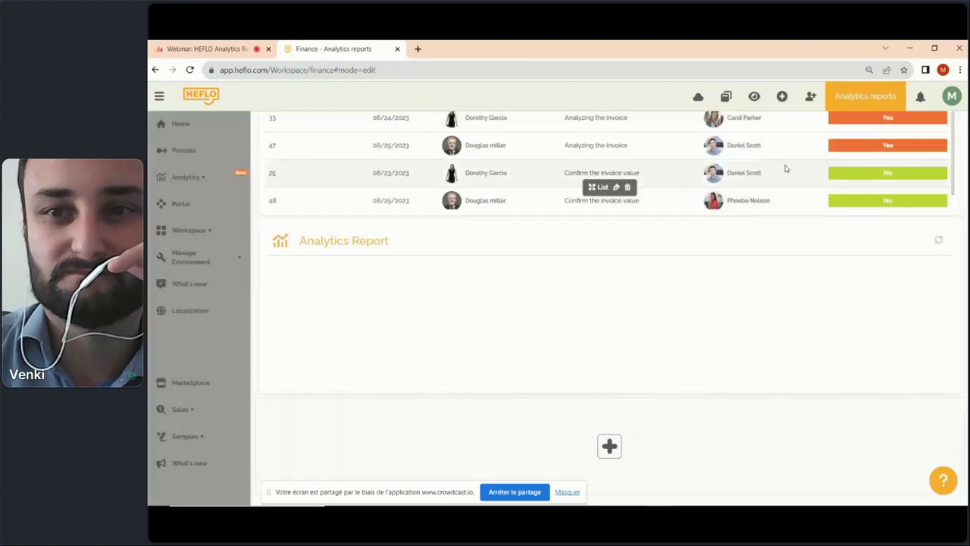
- Delete the Analytics Report widget and return the Finance workspace to view mode
click(638, 307)
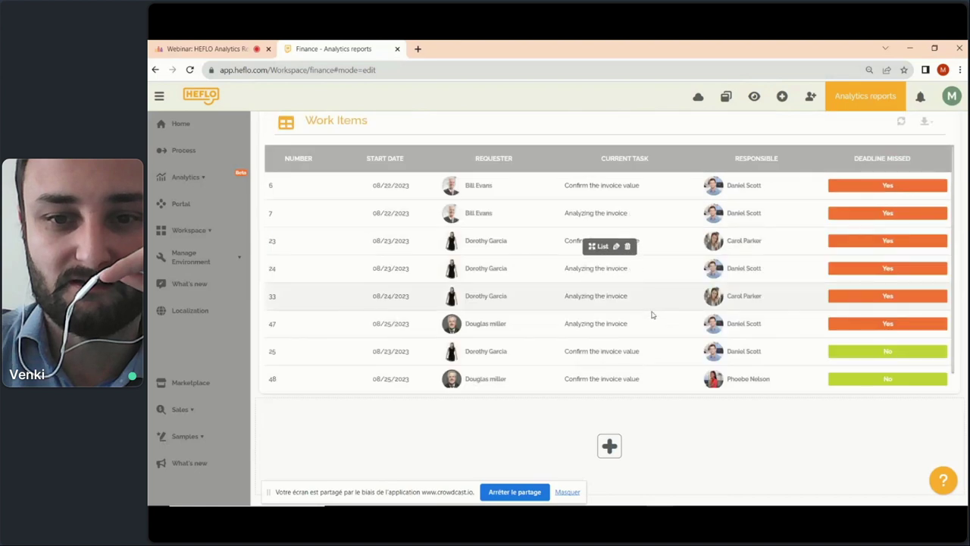
click(754, 97)
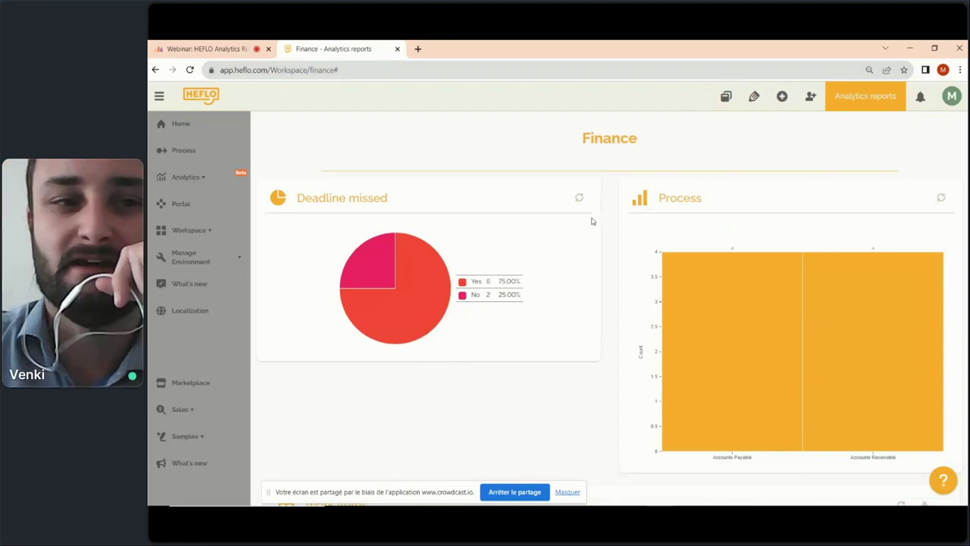
- Open the Chronometry & Volume Process Lead Time report and view its Analytics feedback form, closing the form without sending
click(206, 177)
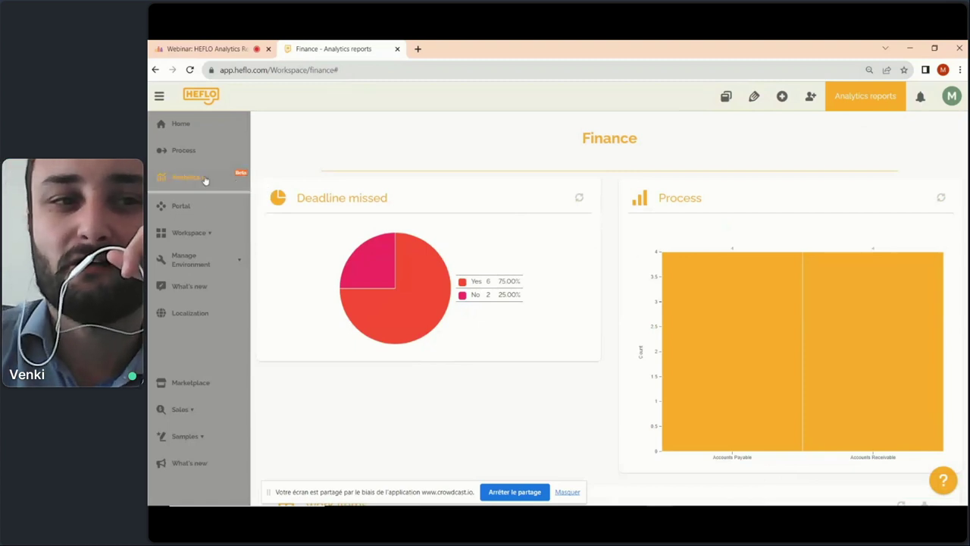
click(199, 201)
click(206, 232)
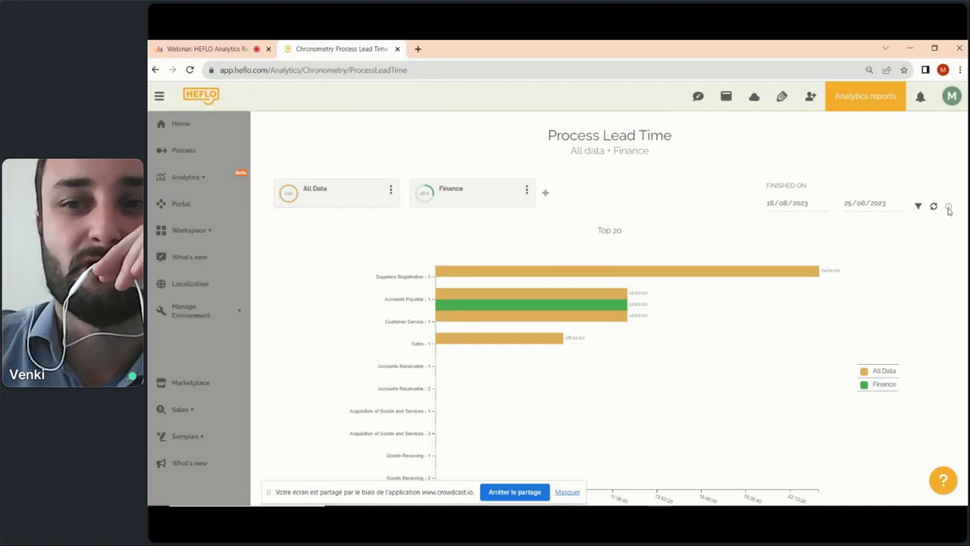
mouse_move(948, 210)
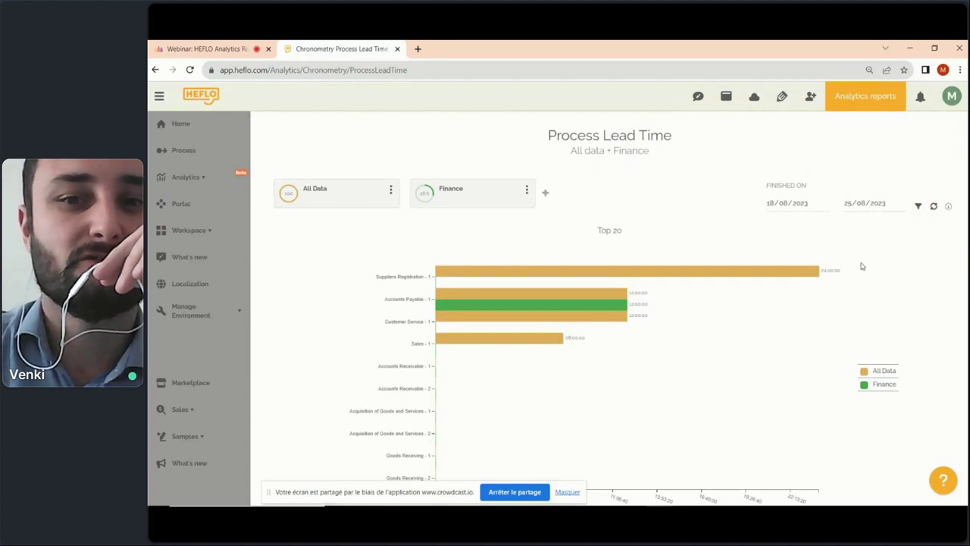
click(699, 97)
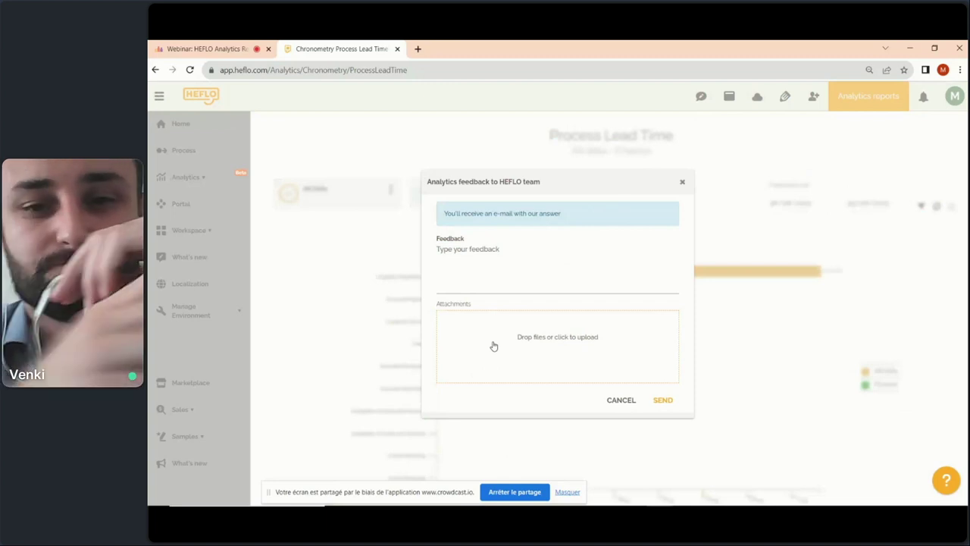
click(681, 181)
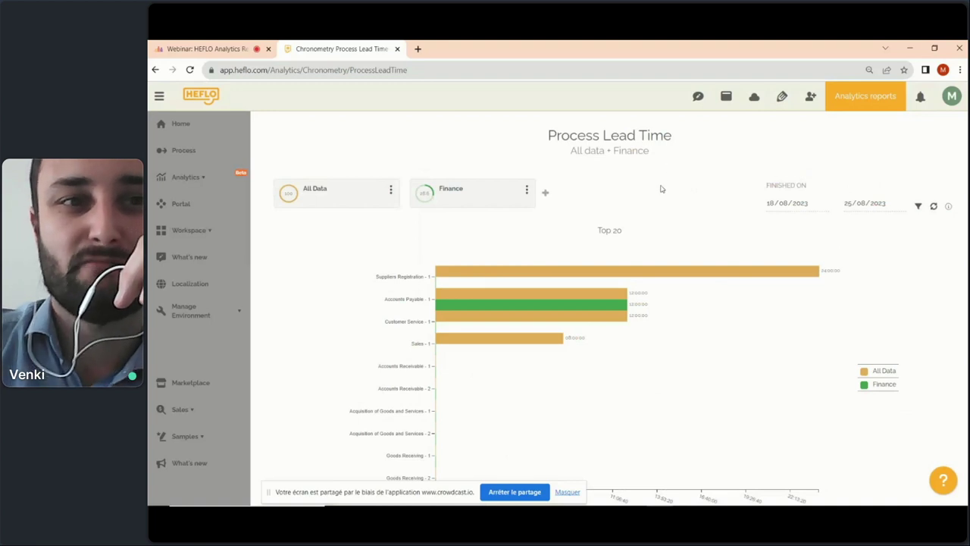
- Switch to the Crowdcast webinar page and read the latest attendee messages in the chat
click(207, 49)
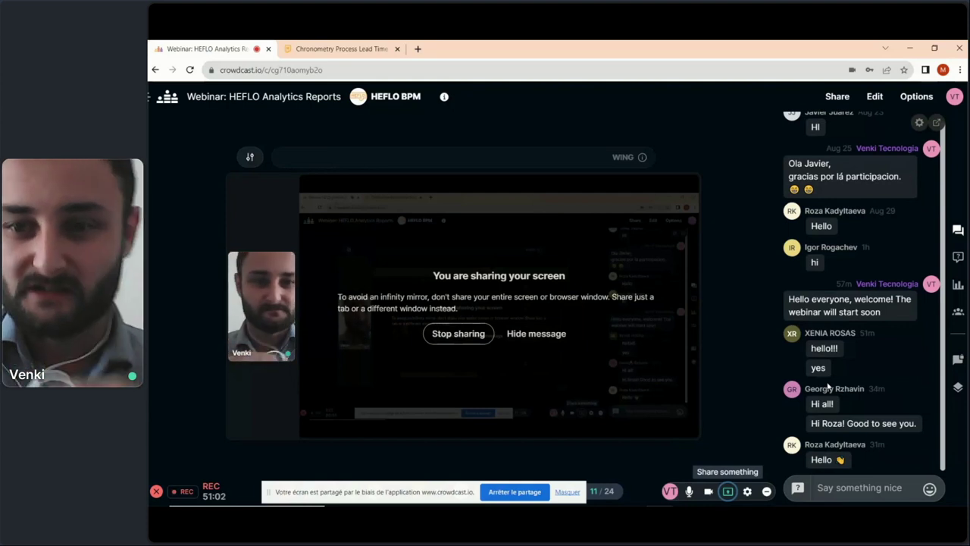
scroll(834, 360, up, 1)
scroll(834, 360, down, 1)
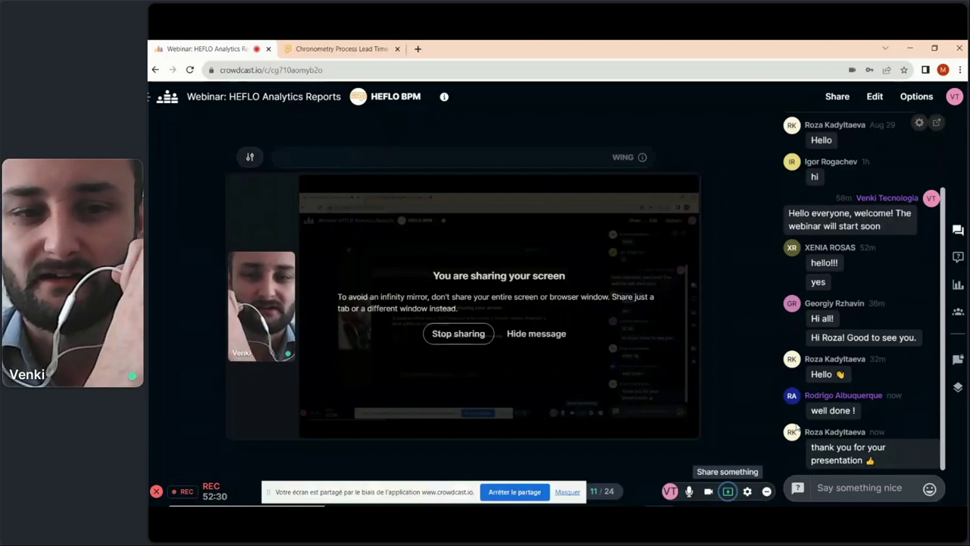
mouse_move(795, 429)
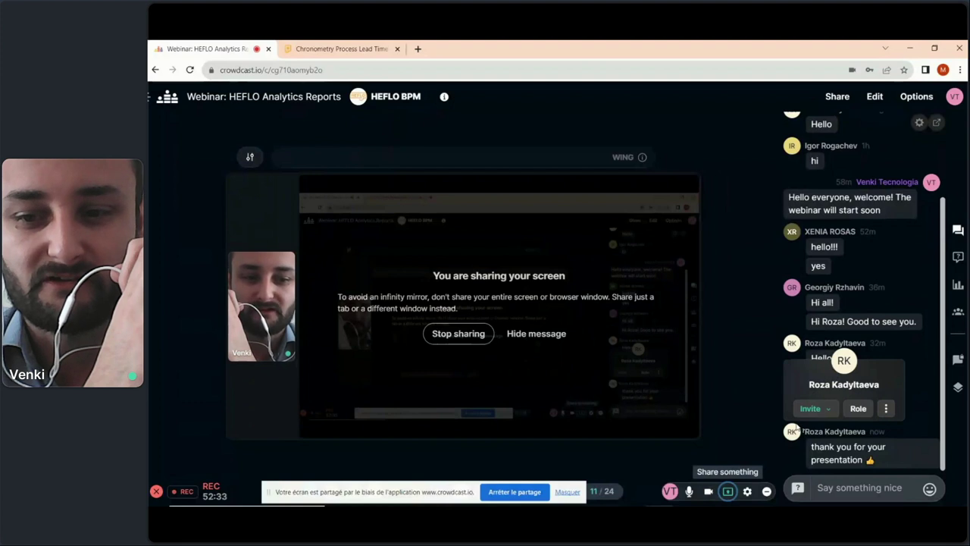